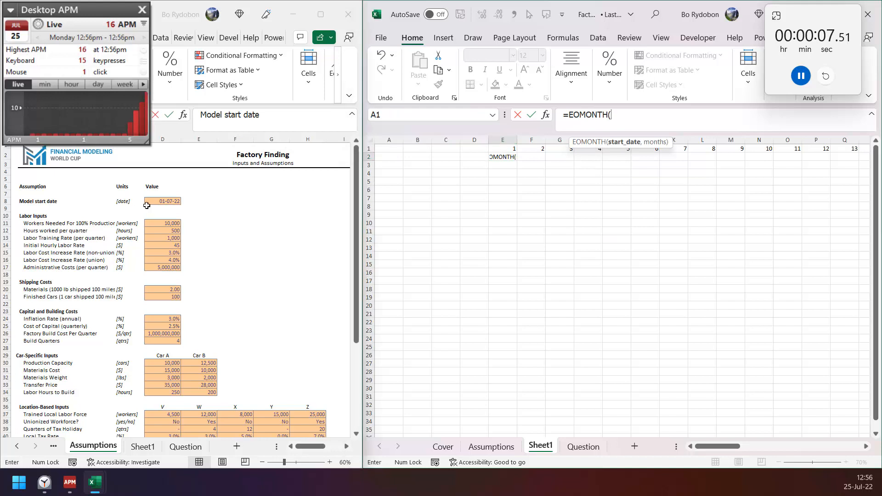
Complete E2 as =EOMONTH(Assumptions!D8,E1#*3-1) to list the quarter-end dates, and format the row as dates.
{"action": "type", "text": ",e1#*3"}
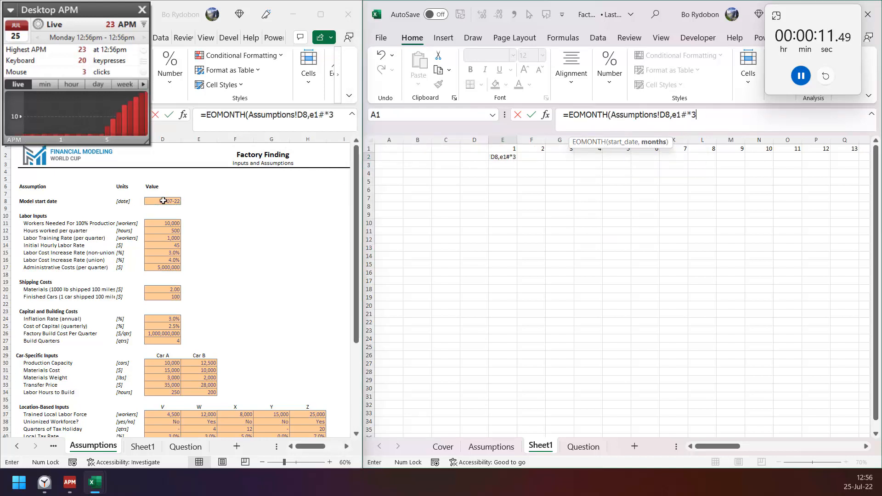
{"action": "type", "text": "-1)"}
{"action": "key", "text": "ctrl+Return"}
{"action": "key", "text": "ctrl+shift+Right"}
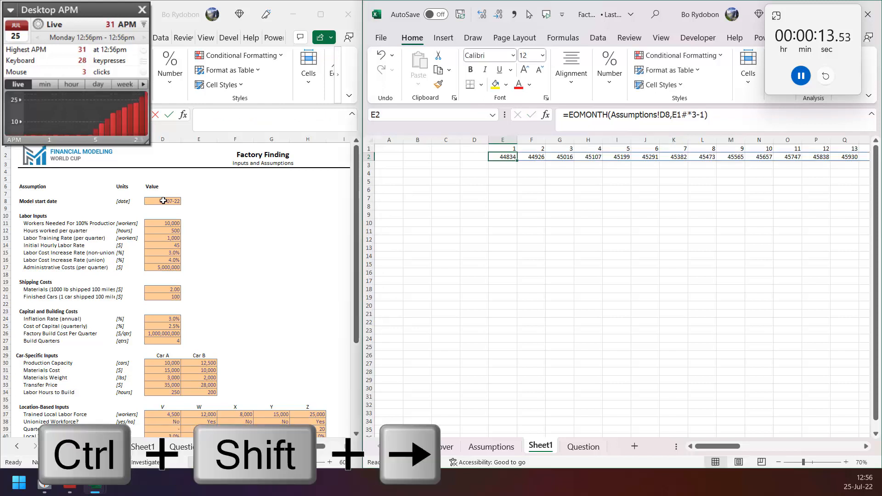
{"action": "key", "text": "ctrl+shift+3"}
Hide the unused columns beyond the last quarter of the timeline.
{"action": "key", "text": "ctrl+Right"}
{"action": "key", "text": "Right"}
{"action": "key", "text": "Right"}
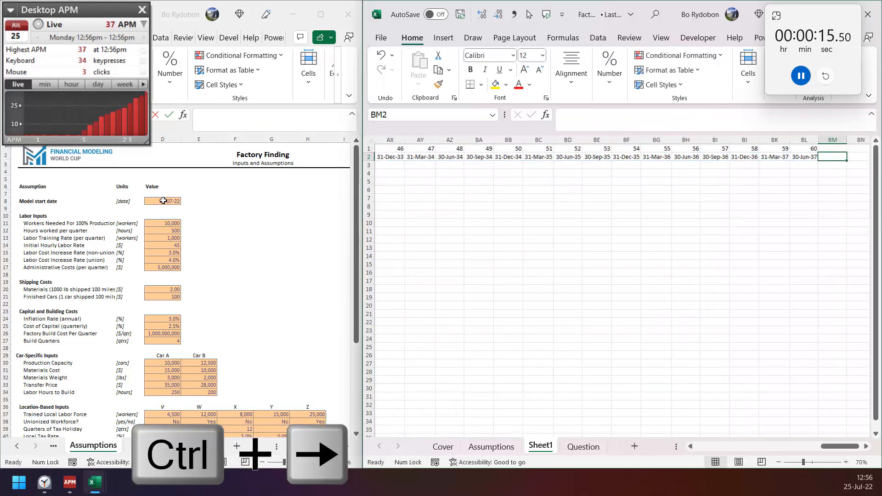
{"action": "key", "text": "ctrl+shift+Right"}
{"action": "key", "text": "ctrl+0"}
Enter ="Q"&MONTH(E2#)/3&"-"&YEAR(E2#) in E3 to label each quarter.
{"action": "key", "text": "ctrl+Left"}
{"action": "key", "text": "ctrl+Left"}
{"action": "key", "text": "ctrl+Right"}
{"action": "key", "text": "Down"}
{"action": "type", "text": "="}
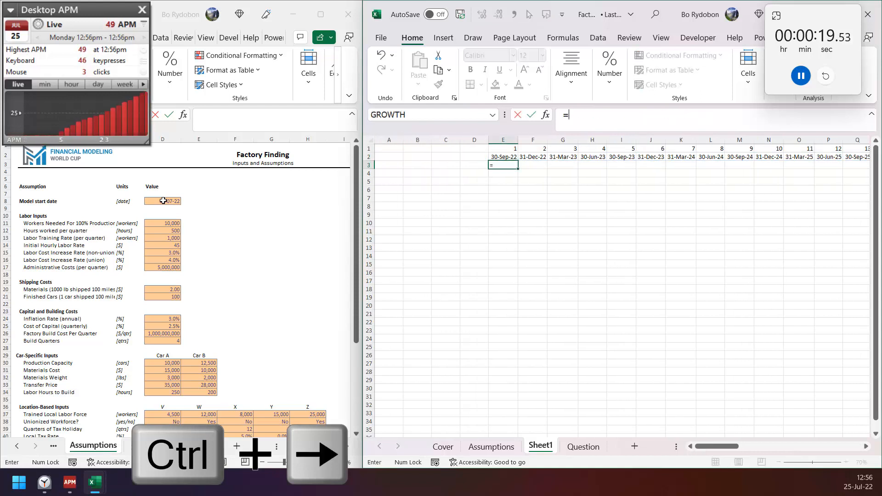
{"action": "type", "text": "\"Q\"&mon"}
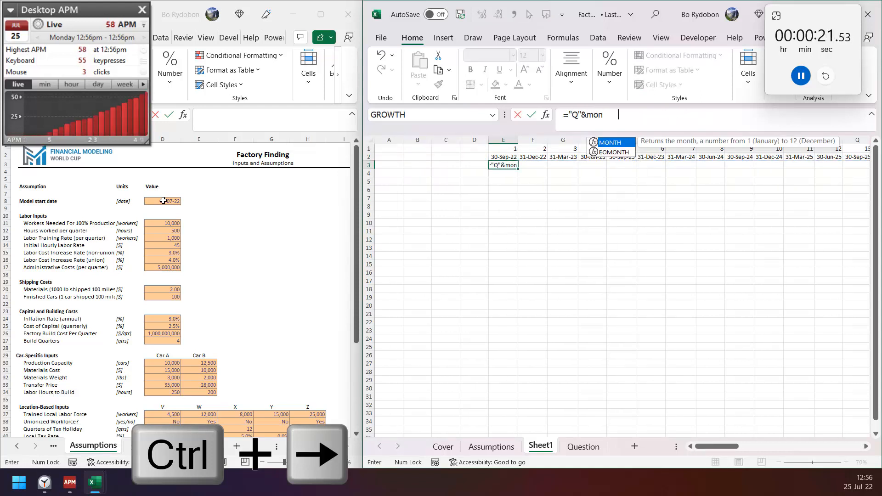
{"action": "key", "text": "Tab"}
{"action": "key", "text": "Up"}
{"action": "type", "text": ")/"}
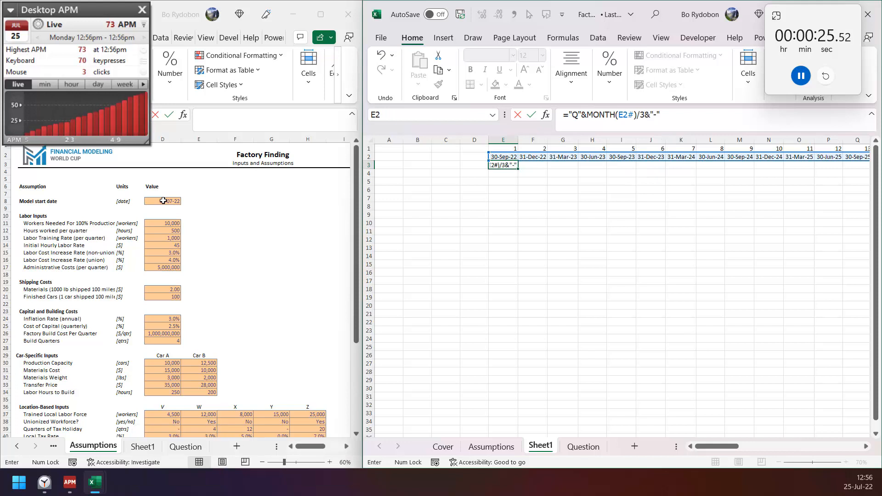
{"action": "type", "text": "3&\"-\"&ye"}
{"action": "key", "text": "Tab"}
{"action": "key", "text": "Up"}
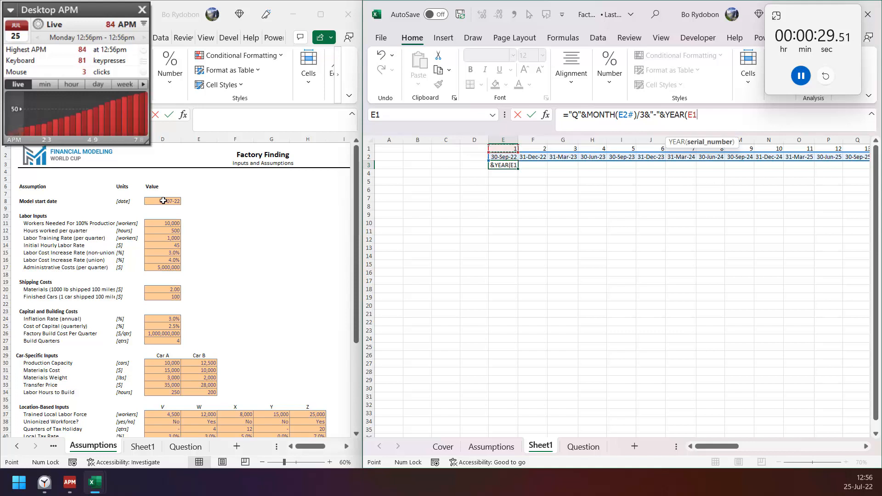
{"action": "type", "text": "#)"}
{"action": "key", "text": "ctrl+Return"}
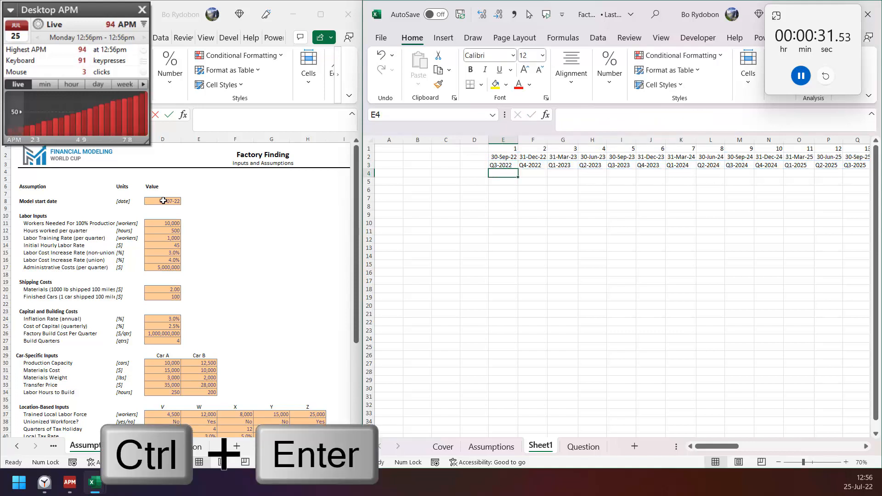
Freeze the panes at E4 so the timeline rows and label columns stay in view.
{"action": "key", "text": "Escape"}
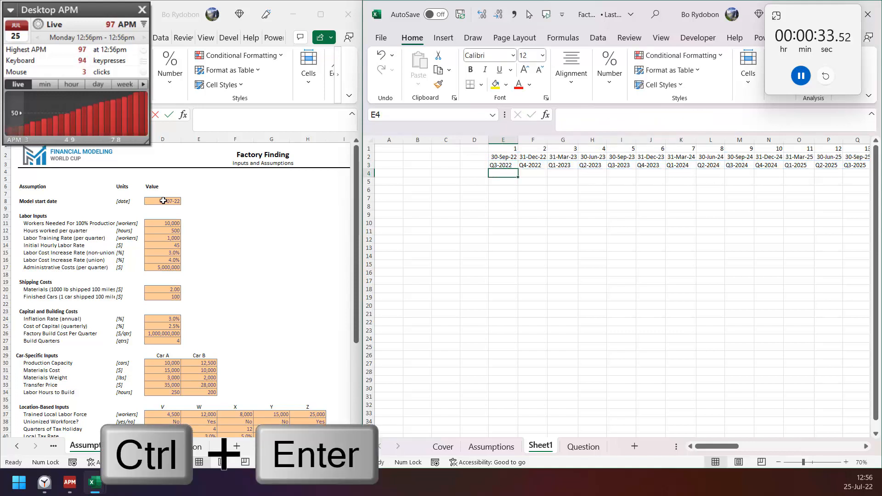
{"action": "type", "text": "w"}
{"action": "key", "text": "Escape"}
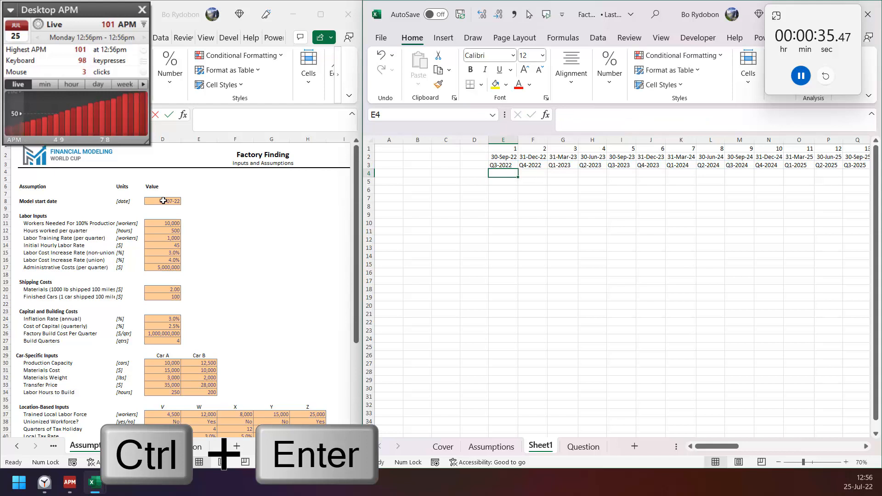
{"action": "key", "text": "alt"}
{"action": "key", "text": "w"}
{"action": "key", "text": "f"}
{"action": "key", "text": "f"}
Enter the row labels infla, Non and U in A4 to A6.
{"action": "key", "text": "Left"}
{"action": "key", "text": "ctrl+Left"}
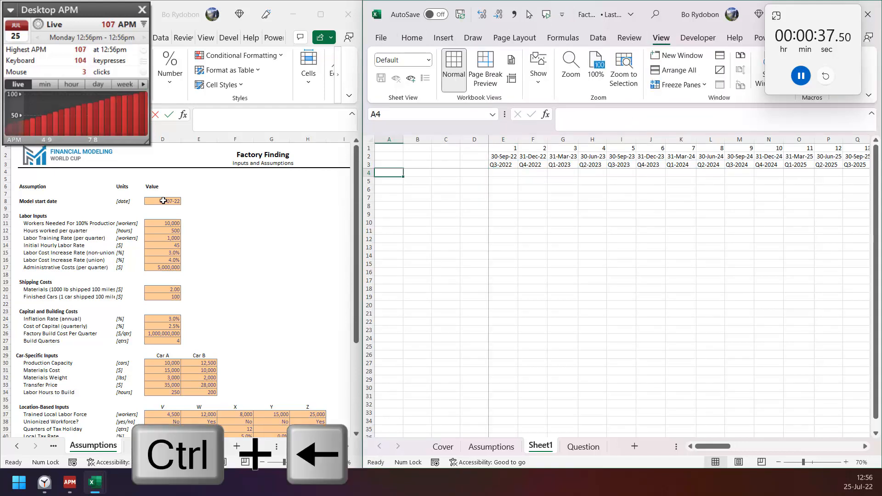
{"action": "type", "text": "infla"}
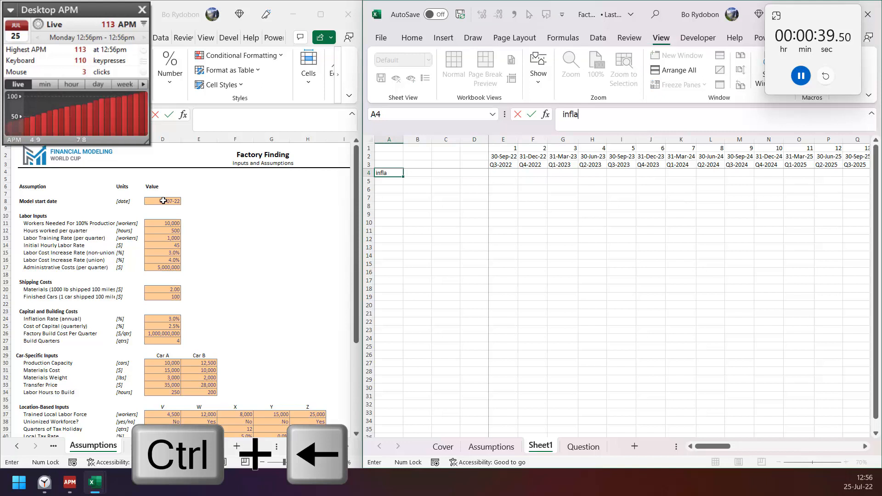
{"action": "key", "text": "Return"}
{"action": "type", "text": "Non"}
{"action": "key", "text": "Return"}
{"action": "type", "text": "U"}
{"action": "key", "text": "Tab"}
Enter the quarterly inflation index =(1+Assumptions!D24)^((E1#-1)/4) in E4.
{"action": "key", "text": "Right"}
{"action": "key", "text": "Right"}
{"action": "key", "text": "Up"}
{"action": "key", "text": "Up"}
{"action": "key", "text": "Right"}
{"action": "type", "text": "=("}
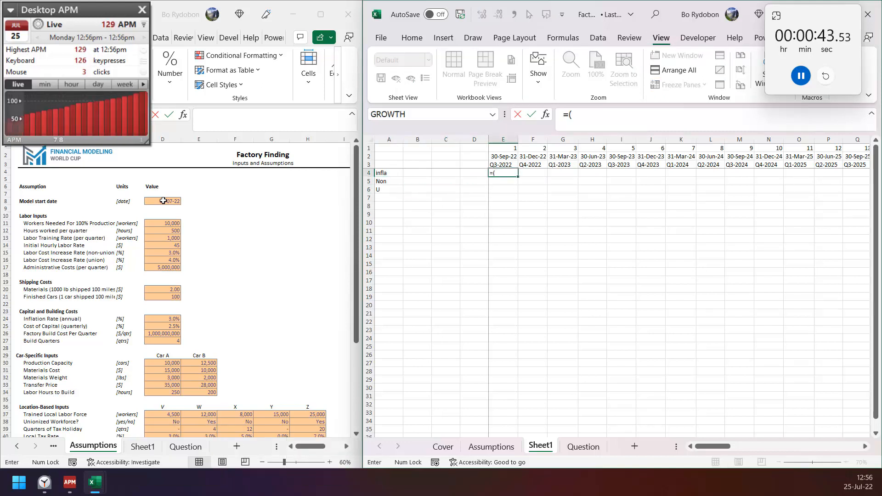
{"action": "type", "text": "1+"}
{"action": "left_click", "coordinate": [168, 319]}
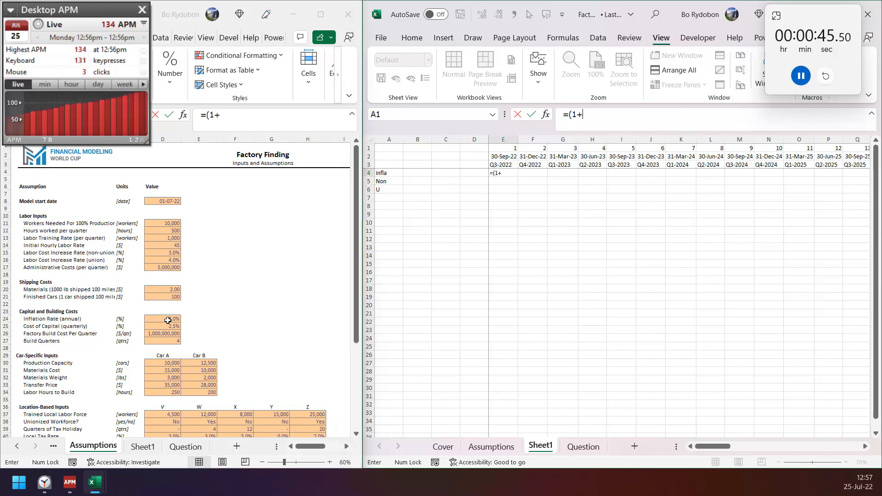
{"action": "type", "text": "e"}
{"action": "key", "text": "BackSpace"}
{"action": "type", "text": "e1"}
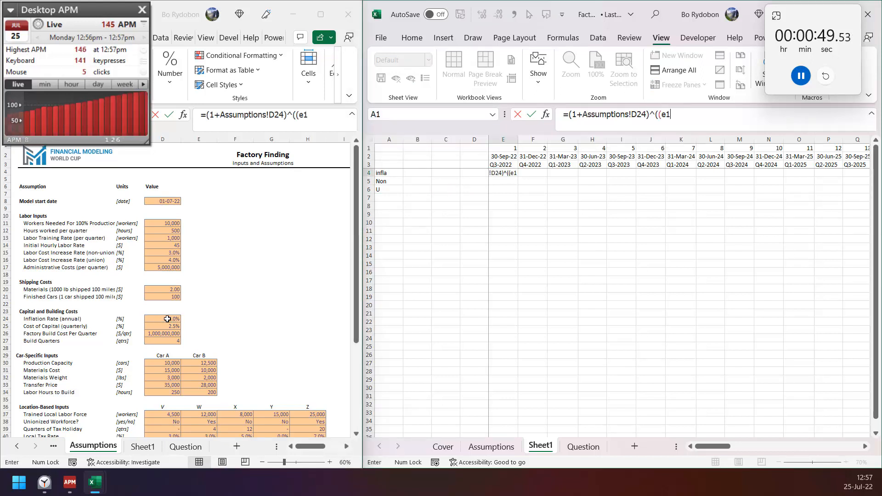
{"action": "type", "text": "#-1"}
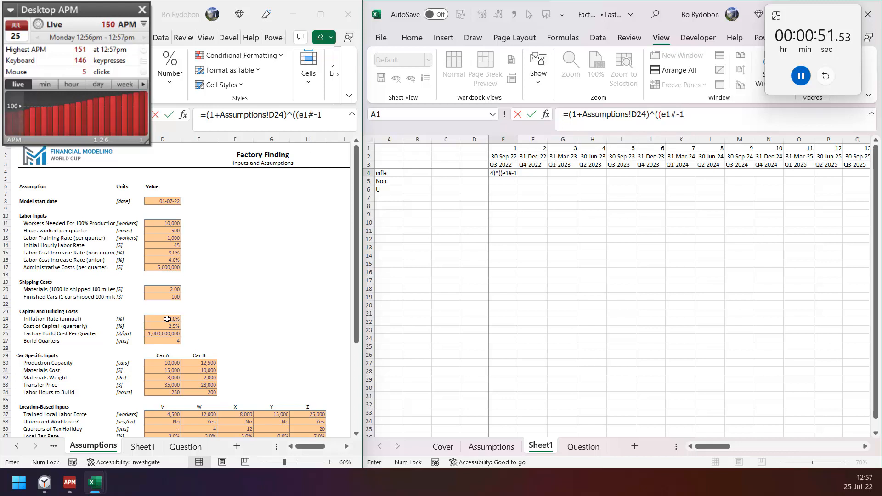
{"action": "type", "text": ")/4)"}
{"action": "key", "text": "ctrl+Return"}
Enter the labor cost index =(1+Assumptions!D15)^(YEAR($E$2#)-YEAR($E$2)) in E5 and copy it down to E6.
{"action": "key", "text": "Down"}
{"action": "type", "text": "="}
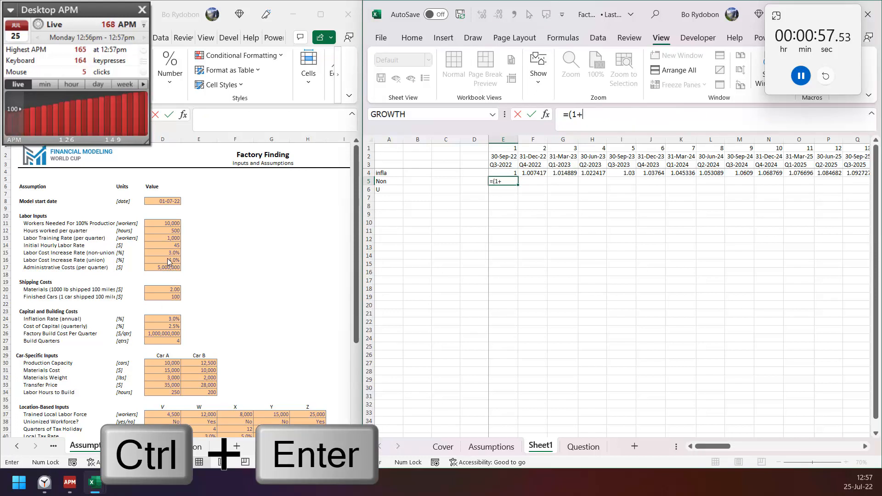
{"action": "type", "text": "(1+"}
{"action": "left_click", "coordinate": [169, 254]}
{"action": "type", "text": ")^(ye"}
{"action": "key", "text": "Tab"}
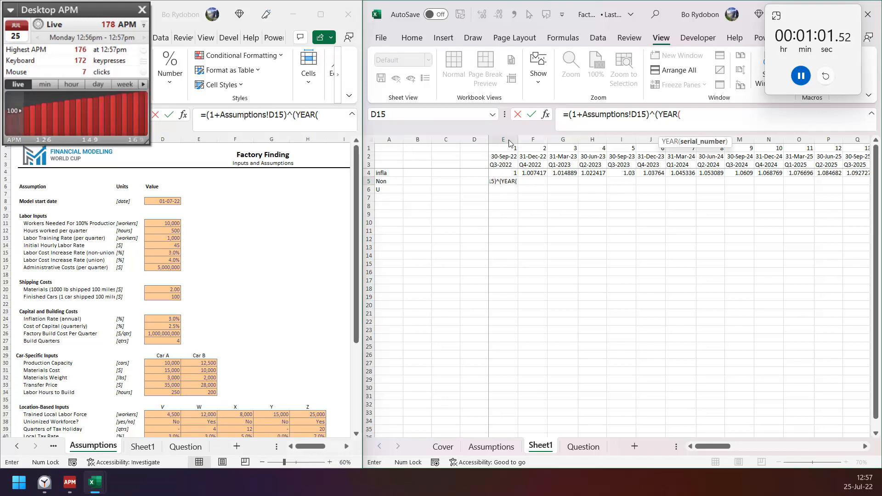
{"action": "left_click", "coordinate": [508, 157]}
{"action": "key", "text": "F4"}
{"action": "type", "text": "#)-ye"}
{"action": "key", "text": "Tab"}
{"action": "key", "text": "Up"}
{"action": "key", "text": "Up"}
{"action": "key", "text": "Up"}
{"action": "key", "text": "F4"}
{"action": "type", "text": ")-YEAR($E$2"}
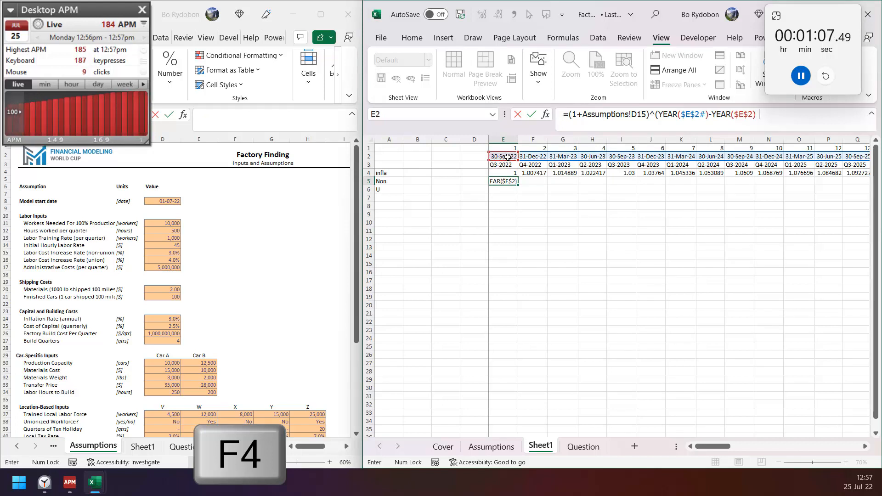
{"action": "key", "text": "ctrl+Return"}
{"action": "key", "text": "ctrl+d"}
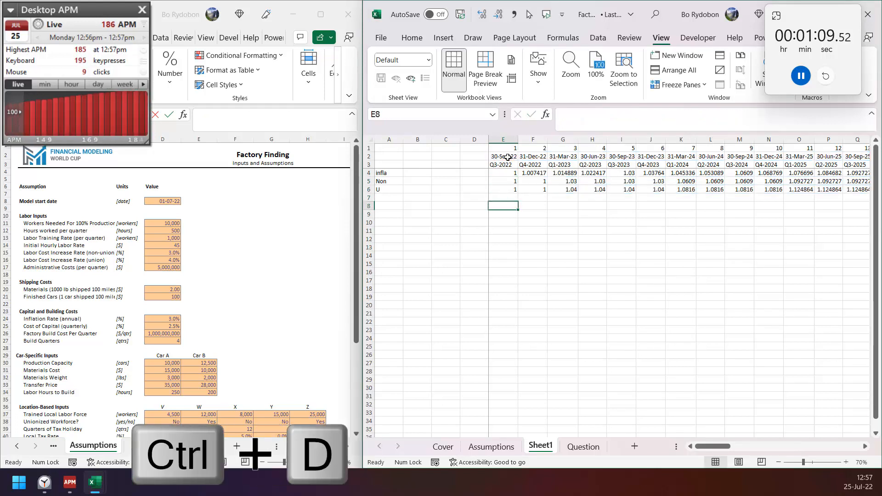
Enter =TRANSPOSE(Assumptions!D36:H38) in A8 to list each location with its labor force and union status.
{"action": "key", "text": "ctrl+Left"}
{"action": "type", "text": "=tr"}
{"action": "key", "text": "Tab"}
{"action": "key", "text": "Return"}
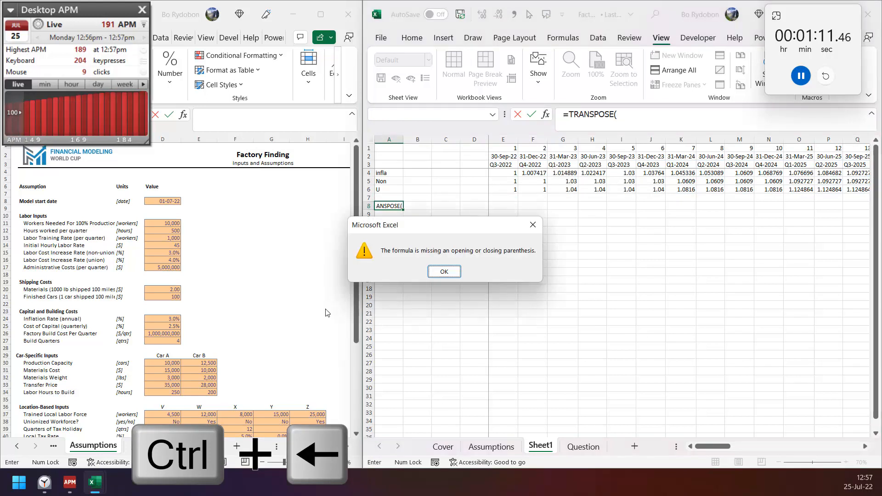
{"action": "key", "text": "Return"}
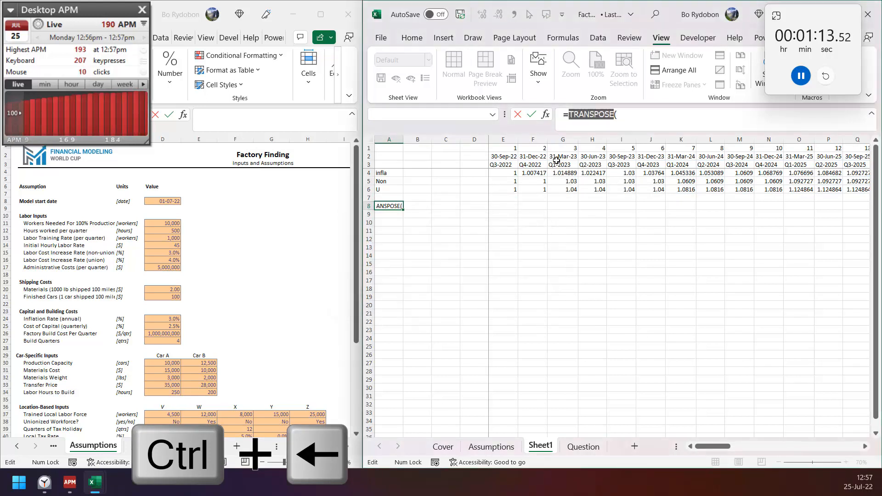
{"action": "key", "text": "End"}
{"action": "left_click", "coordinate": [158, 407]}
{"action": "left_click", "coordinate": [164, 407]}
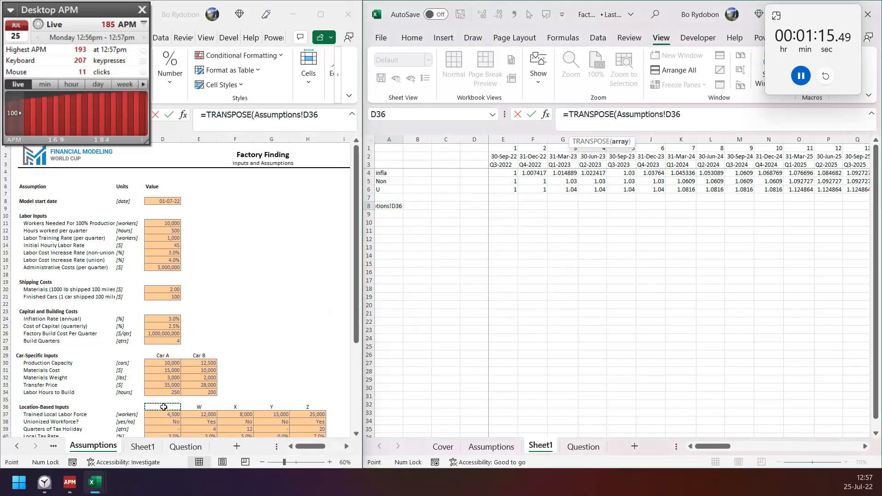
{"action": "key", "text": "shift+Down"}
{"action": "key", "text": "shift+Down"}
{"action": "key", "text": "ctrl+shift+Right"}
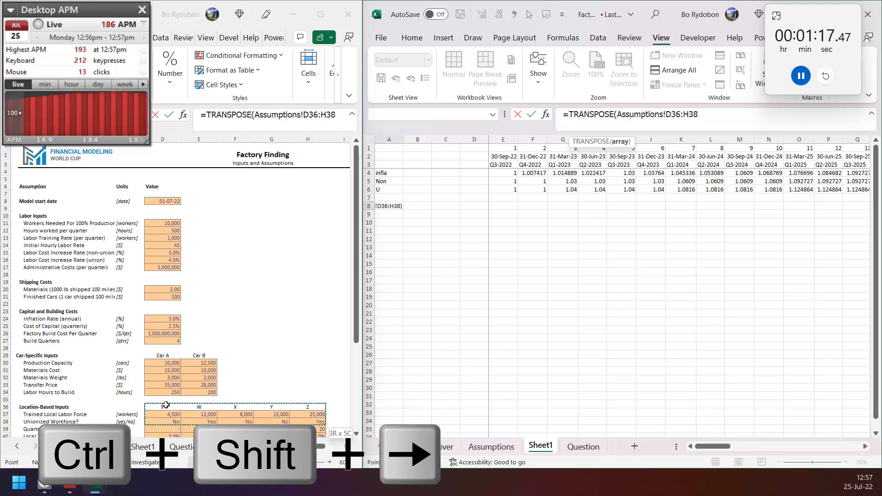
{"action": "key", "text": "ctrl+Return"}
Enter =TRANSPOSE(Assumptions!$D$36:$H$36) in A14 to list the location names with absolute references.
{"action": "key", "text": "ctrl+Down"}
{"action": "key", "text": "Down"}
{"action": "key", "text": "Down"}
{"action": "type", "text": "=t"}
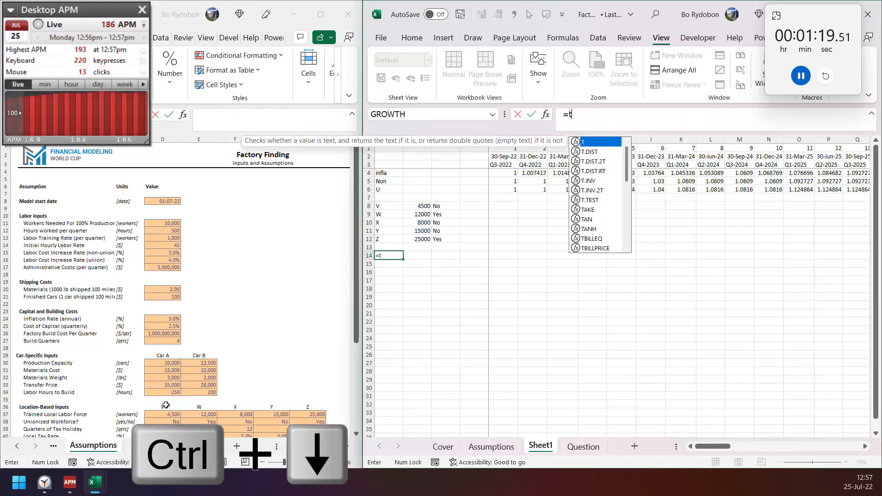
{"action": "type", "text": "r"}
{"action": "key", "text": "Tab"}
{"action": "left_click", "coordinate": [165, 406]}
{"action": "left_click", "coordinate": [162, 407]}
{"action": "key", "text": "ctrl+shift+Right"}
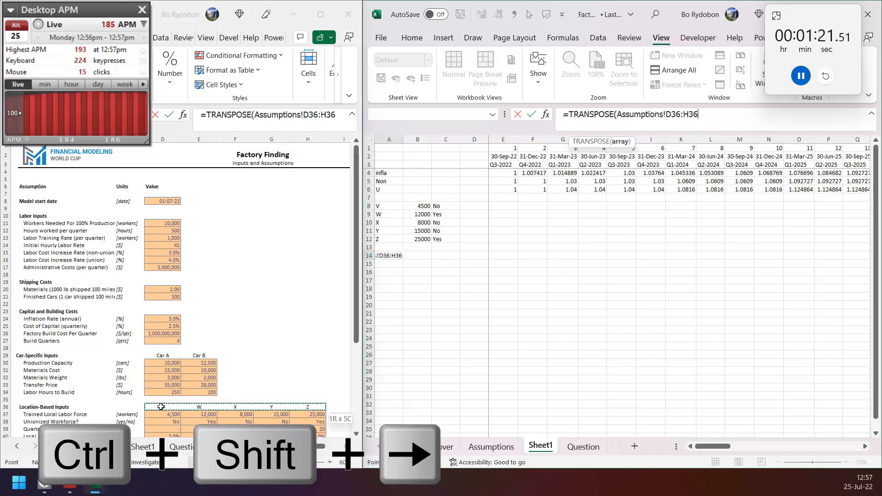
{"action": "key", "text": "F4"}
{"action": "key", "text": "ctrl+Return"}
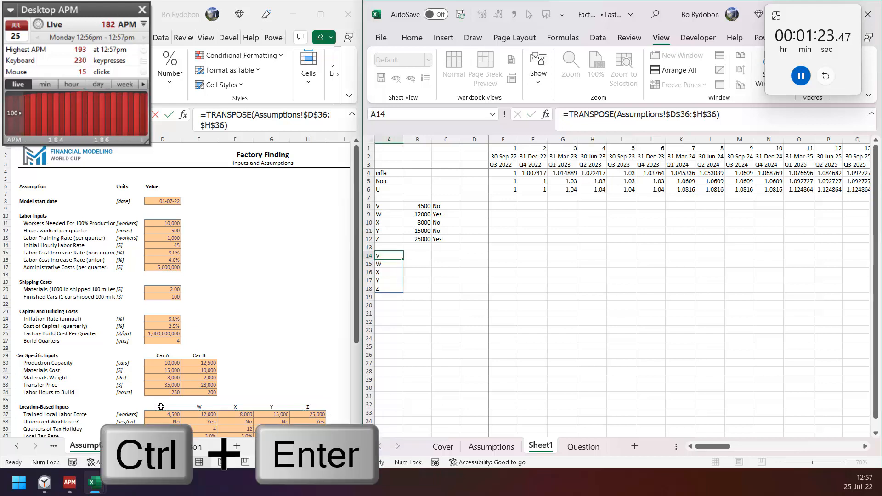
Fill the location list and its blank spacer row down column A in repeating blocks through row 288.
{"action": "key", "text": "ctrl+shift+Down"}
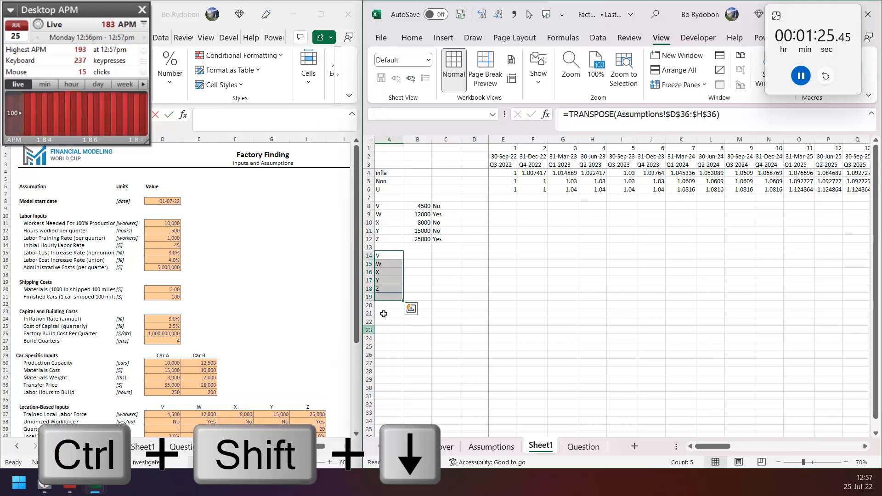
{"action": "left_click_drag", "start_coordinate": [403, 301], "coordinate": [401, 495]}
{"action": "left_click", "coordinate": [446, 414]}
Format the calculation area from D8 to BL288 as thousands-separated numbers without decimals.
{"action": "key", "text": "ctrl+Up"}
{"action": "key", "text": "ctrl+Up"}
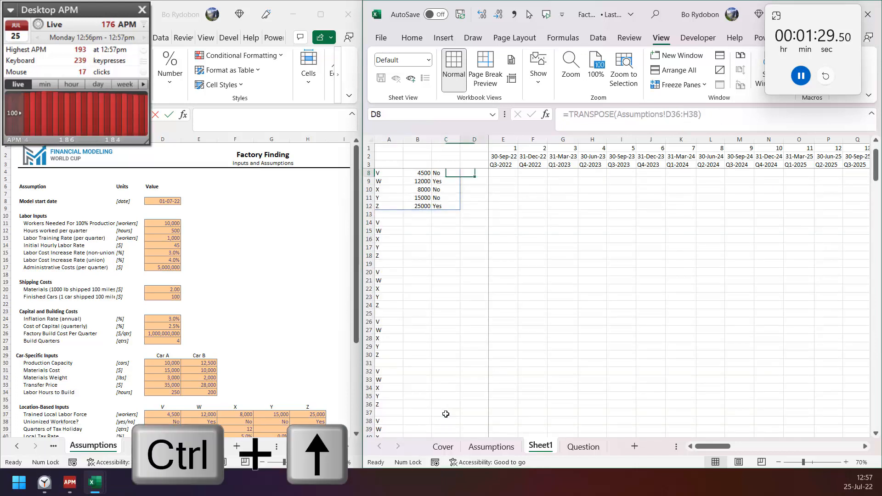
{"action": "key", "text": "ctrl+shift+End"}
{"action": "key", "text": "ctrl+shift+1"}
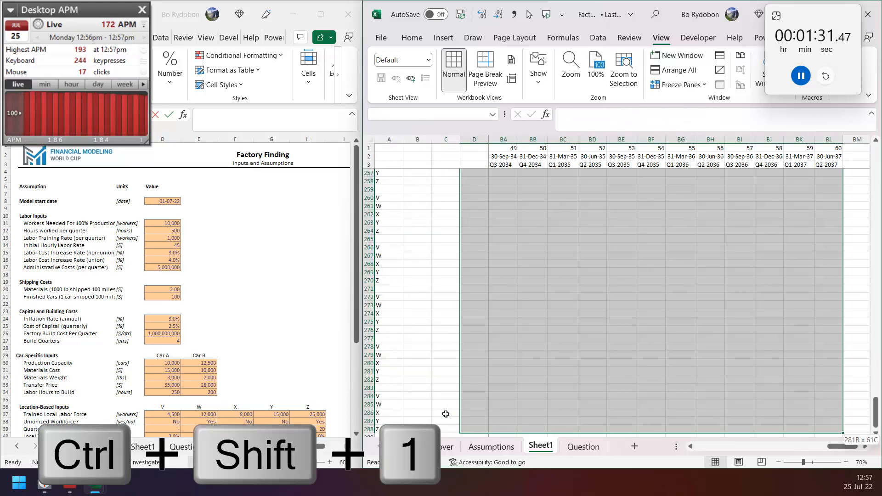
{"action": "key", "text": "alt+2"}
Enter =MIN(B8,Assumptions!$D$11) in I8 for location V's initial trained workers in Q3-2023.
{"action": "key", "text": "Right"}
{"action": "key", "text": "Right"}
{"action": "type", "text": "=min"}
{"action": "key", "text": "Tab"}
{"action": "key", "text": "ctrl+Left"}
{"action": "key", "text": "Left"}
{"action": "type", "text": ","}
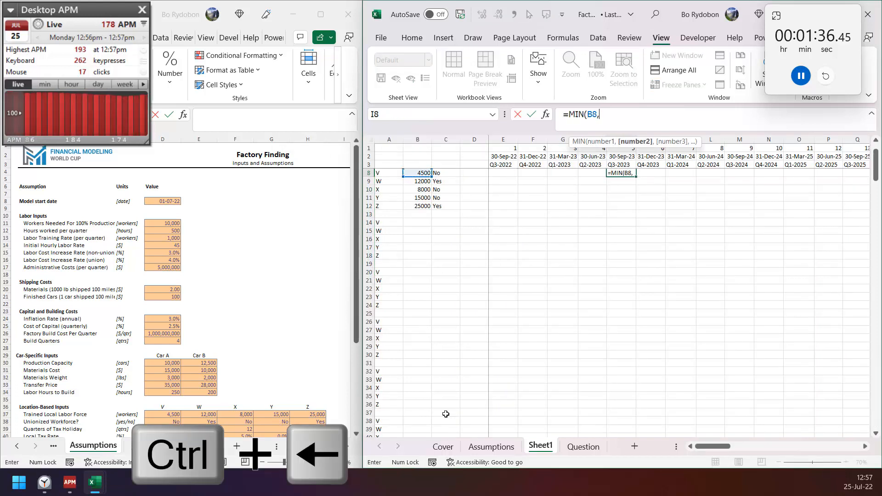
{"action": "left_click", "coordinate": [174, 222]}
{"action": "key", "text": "F4"}
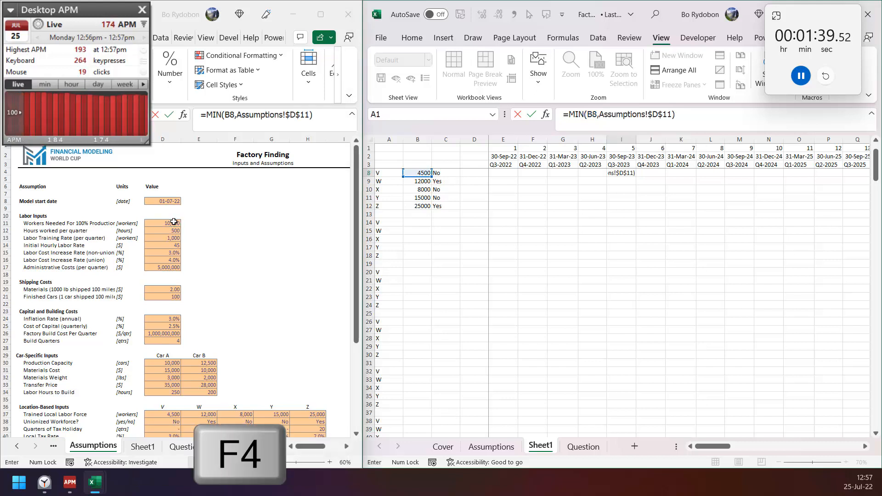
{"action": "key", "text": "ctrl+Return"}
Fill the trained workers formula from I8 down to I12 for all five locations.
{"action": "key", "text": "shift+Down"}
{"action": "key", "text": "shift+Down"}
{"action": "key", "text": "shift+Down"}
{"action": "key", "text": "shift+Down"}
{"action": "key", "text": "ctrl+d"}
Enter =MIN(Assumptions!$D$13,Assumptions!$D$11-J14) in J8 for workers trained in Q4-2023 and fill it down to J12.
{"action": "key", "text": "Right"}
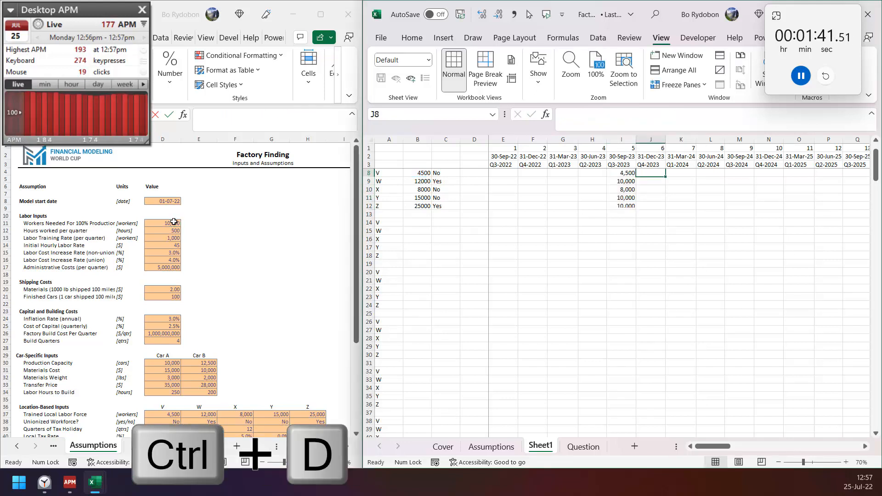
{"action": "type", "text": "=min"}
{"action": "key", "text": "Tab"}
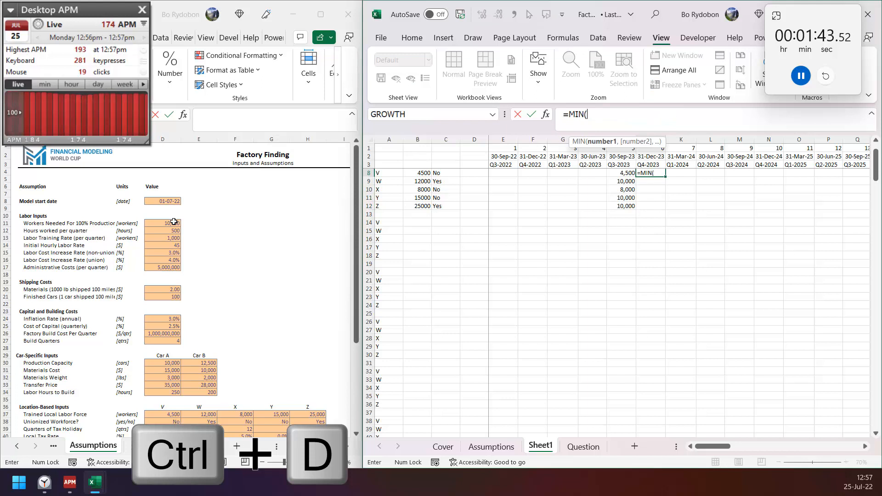
{"action": "left_click", "coordinate": [169, 239]}
{"action": "key", "text": "F4"}
{"action": "type", "text": ","}
{"action": "left_click", "coordinate": [167, 224]}
{"action": "key", "text": "F4"}
{"action": "type", "text": "-"}
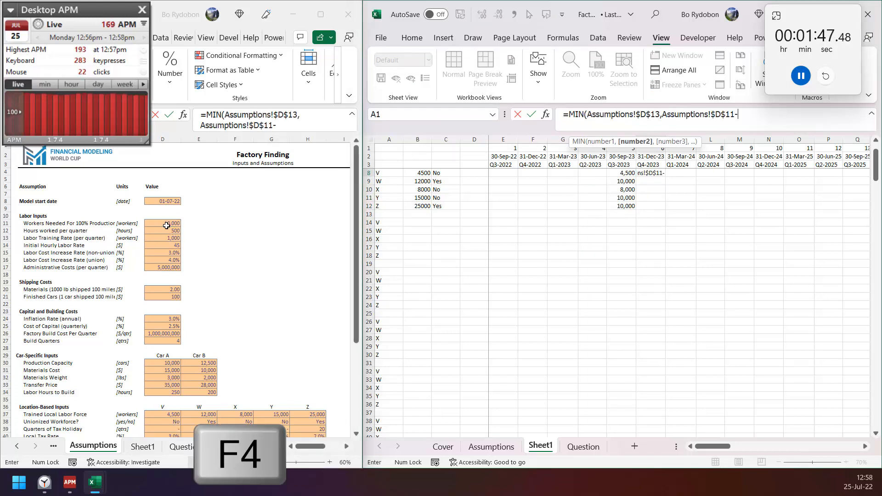
{"action": "left_click", "coordinate": [649, 218]}
{"action": "left_click", "coordinate": [649, 221]}
{"action": "type", "text": ")"}
{"action": "key", "text": "ctrl+Return"}
{"action": "key", "text": "shift+Down"}
{"action": "key", "text": "ctrl+d"}
Enter =I14:I18+I8:I12 in J14 to accumulate the trained workforce of all five locations.
{"action": "key", "text": "ctrl+Down"}
{"action": "key", "text": "Down"}
{"action": "key", "text": "Down"}
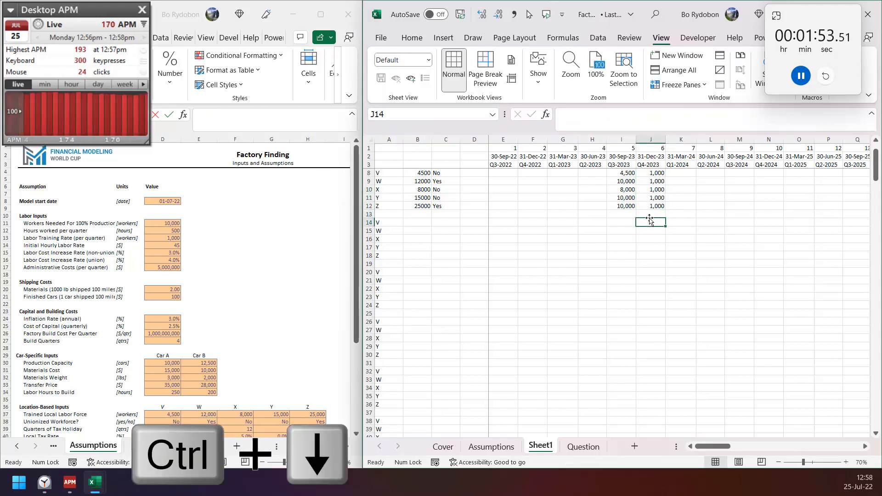
{"action": "type", "text": "="}
{"action": "key", "text": "Left"}
{"action": "key", "text": "shift+Down"}
{"action": "key", "text": "shift+Down"}
{"action": "key", "text": "shift+Down"}
{"action": "key", "text": "shift+Down"}
{"action": "type", "text": "+"}
{"action": "key", "text": "Up"}
{"action": "key", "text": "Left"}
{"action": "key", "text": "Up"}
{"action": "key", "text": "ctrl+shift+Up"}
{"action": "key", "text": "ctrl+Return"}
Fill the workforce formulas in J8:J18 across the timeline through column BL.
{"action": "key", "text": "ctrl+Down"}
{"action": "key", "text": "ctrl+shift+Up"}
{"action": "key", "text": "ctrl+shift+Up"}
{"action": "key", "text": "ctrl+shift+Up"}
{"action": "key", "text": "ctrl+shift+Right"}
{"action": "key", "text": "ctrl+r"}
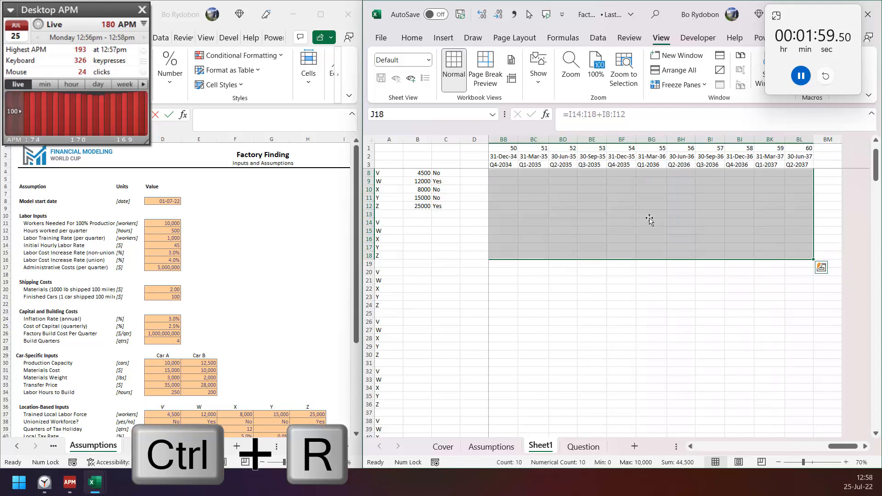
Label the third location block Admin in C20.
{"action": "key", "text": "Left"}
{"action": "key", "text": "Down"}
{"action": "key", "text": "Down"}
{"action": "key", "text": "ctrl+Left"}
{"action": "key", "text": "Right"}
{"action": "key", "text": "Right"}
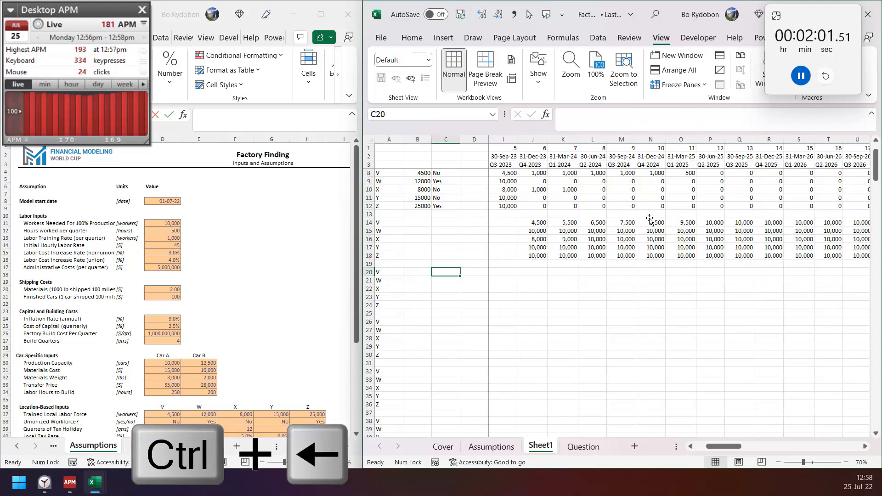
{"action": "type", "text": "Admin"}
{"action": "key", "text": "Right"}
Start the admin cost formula in E20 with the labor cost index choice =IF($C$8:$C$12="No",$E$5#,$E$6#).
{"action": "key", "text": "Right"}
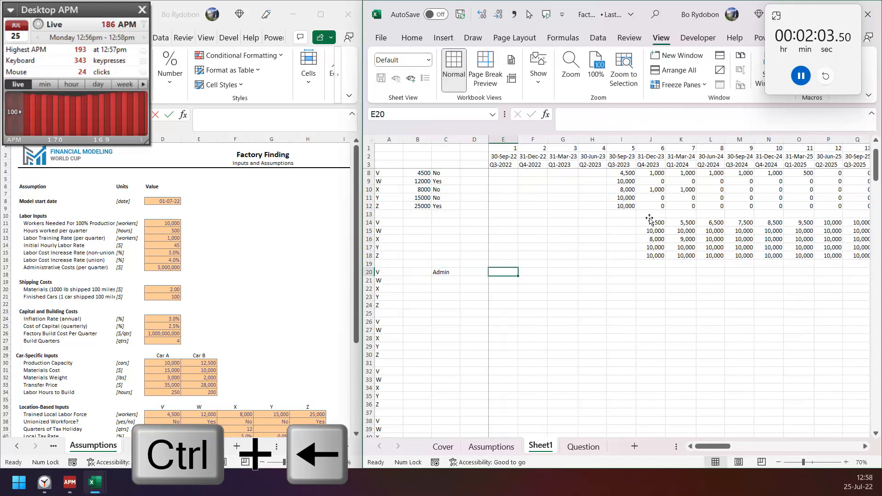
{"action": "type", "text": "=if"}
{"action": "key", "text": "Tab"}
{"action": "key", "text": "ctrl+Left"}
{"action": "key", "text": "ctrl+Up"}
{"action": "key", "text": "ctrl+shift+Up"}
{"action": "key", "text": "F4"}
{"action": "type", "text": "="}
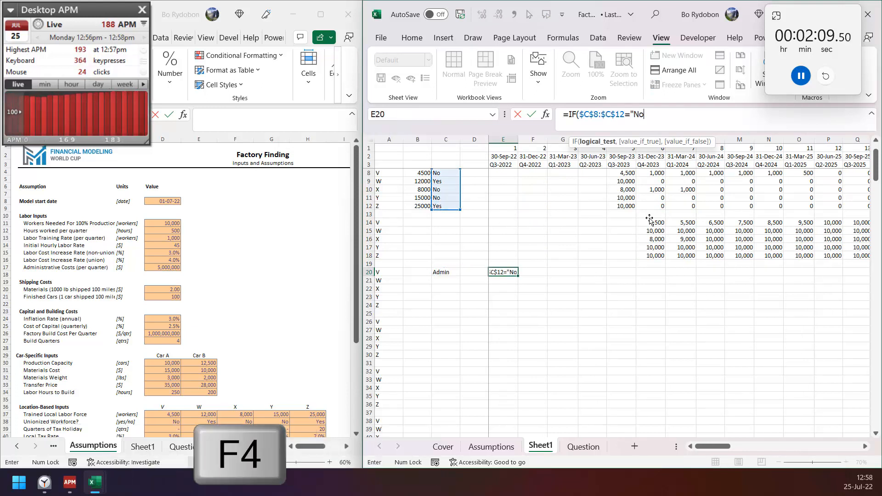
{"action": "key", "text": "ctrl+Up"}
{"action": "key", "text": "ctrl+Up"}
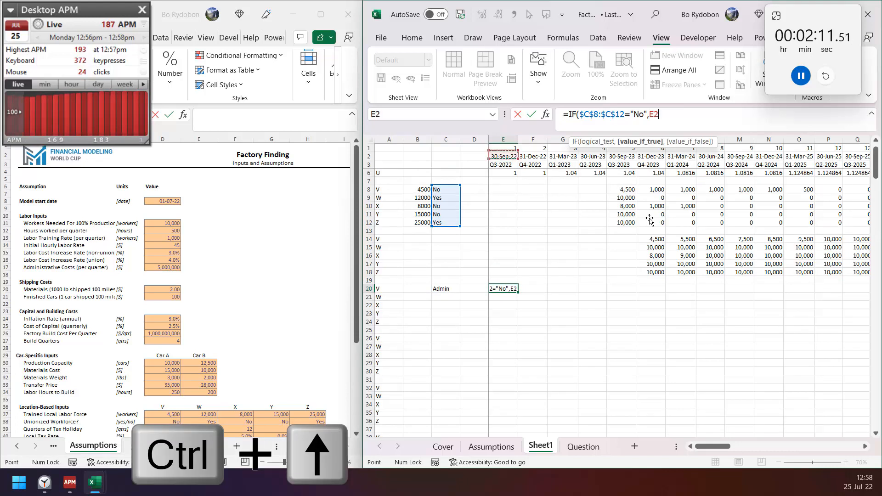
{"action": "key", "text": "Down"}
{"action": "key", "text": "F4"}
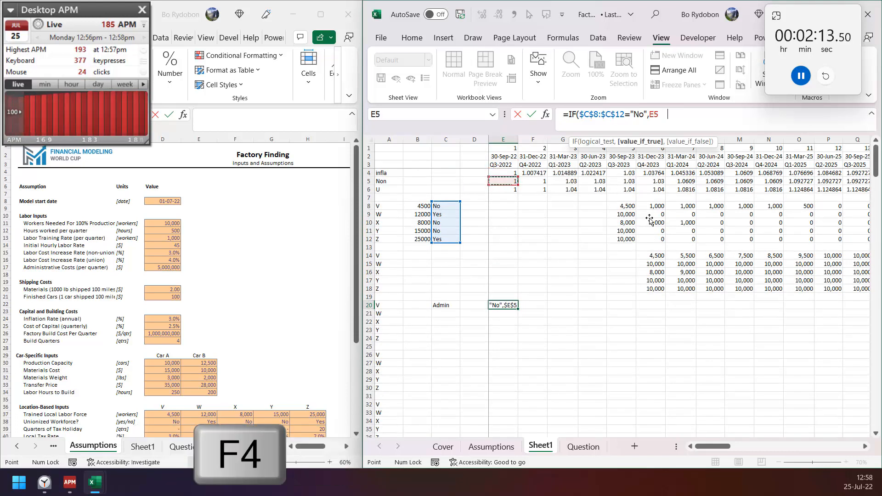
{"action": "type", "text": "#,"}
{"action": "key", "text": "ctrl+Up"}
{"action": "key", "text": "F4"}
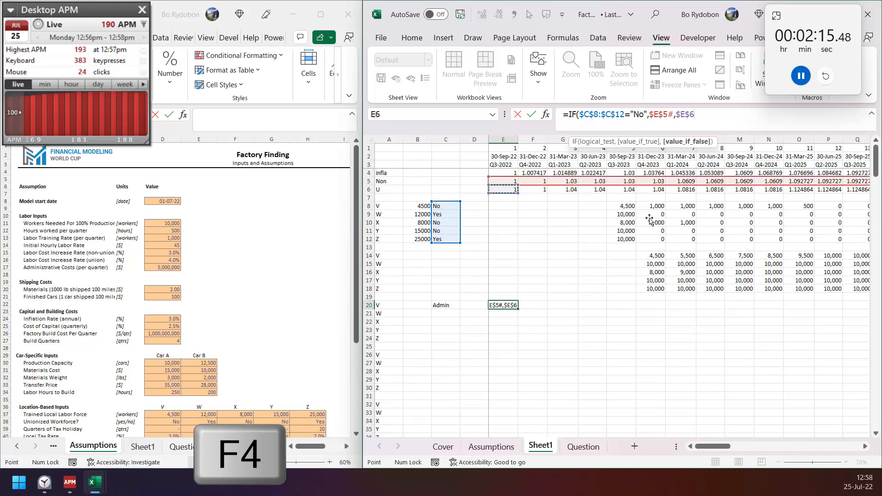
{"action": "type", "text": "#)*"}
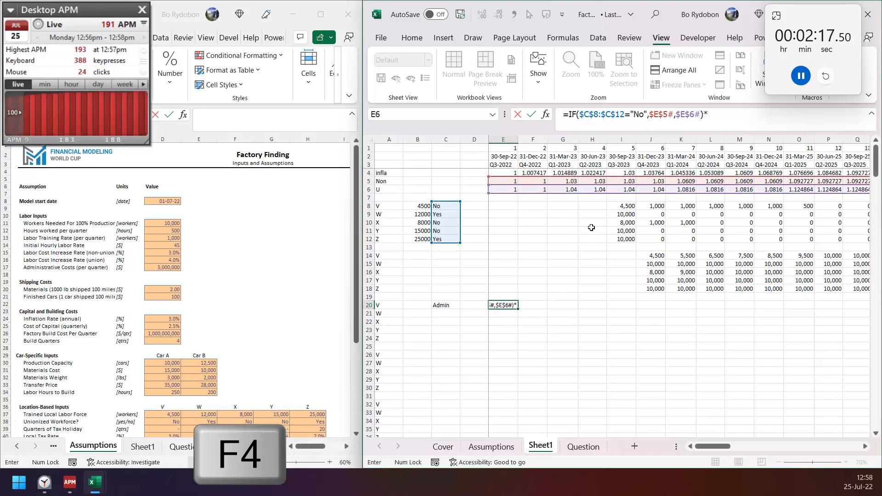
Complete the E20 formula by multiplying it by Assumptions!D17 and (E1#>Assumptions!D27).
{"action": "left_click", "coordinate": [169, 268]}
{"action": "type", "text": "*(e1"}
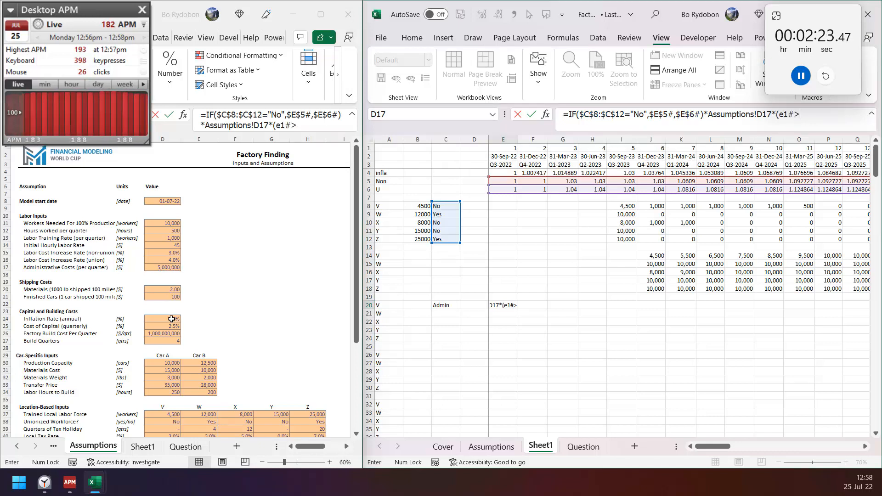
{"action": "type", "text": "#>"}
{"action": "left_click", "coordinate": [171, 340]}
{"action": "key", "text": "ctrl+Return"}
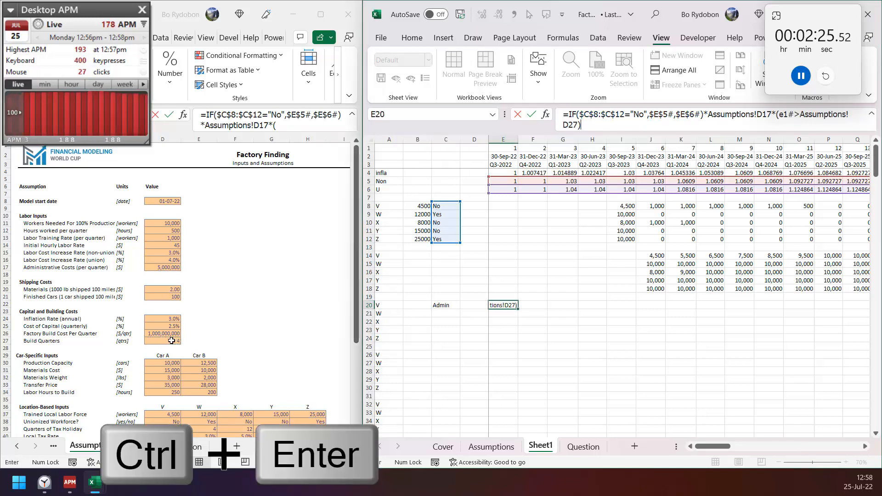
Copy the part =IF($C$8:$C$12="No",$E$5#,$E$6#) from the E20 formula into E26.
{"action": "left_click", "coordinate": [708, 114]}
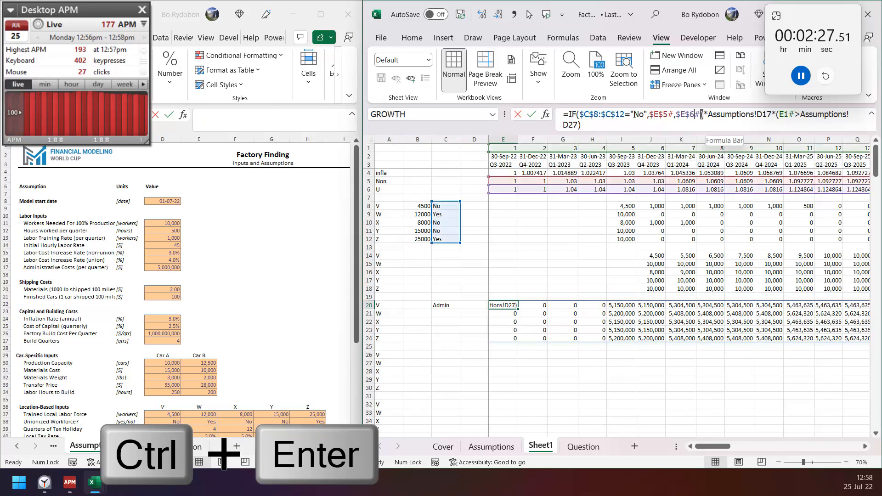
{"action": "key", "text": "shift+End"}
{"action": "key", "text": "ctrl+c"}
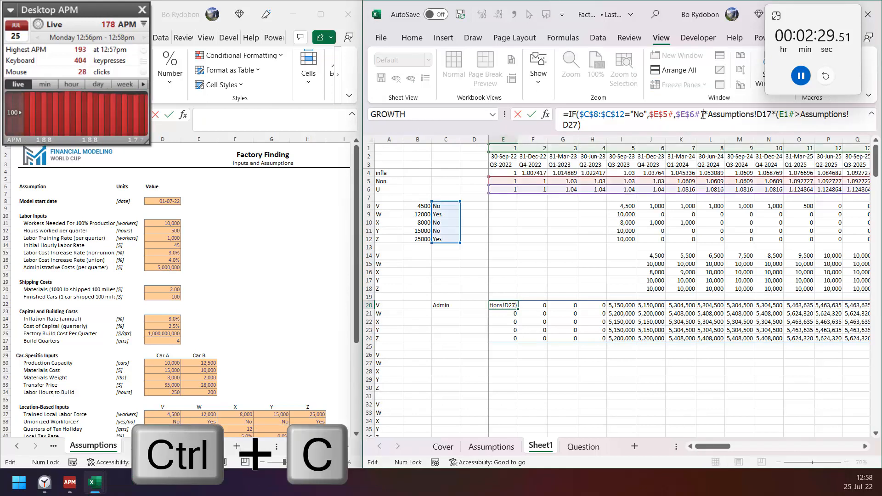
{"action": "left_click_drag", "start_coordinate": [703, 114], "coordinate": [564, 114]}
{"action": "key", "text": "Escape"}
{"action": "left_click", "coordinate": [505, 354]}
{"action": "left_click", "coordinate": [582, 118]}
{"action": "key", "text": "ctrl+v"}
Complete the E26 training cost formula by multiplying it by E8:BL12*Assumptions!$D$12*Assumptions!$D$14.
{"action": "type", "text": "*"}
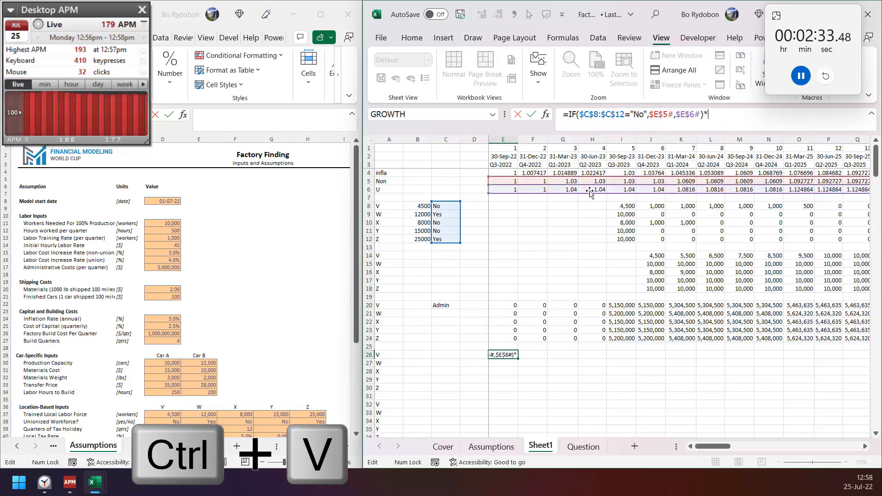
{"action": "left_click_drag", "start_coordinate": [512, 208], "coordinate": [505, 248]}
{"action": "key", "text": "ctrl+shift+Right"}
{"action": "type", "text": "*"}
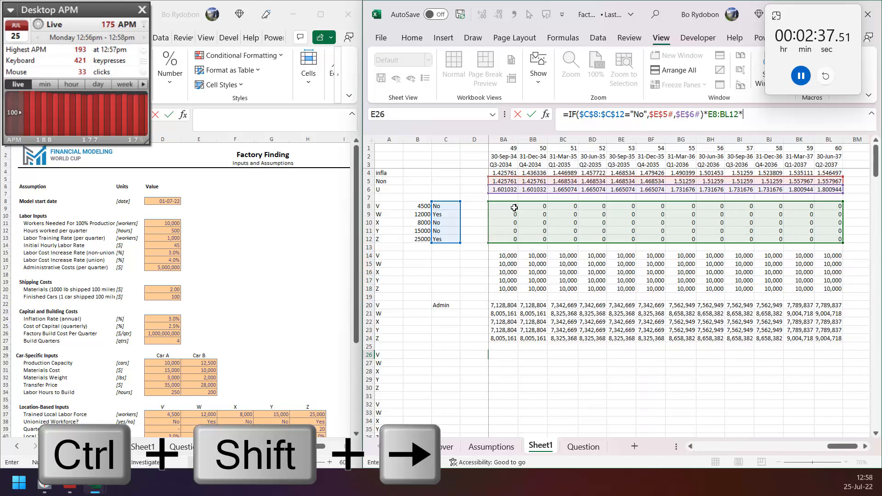
{"action": "left_click", "coordinate": [168, 231]}
{"action": "key", "text": "F4"}
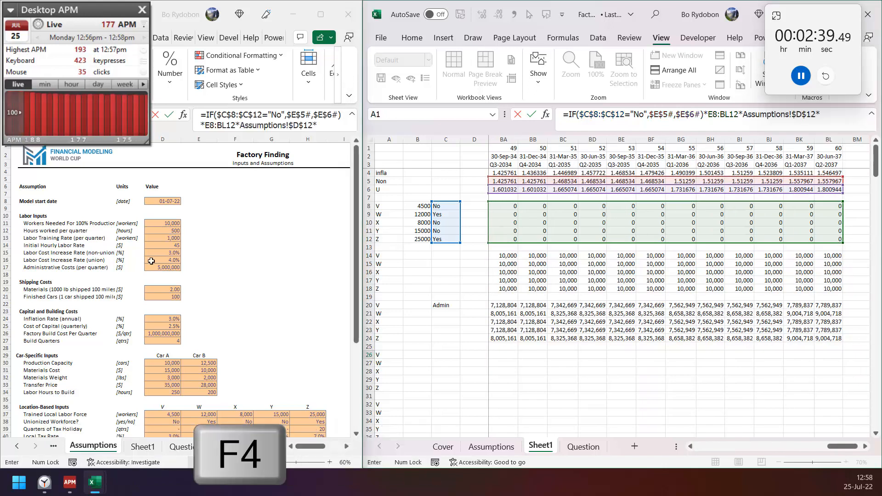
{"action": "left_click", "coordinate": [170, 247]}
{"action": "key", "text": "ctrl+Return"}
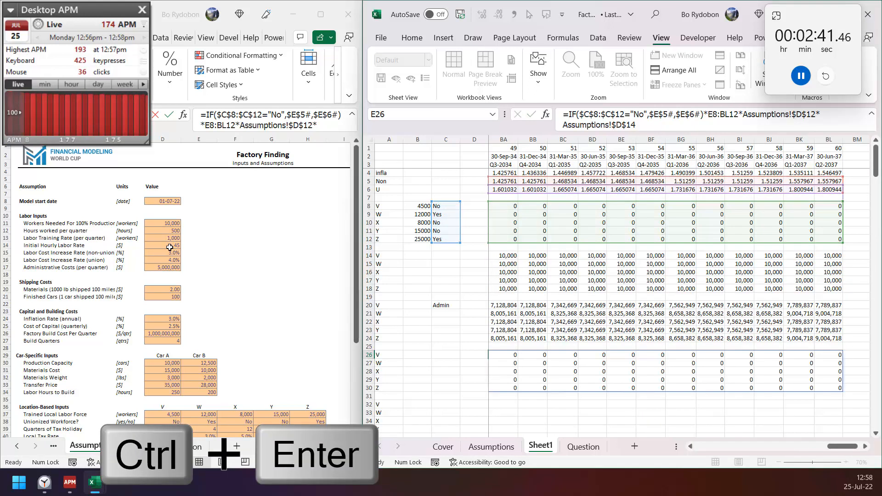
Copy the training cost formula from E26 to E32 for the working labor cost block.
{"action": "key", "text": "ctrl+c"}
{"action": "key", "text": "Down"}
{"action": "key", "text": "Down"}
{"action": "key", "text": "Down"}
{"action": "key", "text": "Down"}
{"action": "key", "text": "Down"}
{"action": "key", "text": "Down"}
{"action": "key", "text": "shift+Down"}
{"action": "key", "text": "shift+Down"}
{"action": "key", "text": "shift+Down"}
{"action": "key", "text": "shift+Down"}
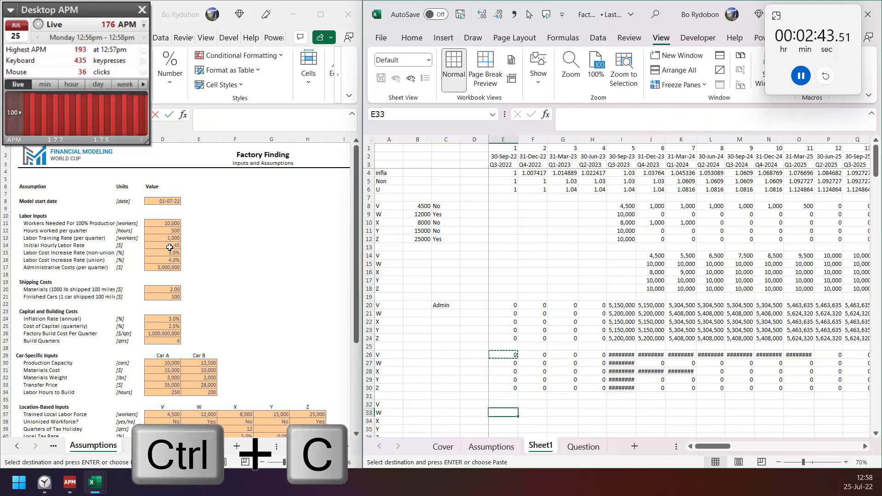
{"action": "key", "text": "ctrl+v"}
Label the cost blocks Labor in C32 and train in C26.
{"action": "key", "text": "Left"}
{"action": "key", "text": "Left"}
{"action": "type", "text": "La"}
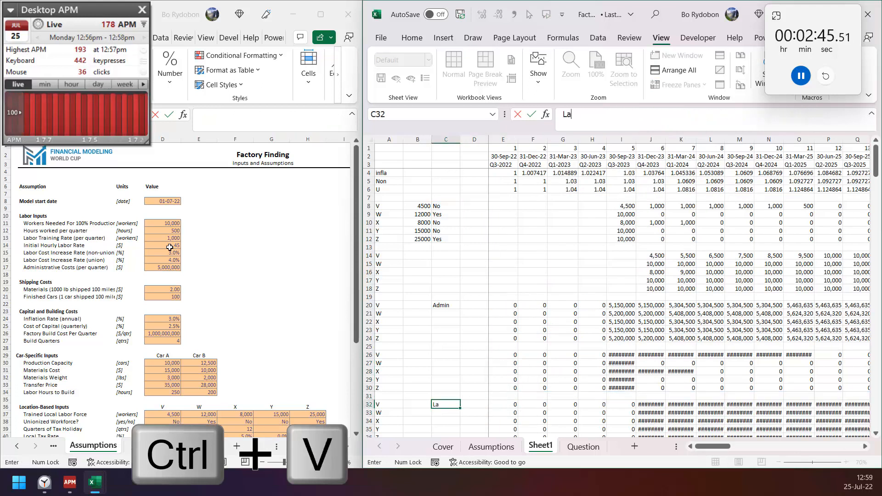
{"action": "key", "text": "Up"}
{"action": "key", "text": "Up"}
{"action": "key", "text": "Up"}
{"action": "key", "text": "Up"}
{"action": "key", "text": "Up"}
{"action": "key", "text": "Up"}
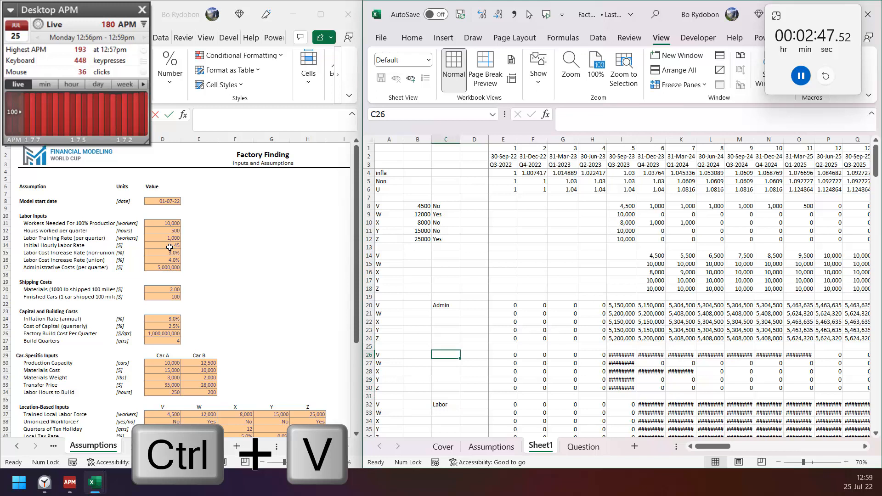
{"action": "key", "text": "Return"}
Label the next location block A hour in C38.
{"action": "key", "text": "Down"}
{"action": "key", "text": "Down"}
{"action": "key", "text": "Down"}
{"action": "key", "text": "Down"}
{"action": "key", "text": "Down"}
{"action": "key", "text": "Down"}
{"action": "key", "text": "Down"}
{"action": "key", "text": "Down"}
{"action": "key", "text": "Down"}
{"action": "key", "text": "Down"}
{"action": "key", "text": "Down"}
{"action": "key", "text": "Down"}
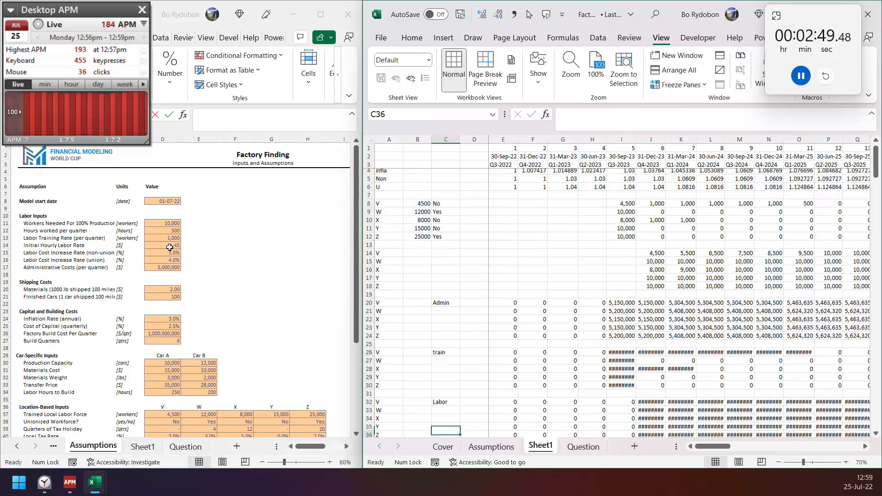
{"action": "key", "text": "Up"}
Enter =MIN(E14*Assumptions!$D$12,Assumptions!$D$30*Assumptions!$D$34) in E38 for location V's car A labor hours.
{"action": "key", "text": "Right"}
{"action": "key", "text": "Right"}
{"action": "type", "text": "=min"}
{"action": "key", "text": "Tab"}
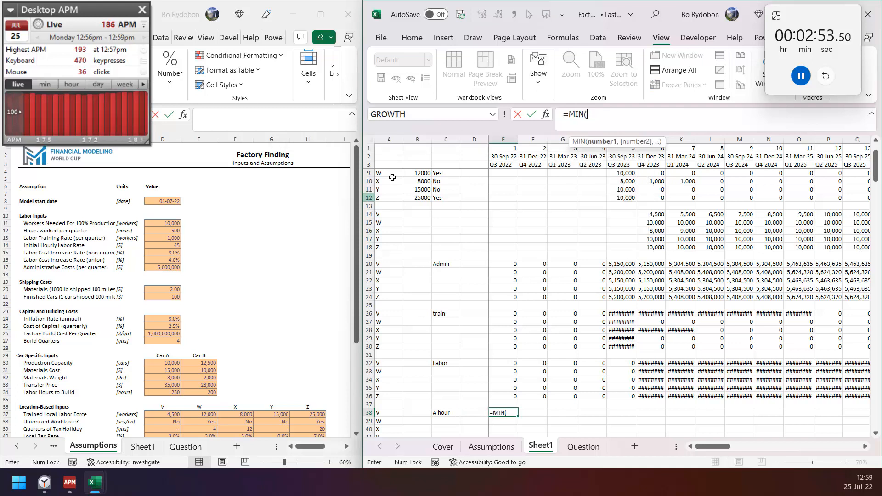
{"action": "left_click", "coordinate": [501, 220]}
{"action": "key", "text": "Up"}
{"action": "type", "text": "*"}
{"action": "left_click", "coordinate": [164, 232]}
{"action": "key", "text": "F4"}
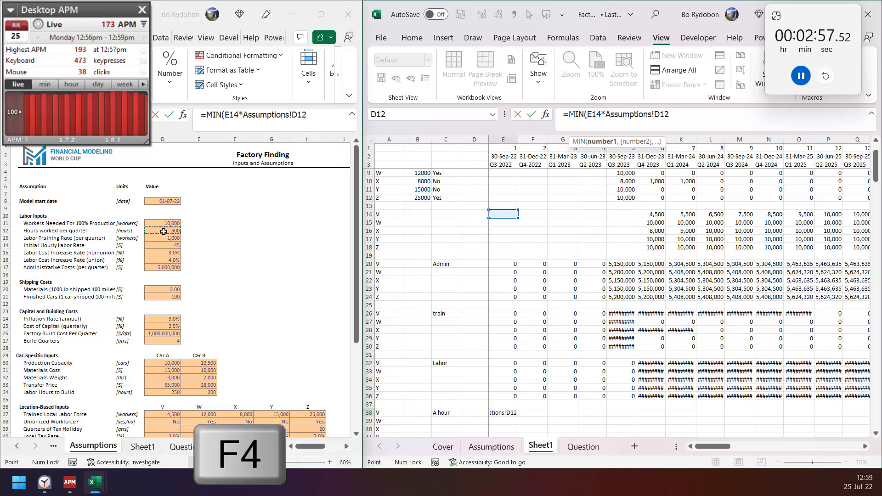
{"action": "type", "text": ","}
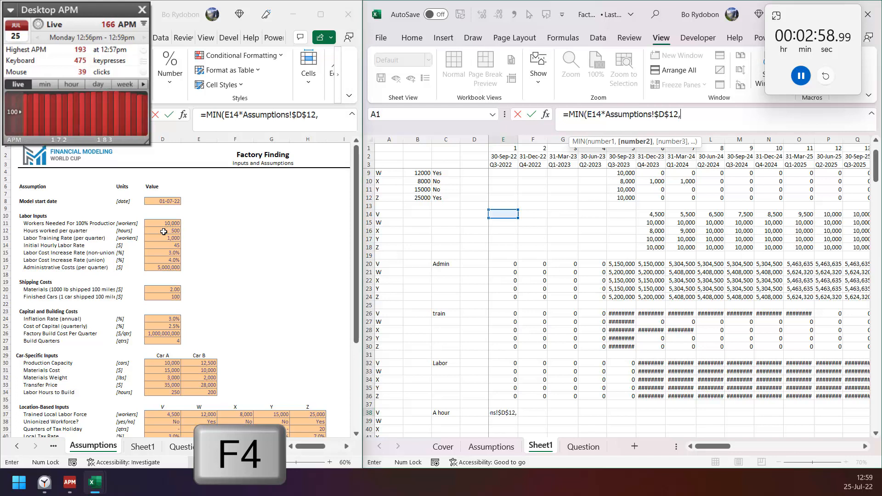
{"action": "left_click", "coordinate": [174, 363]}
{"action": "key", "text": "F4"}
{"action": "type", "text": "*"}
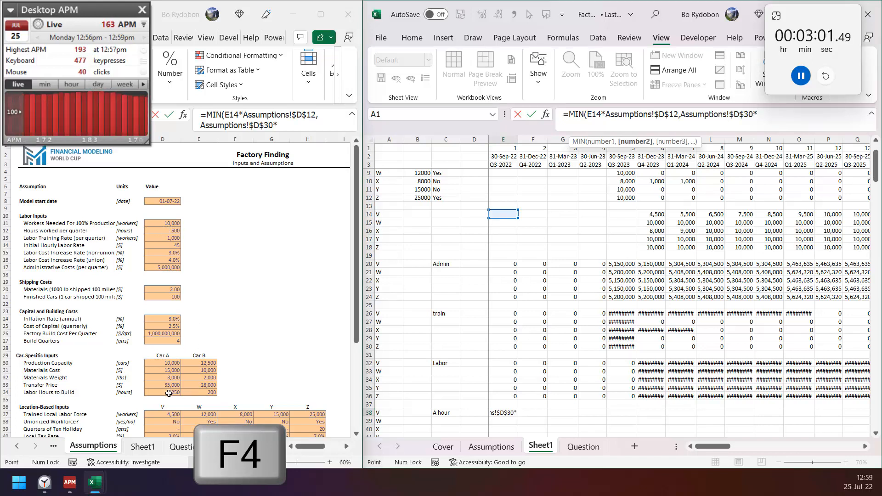
{"action": "left_click", "coordinate": [169, 393]}
{"action": "key", "text": "F4"}
{"action": "type", "text": ")"}
{"action": "key", "text": "ctrl+Return"}
Fill the car A hours formula over all five locations and quarters, E38 through BL42.
{"action": "key", "text": "shift+Down"}
{"action": "key", "text": "shift+Down"}
{"action": "key", "text": "shift+Down"}
{"action": "key", "text": "ctrl+shift+Right"}
{"action": "key", "text": "F2"}
{"action": "key", "text": "ctrl+Return"}
Begin the car B hours formula in E44 with workforce range E14:BL18 multiplied by hours per quarter, Assumptions!D12.
{"action": "key", "text": "Down"}
{"action": "key", "text": "Down"}
{"action": "key", "text": "Down"}
{"action": "key", "text": "Down"}
{"action": "key", "text": "Down"}
{"action": "key", "text": "Down"}
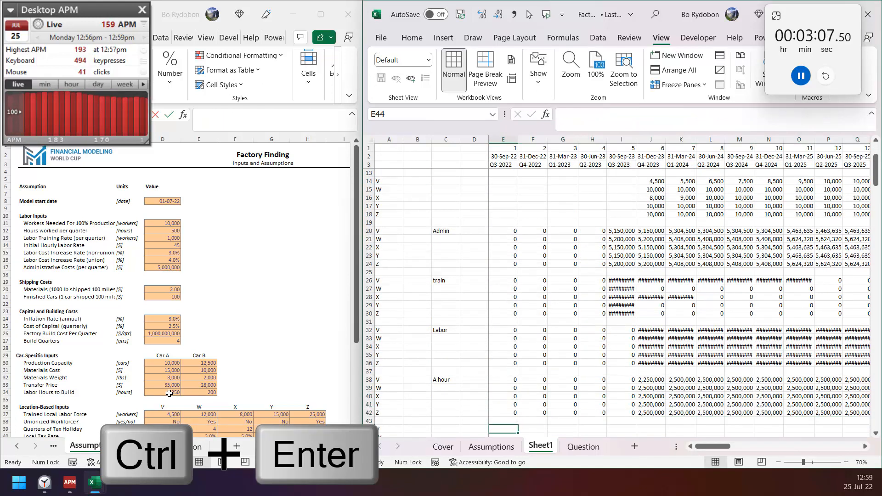
{"action": "type", "text": "="}
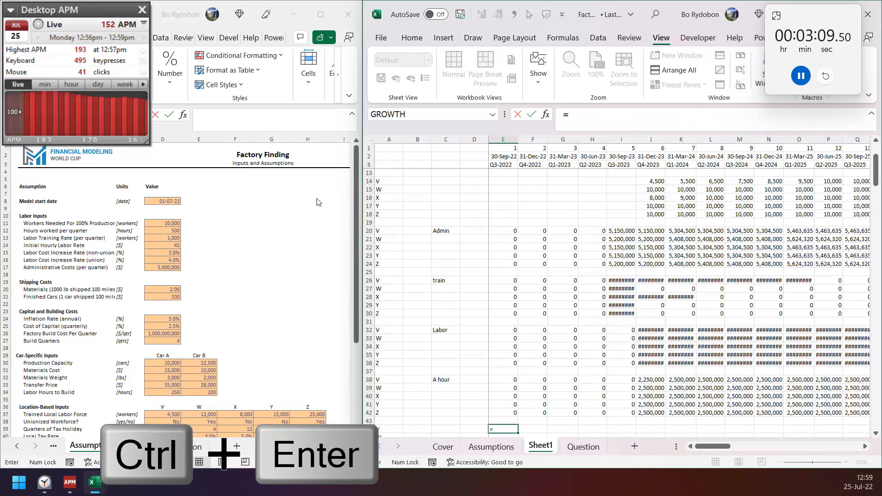
{"action": "left_click", "coordinate": [503, 181]}
{"action": "key", "text": "shift+Down"}
{"action": "key", "text": "shift+Down"}
{"action": "key", "text": "shift+Down"}
{"action": "key", "text": "shift+Down"}
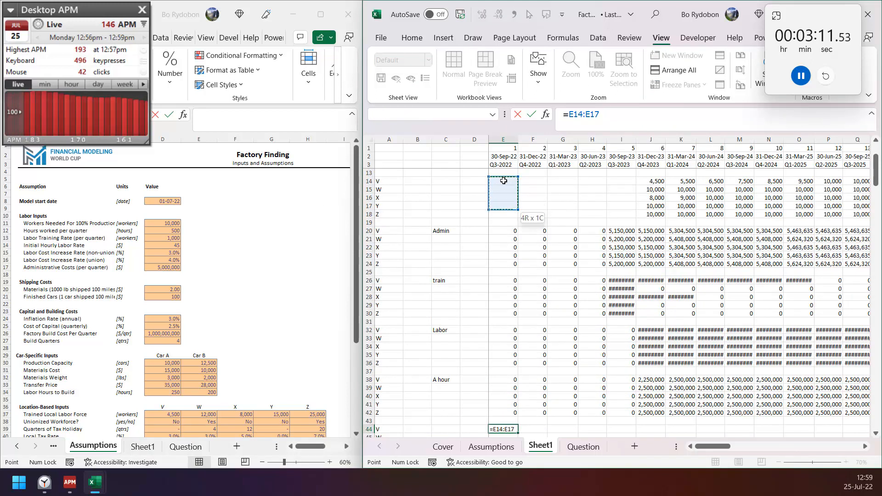
{"action": "key", "text": "ctrl+shift+Right"}
{"action": "type", "text": "*"}
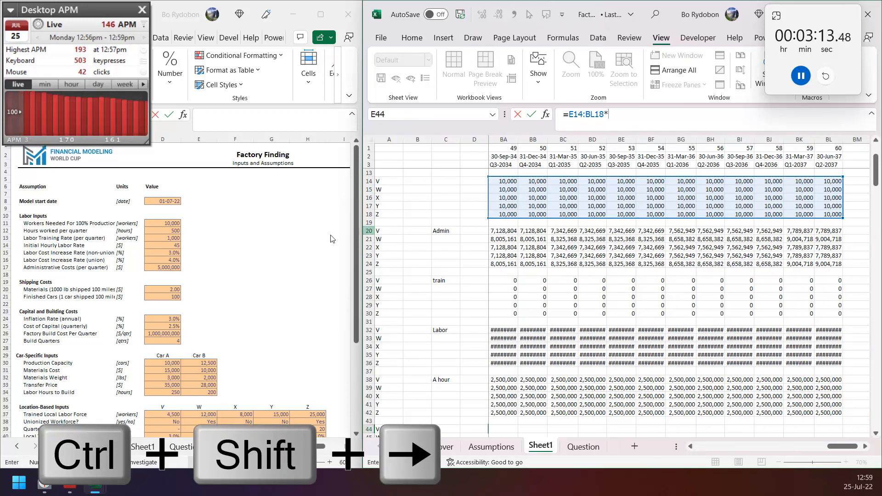
{"action": "left_click", "coordinate": [169, 229]}
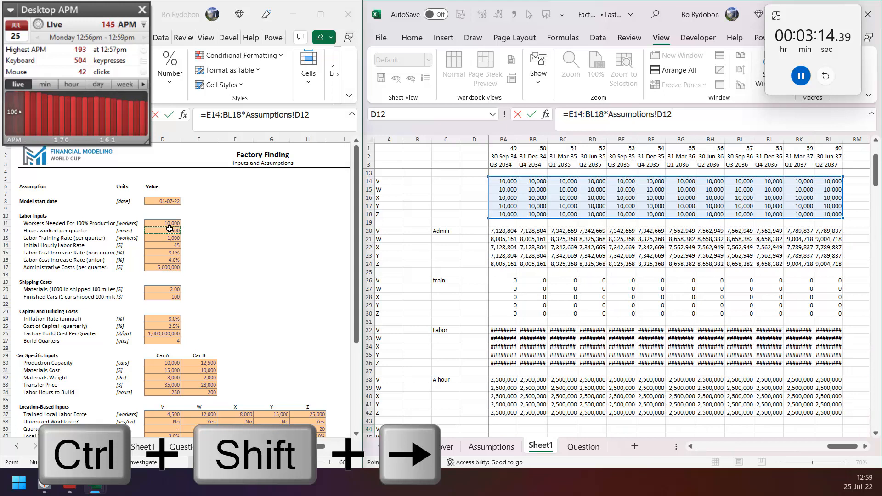
Subtract the car A hours range E38:BL42 in the E44 formula and complete it.
{"action": "type", "text": "-"}
{"action": "left_click", "coordinate": [513, 389]}
{"action": "key", "text": "ctrl+Left"}
{"action": "key", "text": "ctrl+shift+Down"}
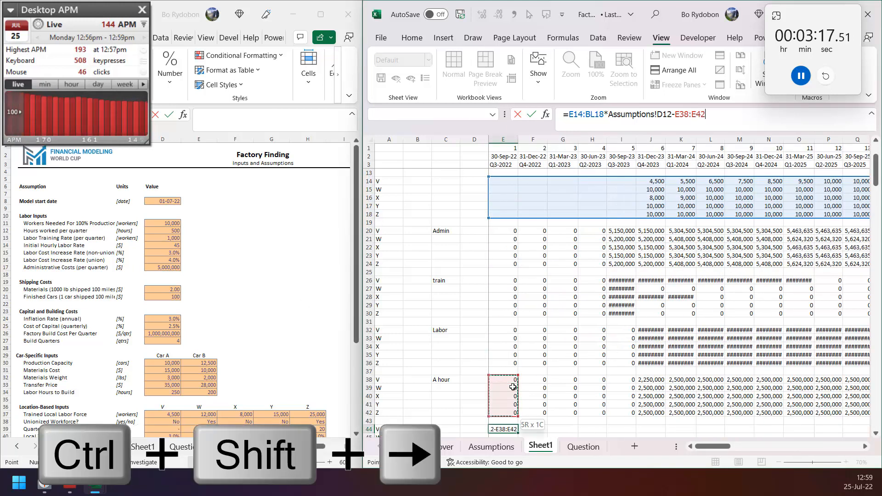
{"action": "key", "text": "ctrl+shift+Right"}
{"action": "key", "text": "Return"}
Label the block at C44 B hour and the next block at C50 A#.
{"action": "key", "text": "Left"}
{"action": "key", "text": "Left"}
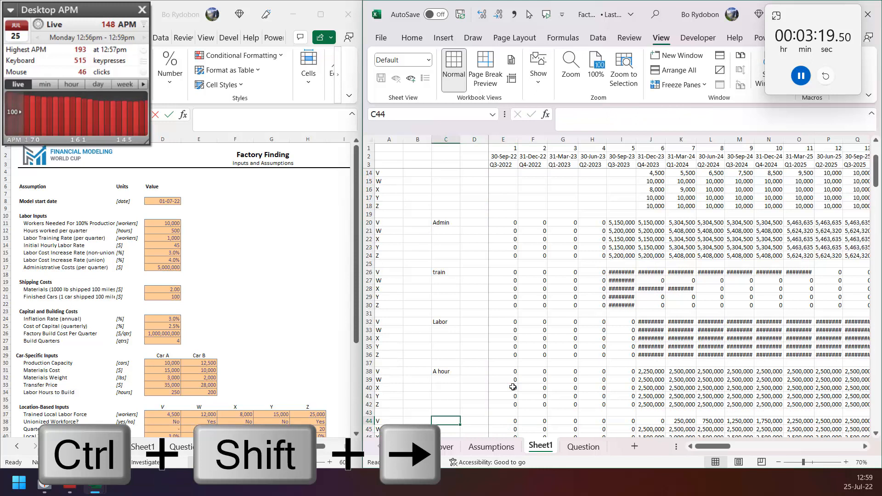
{"action": "type", "text": "B hour"}
{"action": "key", "text": "Return"}
{"action": "key", "text": "Down"}
{"action": "key", "text": "Down"}
{"action": "key", "text": "Down"}
{"action": "key", "text": "Down"}
{"action": "key", "text": "Down"}
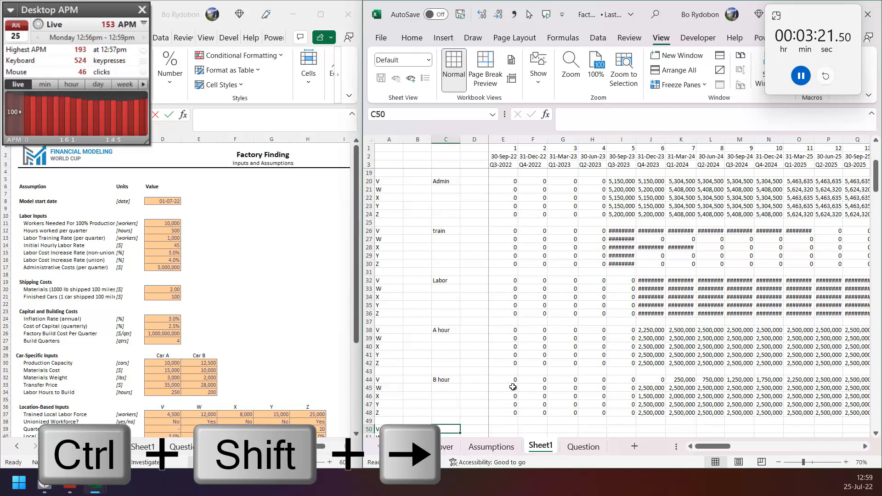
{"action": "type", "text": "A#"}
Enter =E38:BL42/Assumptions!$D$34 in E50 to compute the number of car A units built.
{"action": "key", "text": "Right"}
{"action": "key", "text": "Right"}
{"action": "type", "text": "="}
{"action": "key", "text": "Up"}
{"action": "key", "text": "ctrl+Up"}
{"action": "key", "text": "ctrl+Up"}
{"action": "key", "text": "ctrl+Up"}
{"action": "key", "text": "ctrl+shift+Up"}
{"action": "type", "text": "/"}
{"action": "left_click", "coordinate": [164, 393]}
{"action": "key", "text": "F4"}
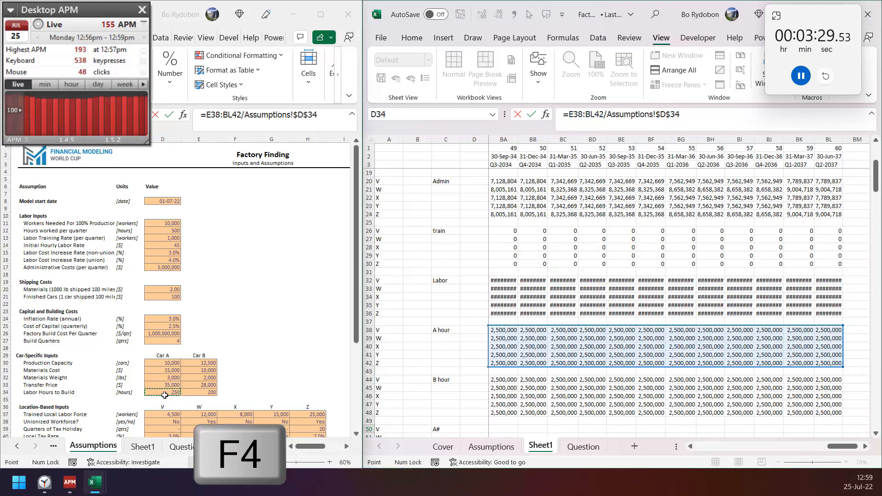
{"action": "key", "text": "ctrl+Return"}
Copy the car A unit formula to E56 and change it to =E44:BL48/Assumptions!$E$34 for car B.
{"action": "key", "text": "ctrl+c"}
{"action": "key", "text": "Down"}
{"action": "key", "text": "Down"}
{"action": "key", "text": "Down"}
{"action": "key", "text": "ctrl+v"}
{"action": "key", "text": "F2"}
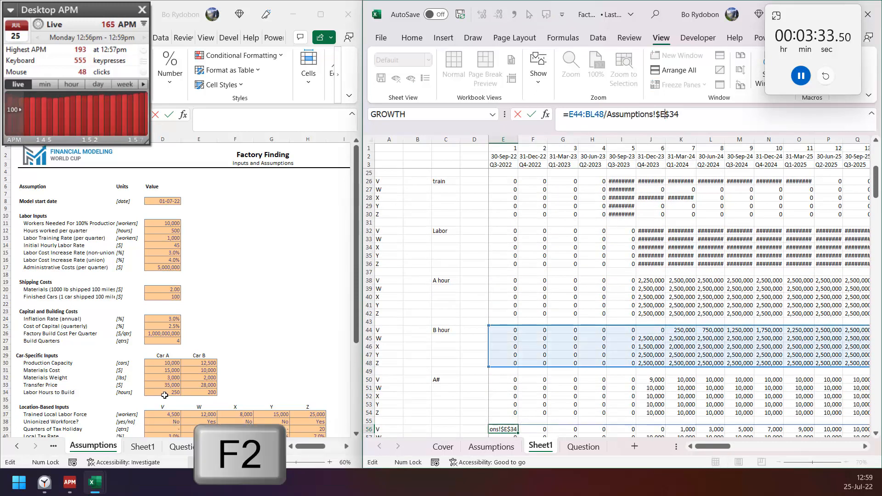
{"action": "key", "text": "Return"}
Label the block at C56 B# and the next block at C62 A mat.
{"action": "key", "text": "Up"}
{"action": "key", "text": "Left"}
{"action": "key", "text": "Left"}
{"action": "type", "text": "B"}
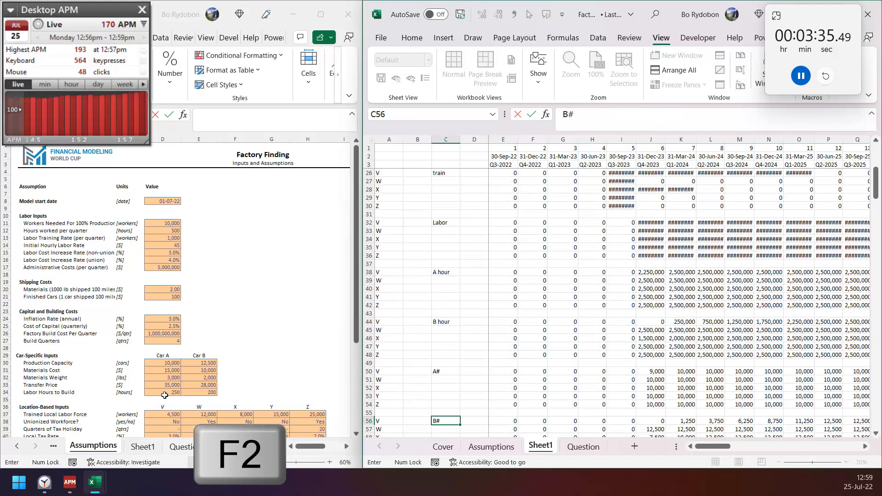
{"action": "type", "text": "#"}
{"action": "key", "text": "Return"}
{"action": "key", "text": "Down"}
{"action": "key", "text": "Down"}
{"action": "key", "text": "Down"}
{"action": "key", "text": "Down"}
{"action": "key", "text": "Down"}
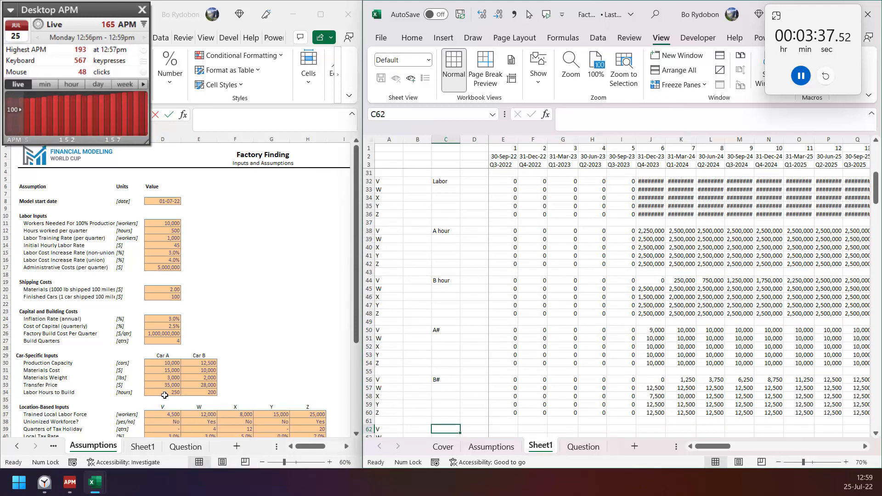
{"action": "type", "text": "A m"}
{"action": "key", "text": "Return"}
Enter =F50:BM54*Assumptions!$D$31 in E62 to compute car A materials cost by location and quarter.
{"action": "key", "text": "Up"}
{"action": "key", "text": "Right"}
{"action": "key", "text": "Right"}
{"action": "type", "text": "="}
{"action": "key", "text": "Right"}
{"action": "key", "text": "ctrl+Up"}
{"action": "key", "text": "ctrl+Up"}
{"action": "key", "text": "ctrl+Up"}
{"action": "key", "text": "ctrl+shift+Up"}
{"action": "key", "text": "ctrl+shift+Right"}
{"action": "type", "text": "*"}
{"action": "left_click", "coordinate": [168, 358]}
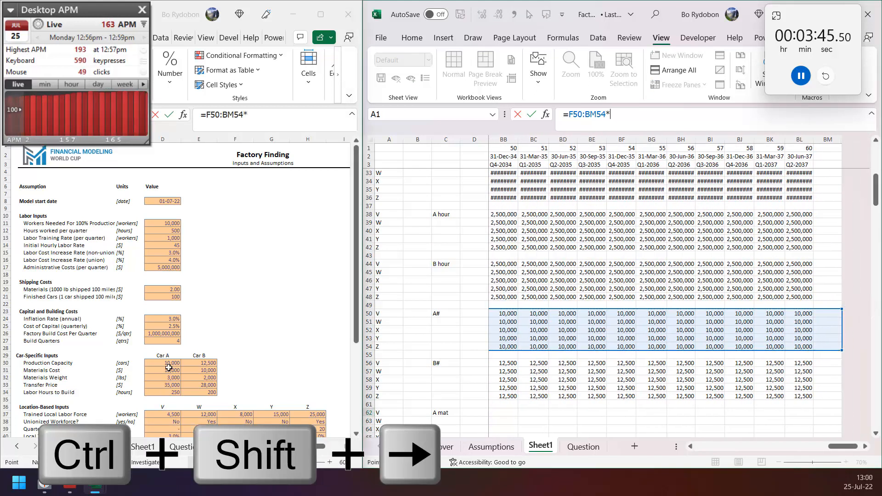
{"action": "left_click", "coordinate": [168, 369]}
{"action": "key", "text": "F4"}
{"action": "key", "text": "ctrl+Return"}
Copy the car A materials formula to E68 and change it to =F56:BM60*Assumptions!E$31 for car B.
{"action": "key", "text": "ctrl+c"}
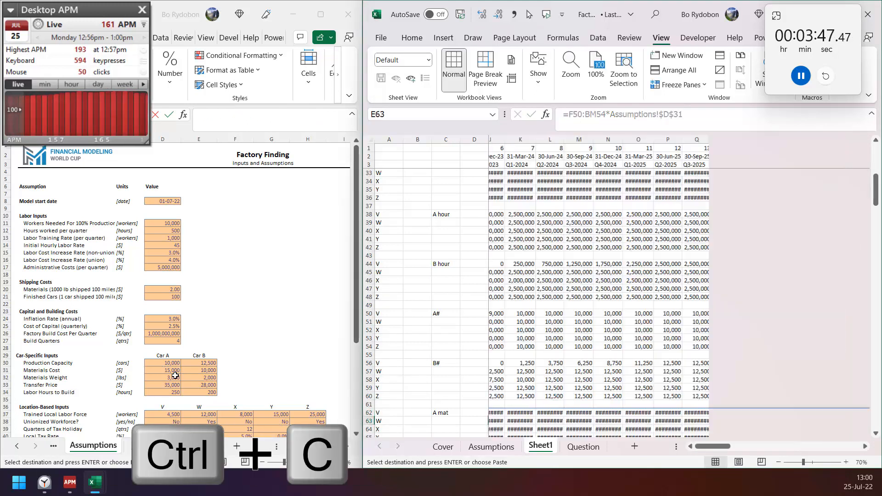
{"action": "key", "text": "Down"}
{"action": "key", "text": "Down"}
{"action": "key", "text": "Down"}
{"action": "key", "text": "Down"}
{"action": "key", "text": "Down"}
{"action": "key", "text": "Down"}
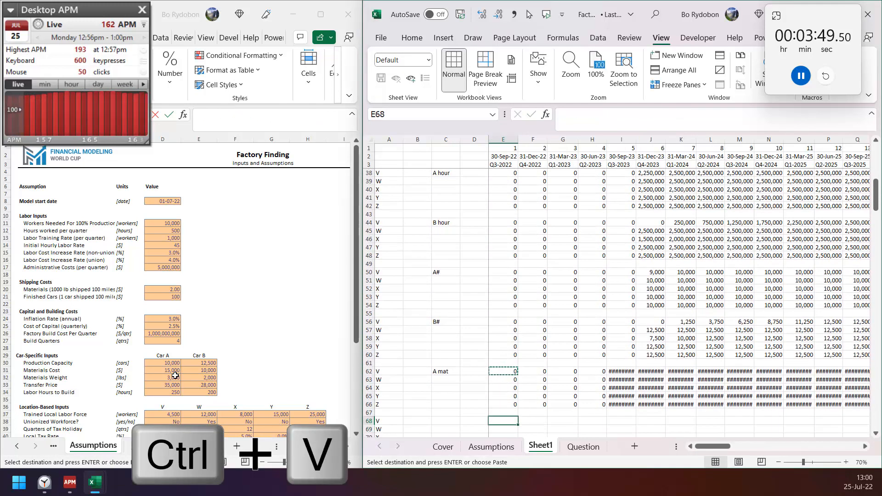
{"action": "key", "text": "ctrl+v"}
{"action": "key", "text": "F2"}
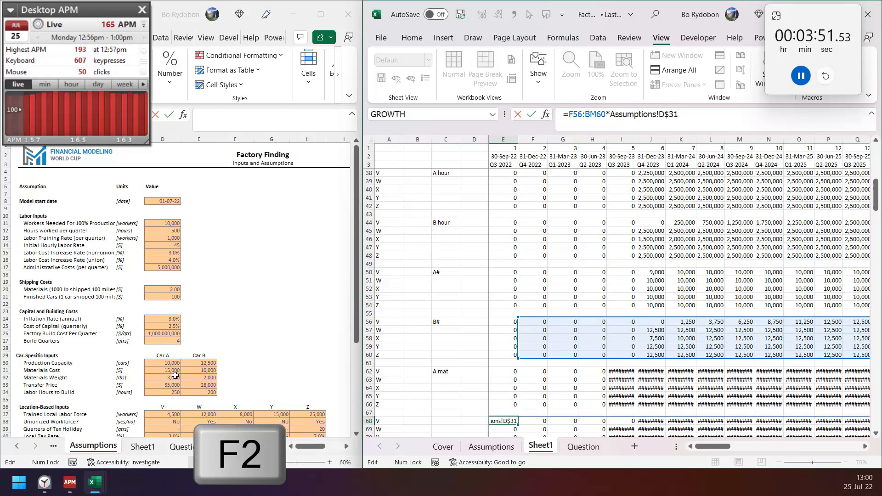
{"action": "key", "text": "BackSpace"}
{"action": "type", "text": "E"}
{"action": "key", "text": "Return"}
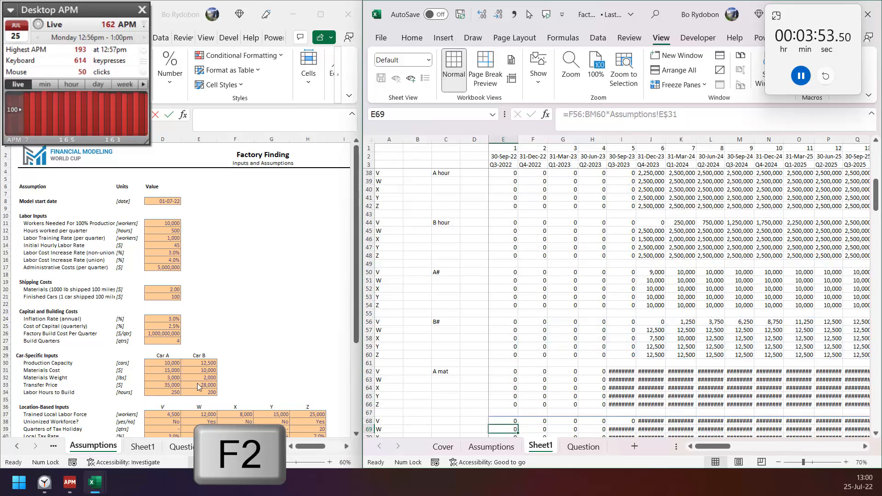
Copy the exact formula text =F50:BM54*Assumptions!$D$31 from E62 into E74.
{"action": "left_click", "coordinate": [508, 372]}
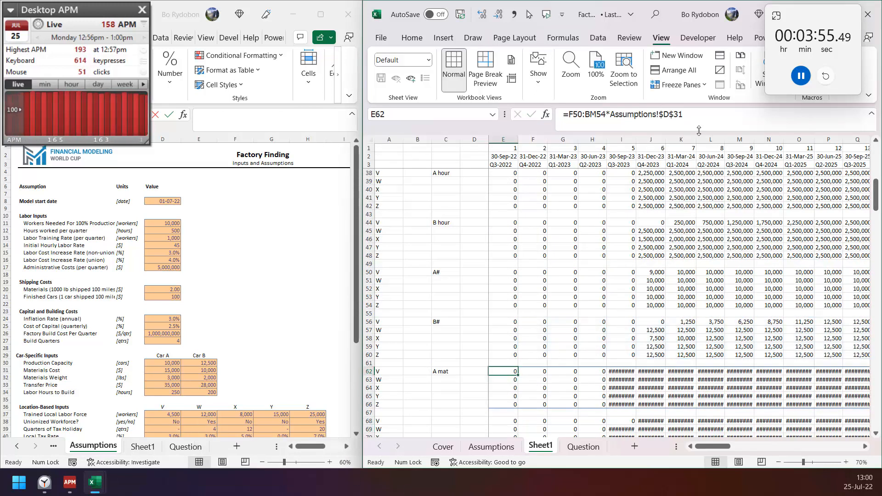
{"action": "left_click_drag", "start_coordinate": [684, 114], "coordinate": [564, 114]}
{"action": "key", "text": "ctrl+c"}
{"action": "key", "text": "Escape"}
{"action": "scroll", "coordinate": [542, 275], "scroll_direction": "down", "scroll_amount": 5}
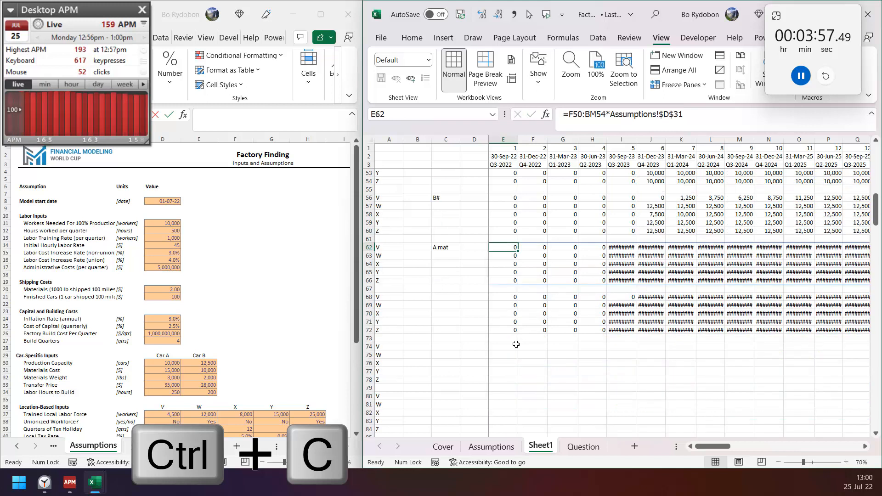
{"action": "left_click", "coordinate": [507, 346]}
{"action": "key", "text": "ctrl+v"}
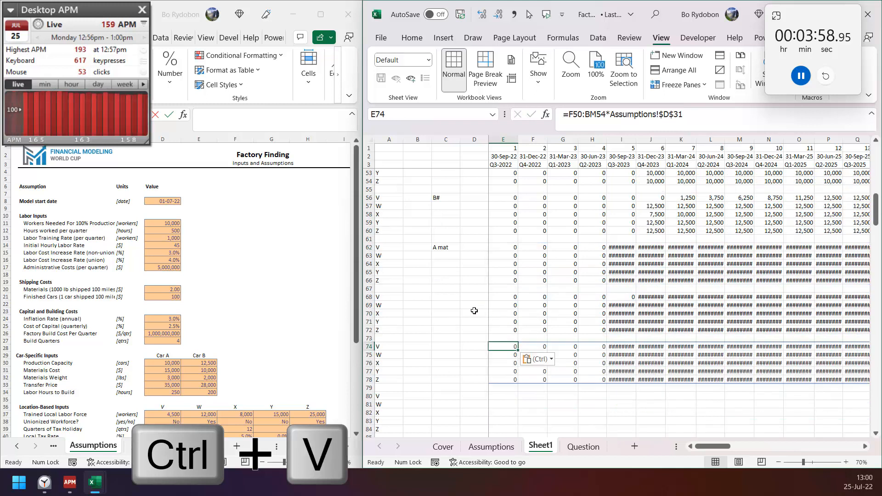
Label the block at C68 B mat and the block at C74 A ship.
{"action": "left_click", "coordinate": [452, 297]}
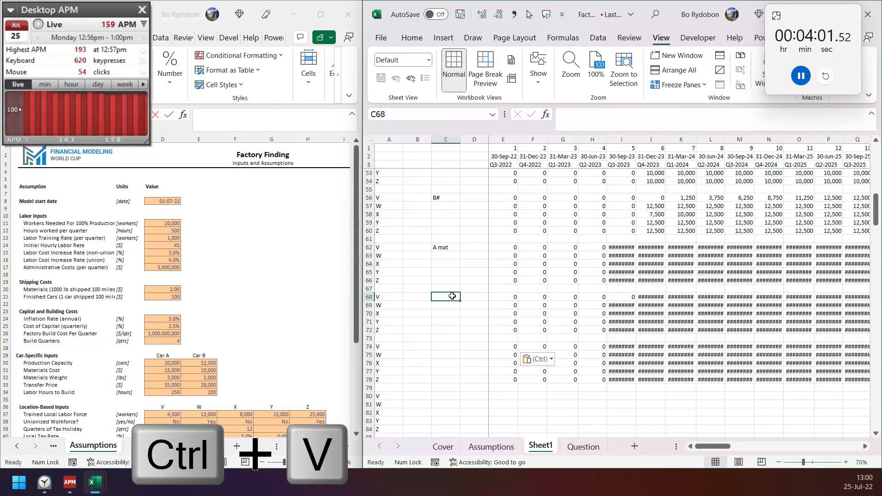
{"action": "type", "text": "B mat"}
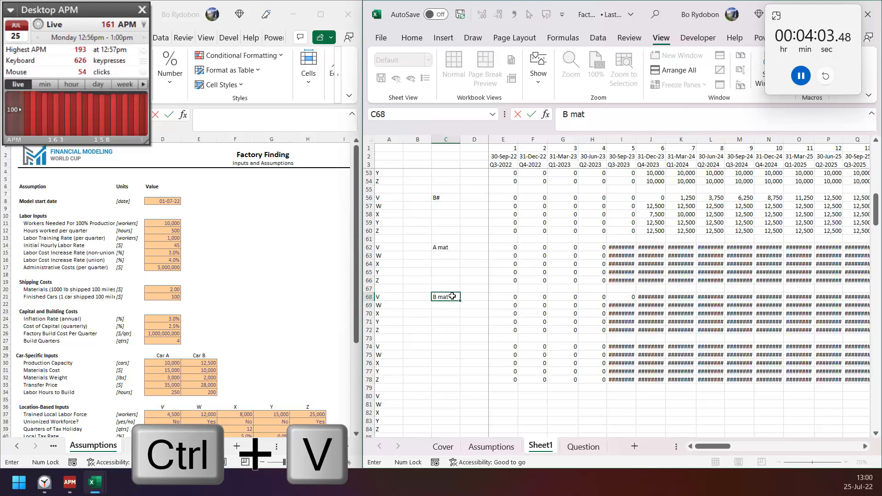
{"action": "key", "text": "Return"}
{"action": "key", "text": "Down"}
{"action": "key", "text": "Down"}
{"action": "key", "text": "Down"}
{"action": "key", "text": "Down"}
{"action": "type", "text": "A "}
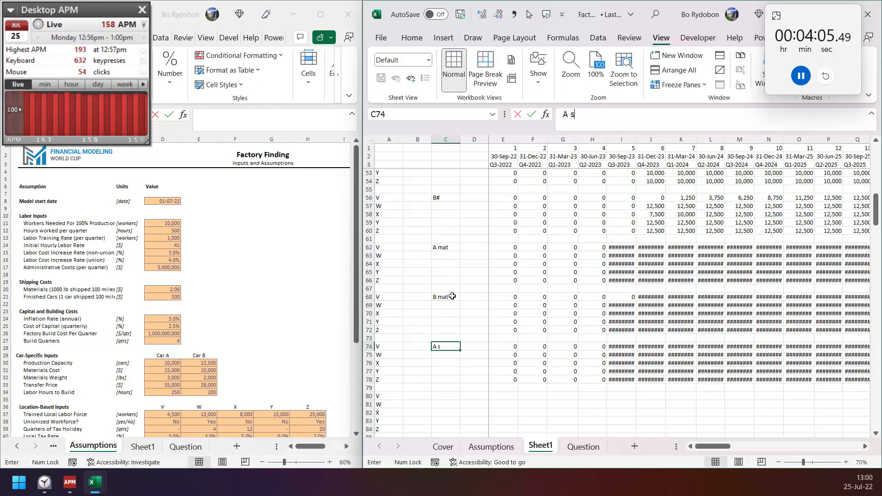
{"action": "type", "text": "sh"}
Enter =TRANSPOSE(ROUNDUP(Assumptions!D44:H44,-2)) in B74 to list the rounded supplier distances by factory location.
{"action": "key", "text": "Left"}
{"action": "type", "text": "=tr"}
{"action": "key", "text": "Tab"}
{"action": "type", "text": "roun"}
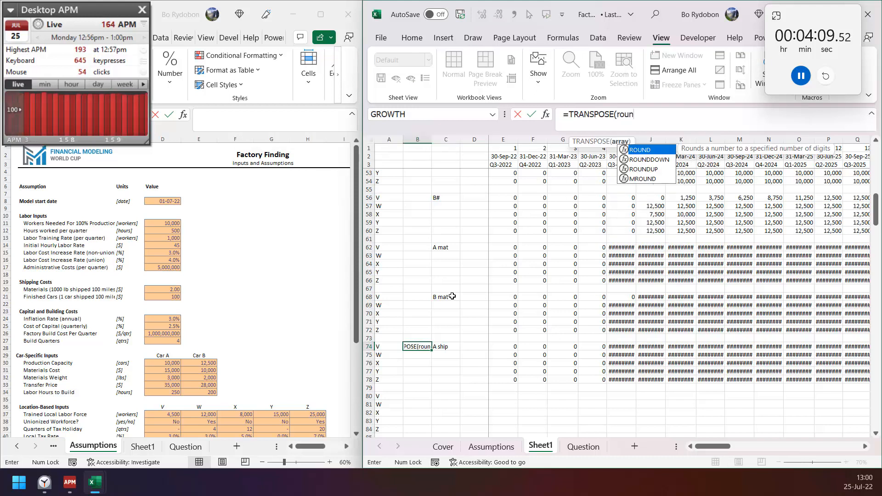
{"action": "key", "text": "Down"}
{"action": "key", "text": "Down"}
{"action": "key", "text": "Tab"}
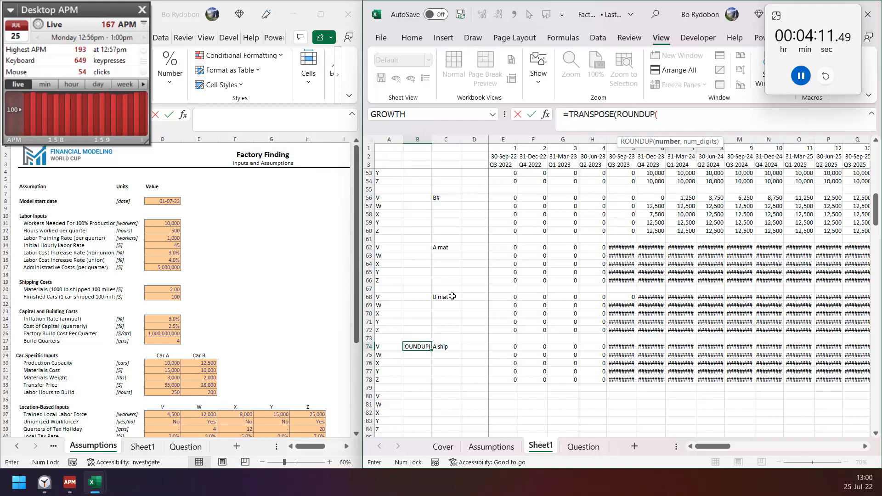
{"action": "scroll", "coordinate": [221, 375], "scroll_direction": "down", "scroll_amount": 5}
{"action": "left_click", "coordinate": [167, 357]}
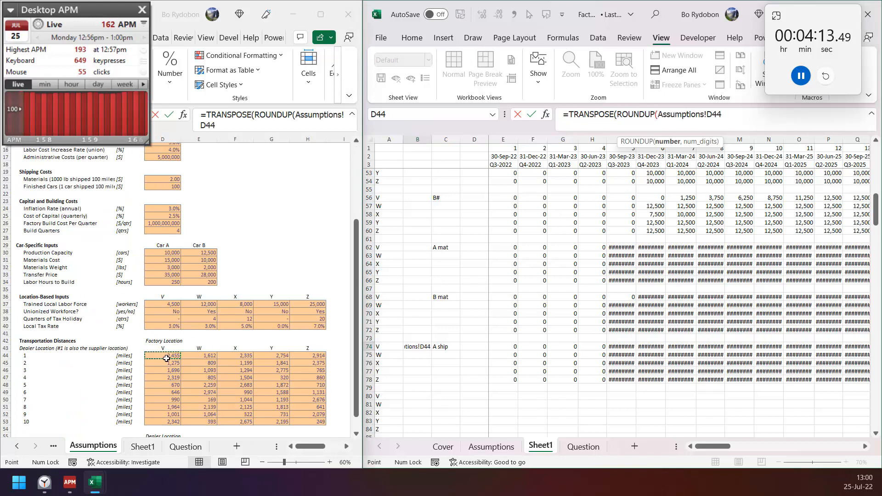
{"action": "key", "text": "ctrl+shift+Right"}
{"action": "type", "text": ",-2))"}
{"action": "key", "text": "ctrl+Return"}
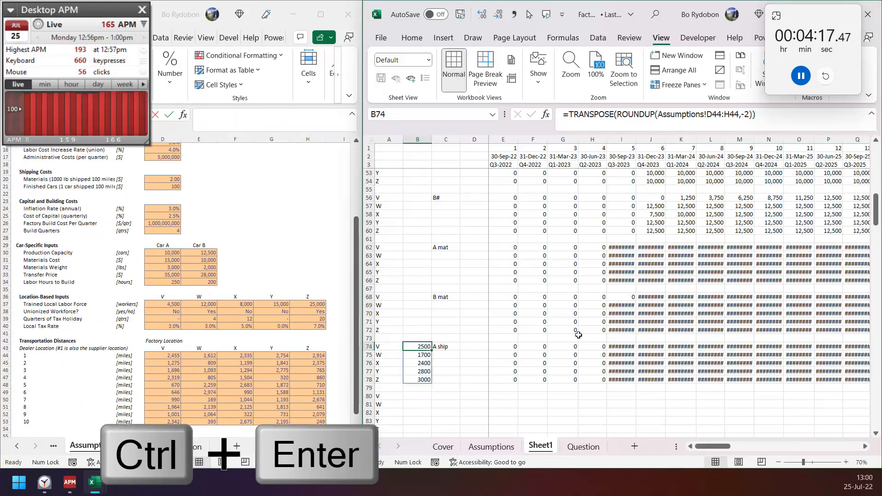
In the E74 formula, replace the materials cost with the weight Assumptions!$D$32 and multiply by the distances B74#.
{"action": "left_click", "coordinate": [507, 347]}
{"action": "left_click", "coordinate": [681, 114]}
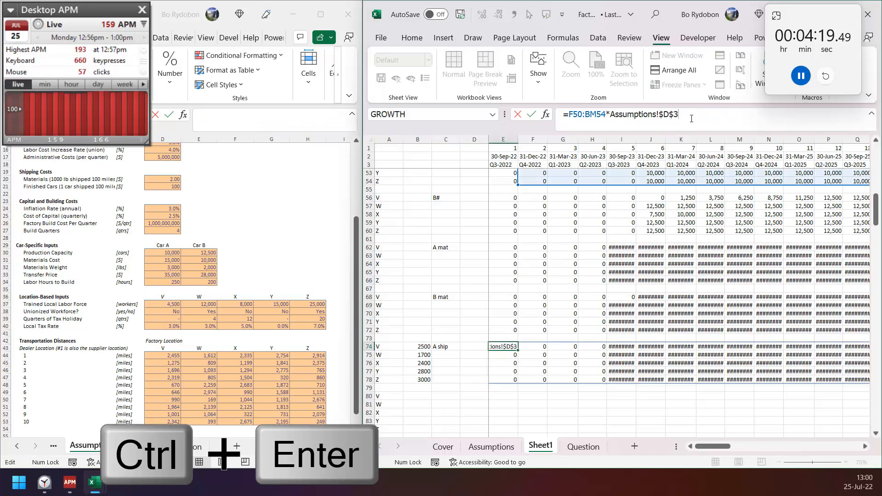
{"action": "left_click", "coordinate": [692, 118]}
{"action": "type", "text": "-"}
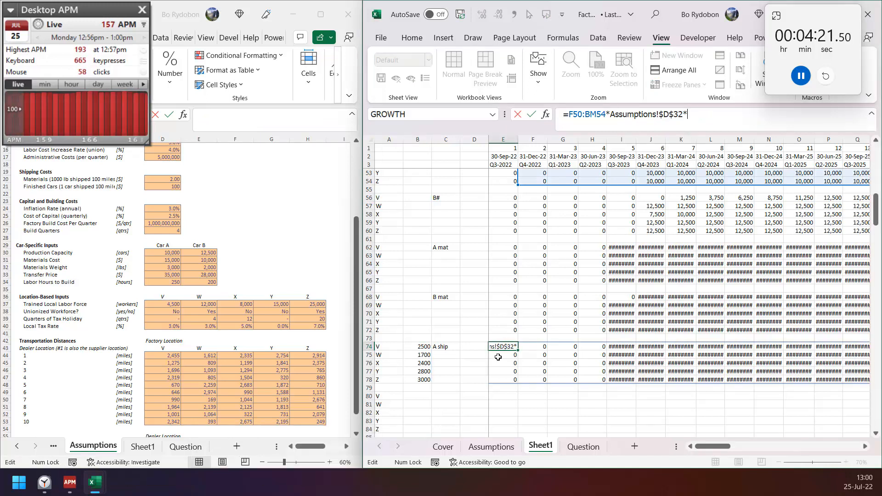
{"action": "left_click", "coordinate": [416, 348]}
{"action": "key", "text": "ctrl+shift+Down"}
Extend the E74 formula with *Assumptions!$D$20/100000 and lock its distance reference as $B$74#.
{"action": "type", "text": "*"}
{"action": "scroll", "coordinate": [416, 322], "scroll_direction": "up", "scroll_amount": 1}
{"action": "left_click", "coordinate": [162, 179]}
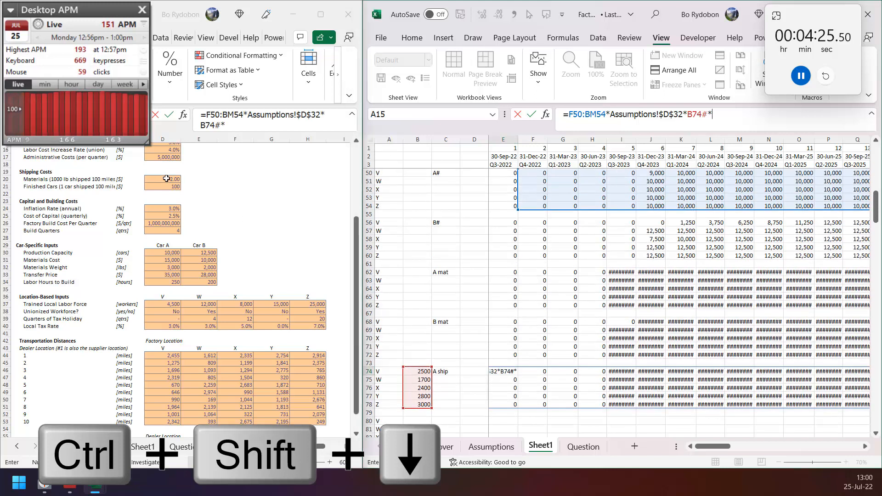
{"action": "left_click", "coordinate": [162, 179]}
{"action": "key", "text": "F4"}
{"action": "left_click", "coordinate": [696, 113]}
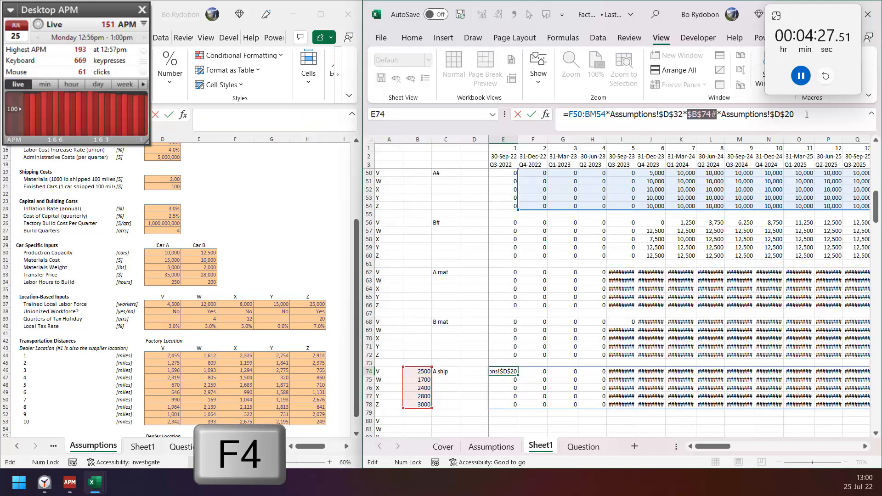
{"action": "key", "text": "F4"}
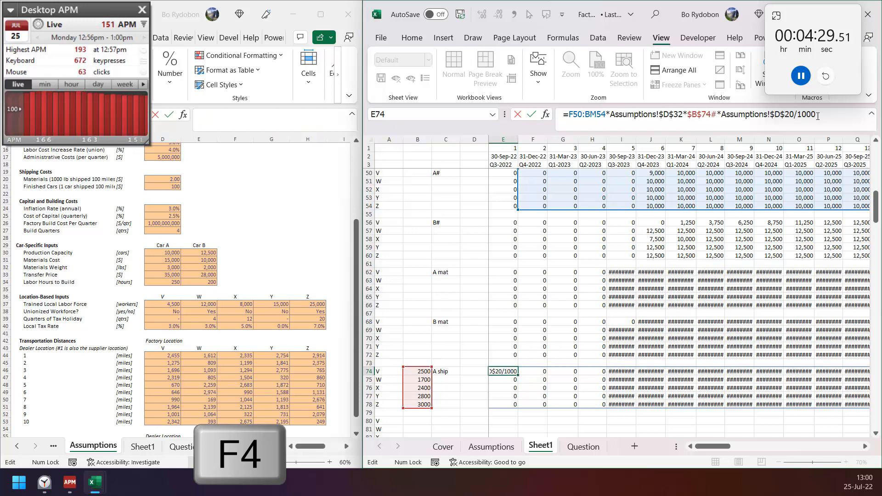
{"action": "type", "text": "/100000"}
{"action": "key", "text": "ctrl+Return"}
Copy the car A shipping formula to E80 and change its weight reference to Assumptions!$E$32 for car B.
{"action": "key", "text": "ctrl+c"}
{"action": "key", "text": "Down"}
{"action": "key", "text": "Down"}
{"action": "key", "text": "Down"}
{"action": "key", "text": "Down"}
{"action": "key", "text": "Down"}
{"action": "key", "text": "Down"}
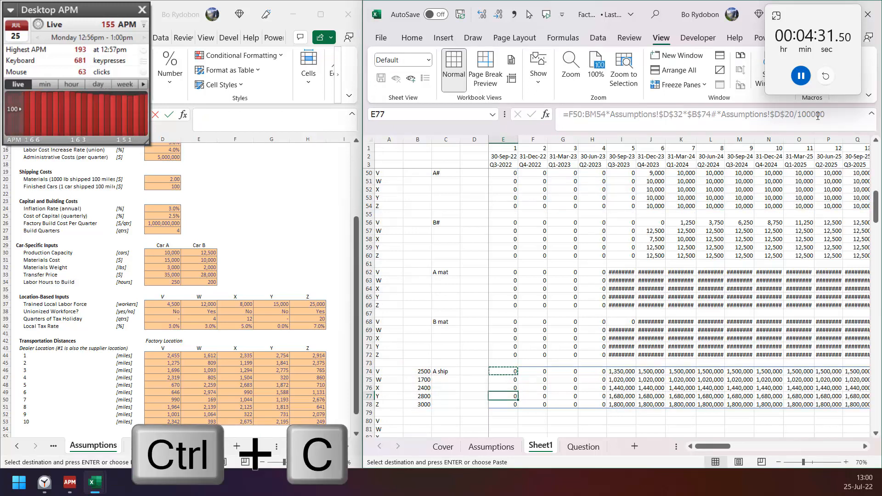
{"action": "key", "text": "ctrl+v"}
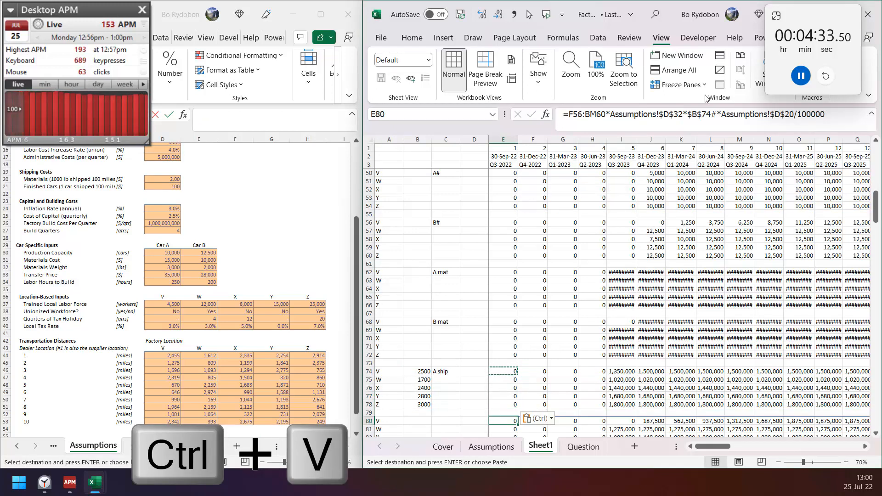
{"action": "double_click", "coordinate": [666, 114]}
{"action": "type", "text": "E"}
{"action": "key", "text": "Return"}
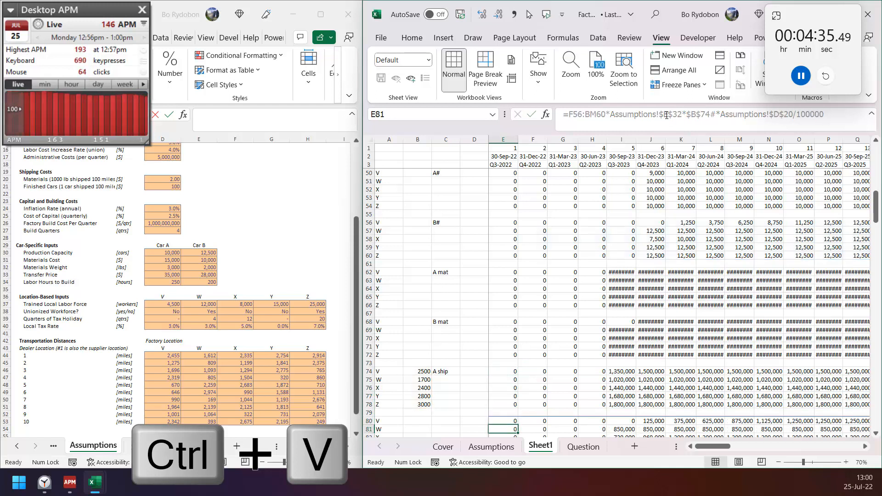
Label the car B materials shipping block "B ship" in C80.
{"action": "key", "text": "Up"}
{"action": "key", "text": "Left"}
{"action": "key", "text": "Left"}
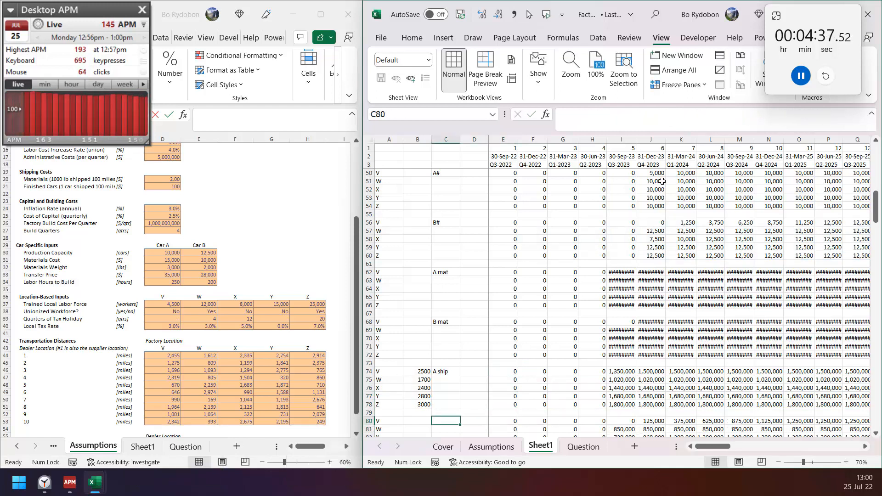
{"action": "type", "text": "B ship"}
{"action": "key", "text": "Return"}
Label the next location block "ship" in C86 for finished car shipping.
{"action": "key", "text": "Down"}
{"action": "key", "text": "Down"}
{"action": "key", "text": "Down"}
{"action": "key", "text": "Down"}
{"action": "key", "text": "Down"}
{"action": "type", "text": "s"}
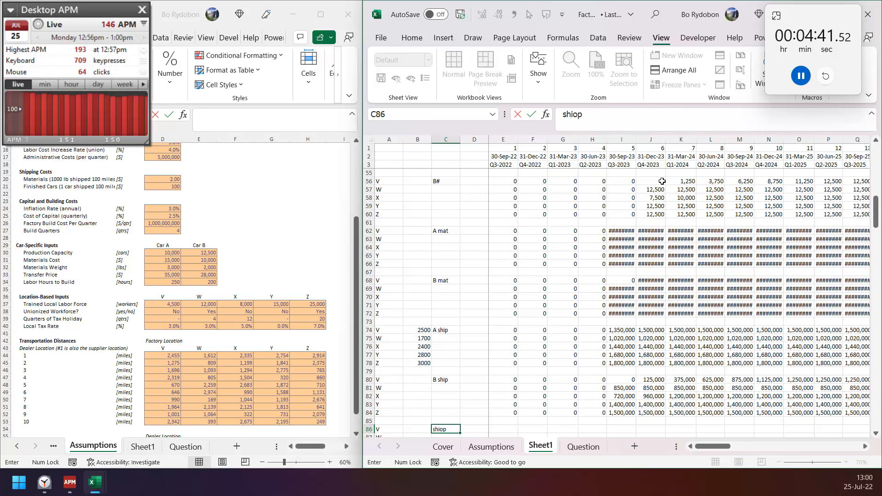
{"action": "type", "text": "hip"}
{"action": "key", "text": "Left"}
In B86, start a TRANSPOSE(MMULT( formula with the dealer allocation row Assumptions!D57:M57 as the first array.
{"action": "type", "text": "=TRANSPOSE(MMULT("}
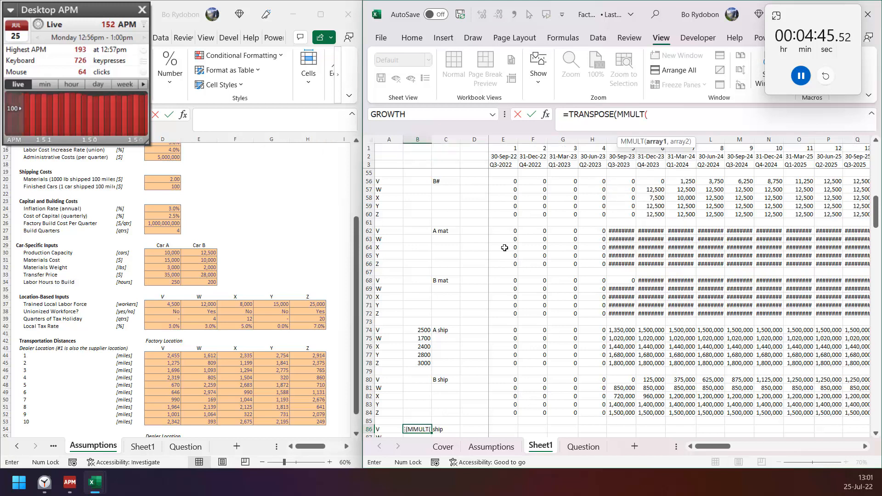
{"action": "scroll", "coordinate": [220, 357], "scroll_direction": "down", "scroll_amount": 3}
{"action": "left_click", "coordinate": [170, 385]}
{"action": "key", "text": "ctrl+shift+Right"}
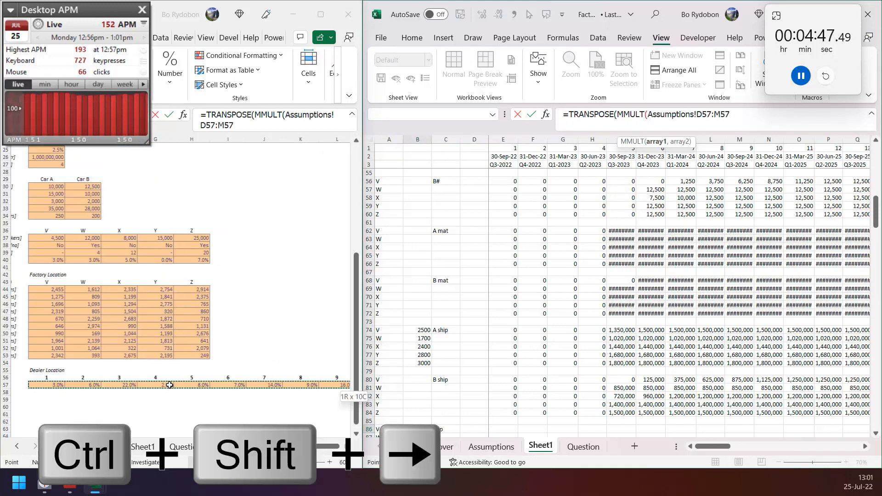
{"action": "type", "text": ","}
Complete the B86 formula with the dealer-to-factory distances Assumptions!D44:H53 as the second array.
{"action": "scroll", "coordinate": [146, 358], "scroll_direction": "up", "scroll_amount": 1}
{"action": "left_click", "coordinate": [146, 358]}
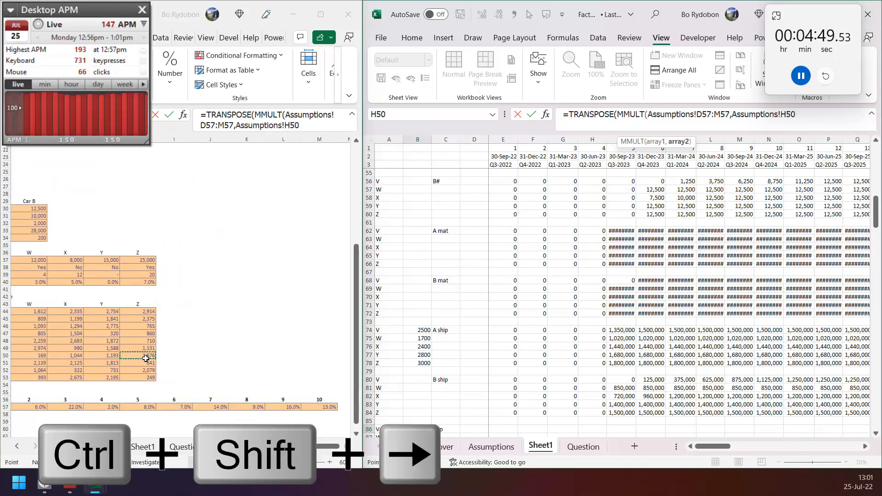
{"action": "key", "text": "ctrl+shift+Down"}
{"action": "key", "text": "ctrl+shift+Left"}
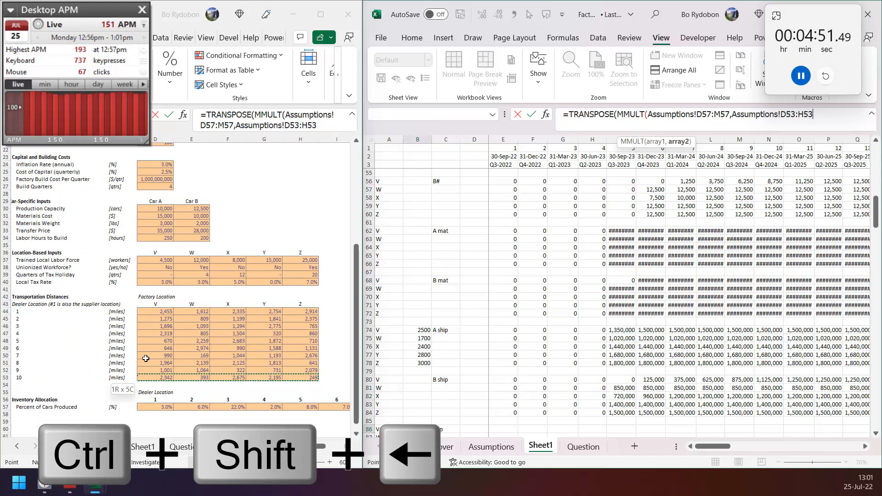
{"action": "key", "text": "ctrl+shift+Up"}
{"action": "key", "text": "shift+Down"}
{"action": "type", "text": "))"}
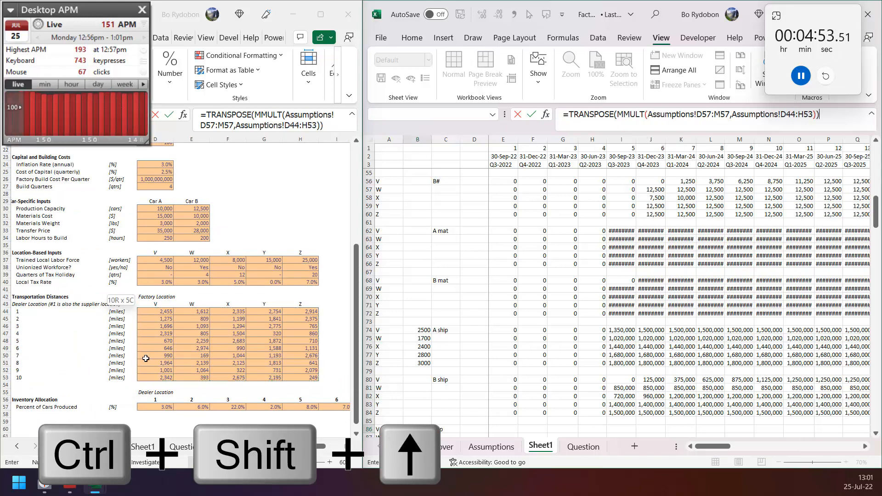
{"action": "key", "text": "ctrl+Return"}
In E86, start the formula =B86#*(E50#+E56#)* to multiply the weighted distances by total cars built.
{"action": "type", "text": "="}
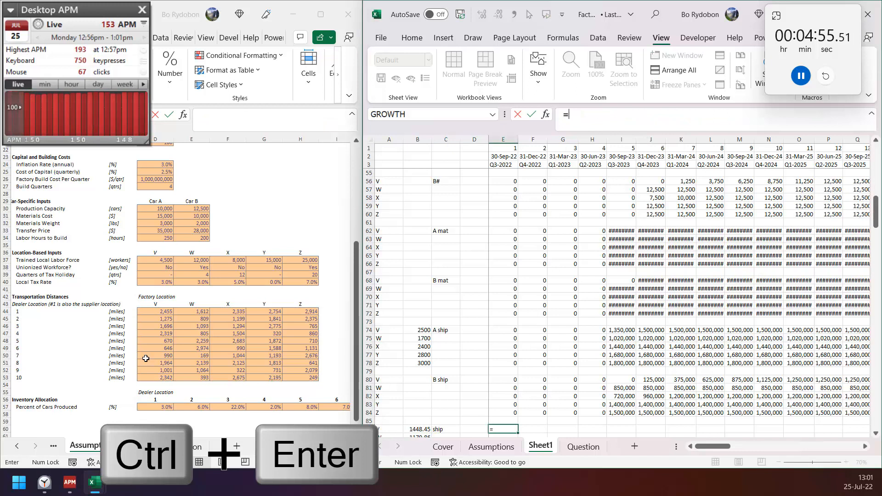
{"action": "key", "text": "ctrl+Left"}
{"action": "key", "text": "Left"}
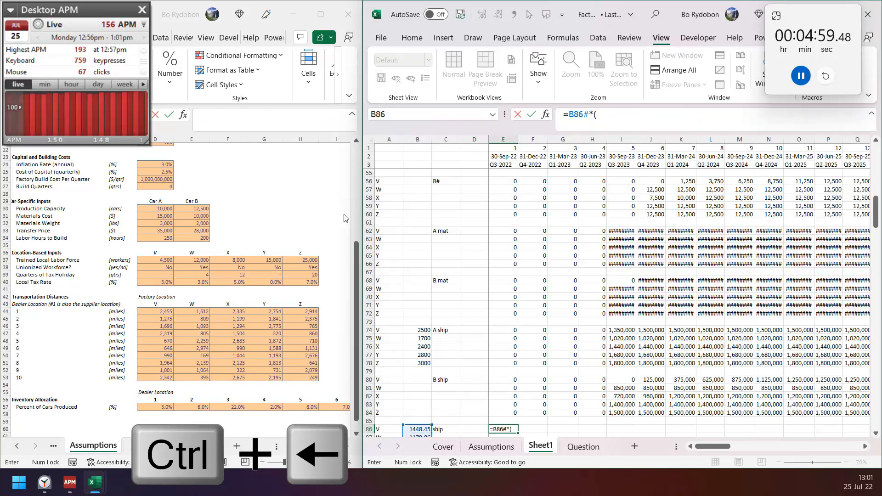
{"action": "scroll", "coordinate": [510, 276], "scroll_direction": "up", "scroll_amount": 7}
{"action": "left_click", "coordinate": [503, 280]}
{"action": "left_click", "coordinate": [505, 303]}
{"action": "type", "text": "#+"}
{"action": "left_click", "coordinate": [501, 354]}
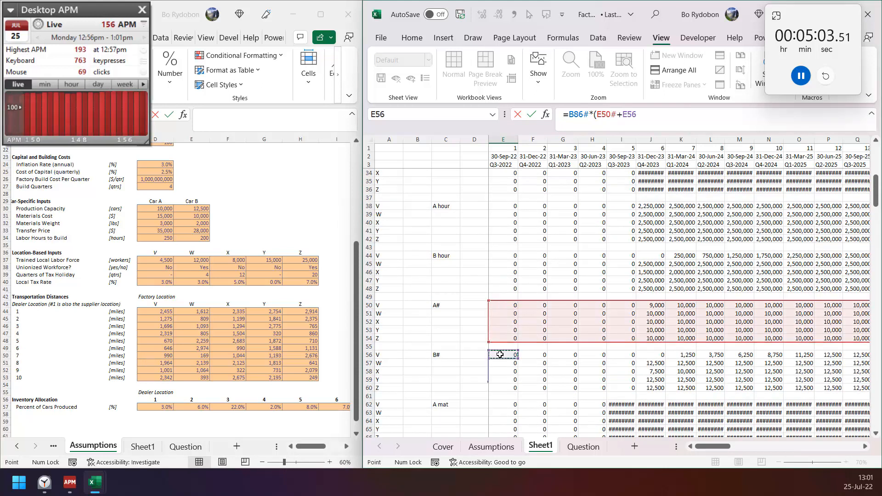
{"action": "type", "text": "#)*"}
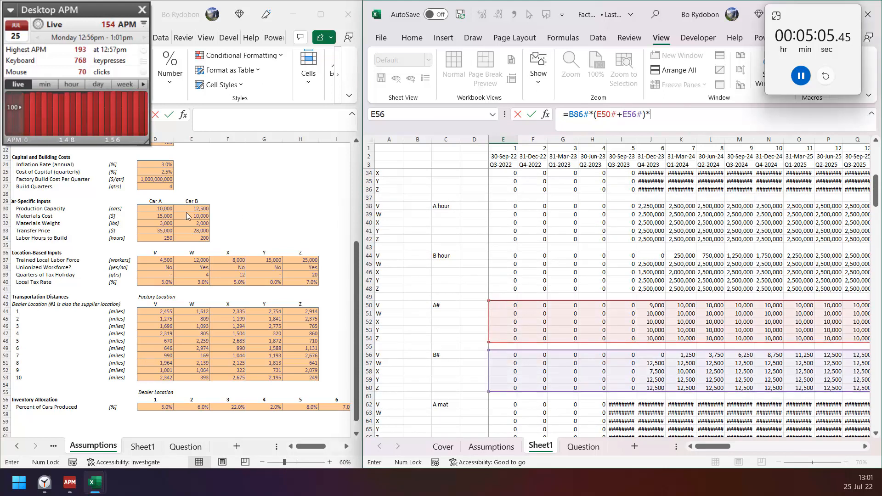
Complete the E86 formula with the finished car shipping cost Assumptions!D21 divided by 100.
{"action": "left_click", "coordinate": [237, 212]}
{"action": "scroll", "coordinate": [173, 210], "scroll_direction": "up", "scroll_amount": 3}
{"action": "left_click", "coordinate": [168, 208]}
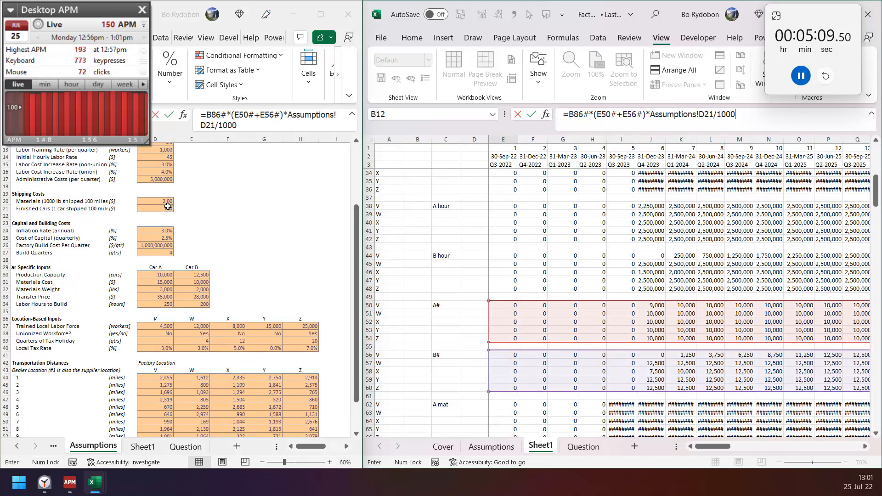
{"action": "type", "text": "/1000"}
{"action": "key", "text": "BackSpace"}
{"action": "key", "text": "Return"}
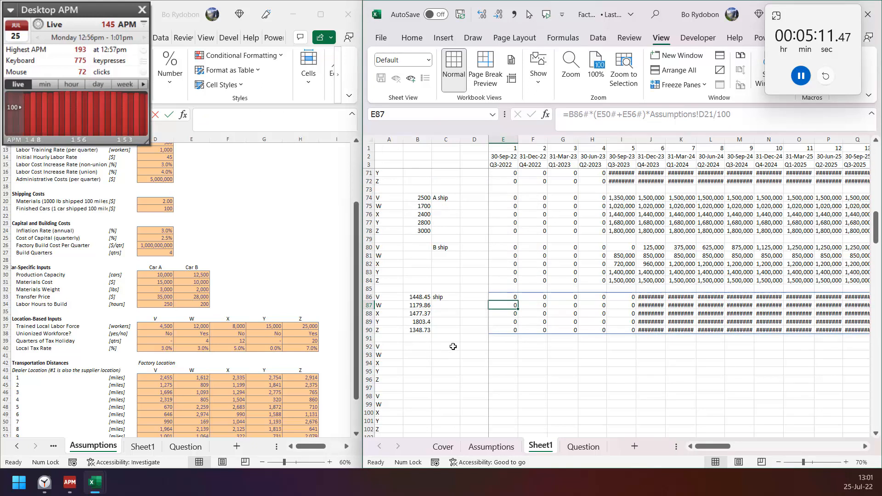
Label C92 "Pro cos" and start the E92 production cost formula with the labor costs E32#.
{"action": "left_click", "coordinate": [453, 346]}
{"action": "type", "text": "Pro"}
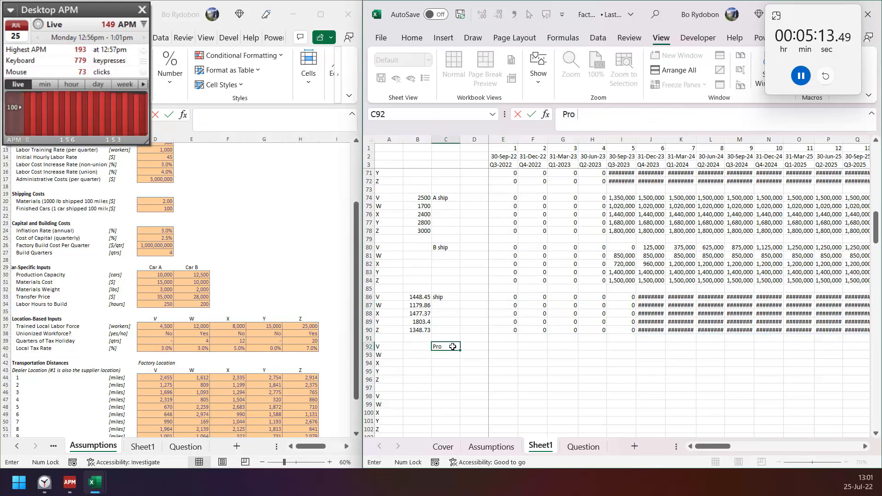
{"action": "key", "text": "Tab"}
{"action": "key", "text": "Tab"}
{"action": "type", "text": "="}
{"action": "scroll", "coordinate": [509, 285], "scroll_direction": "up", "scroll_amount": 20}
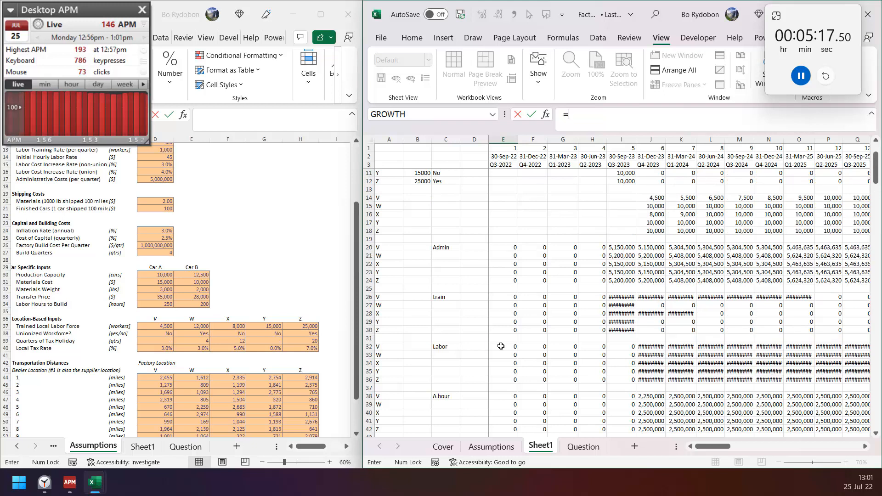
{"action": "left_click", "coordinate": [501, 347]}
{"action": "type", "text": "+"}
Complete the E92 formula by adding the A and B materials costs E62# and E68# and materials shipping E74# and E80#.
{"action": "scroll", "coordinate": [491, 358], "scroll_direction": "down", "scroll_amount": 11}
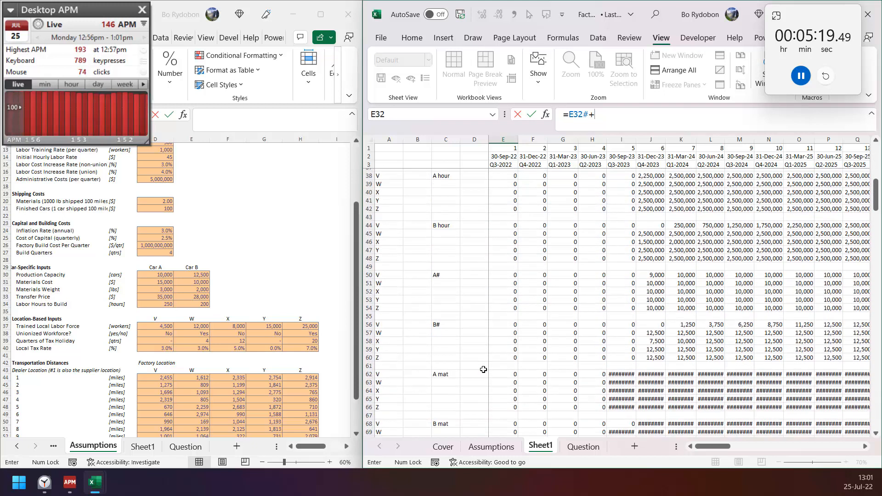
{"action": "left_click", "coordinate": [503, 322]}
{"action": "type", "text": "#+"}
{"action": "left_click", "coordinate": [511, 374]}
{"action": "type", "text": "#+"}
{"action": "left_click", "coordinate": [503, 420]}
{"action": "type", "text": "#+"}
{"action": "scroll", "coordinate": [519, 397], "scroll_direction": "down", "scroll_amount": 4}
{"action": "left_click", "coordinate": [508, 371]}
{"action": "type", "text": "#+E80#"}
{"action": "key", "text": "Return"}
Label C98 "Sales" and start the E98 formula with (E50# multiplied by the car A transfer price Assumptions!D33.
{"action": "left_click", "coordinate": [447, 372]}
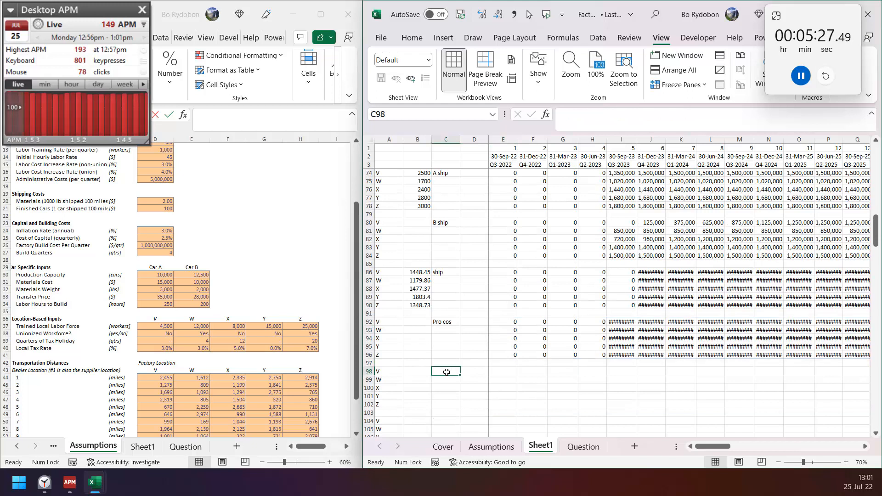
{"action": "type", "text": "Sales"}
{"action": "key", "text": "Tab"}
{"action": "key", "text": "Tab"}
{"action": "type", "text": "="}
{"action": "scroll", "coordinate": [611, 304], "scroll_direction": "up", "scroll_amount": 12}
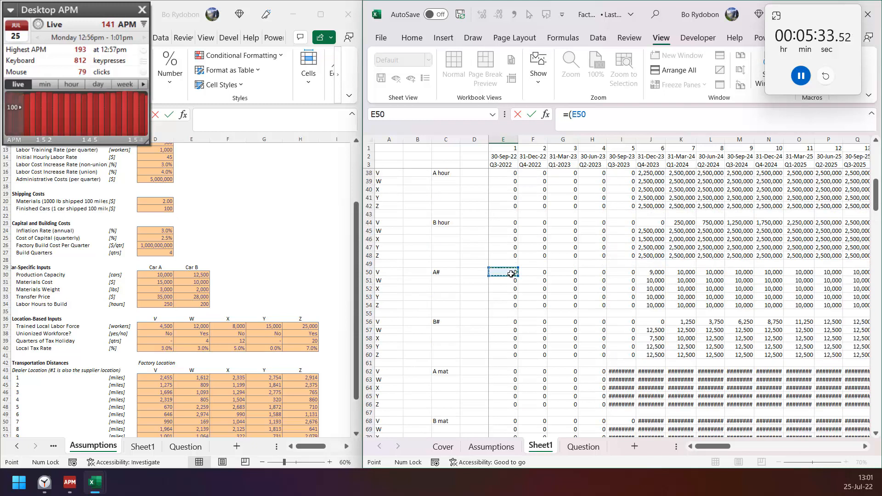
{"action": "left_click", "coordinate": [511, 274]}
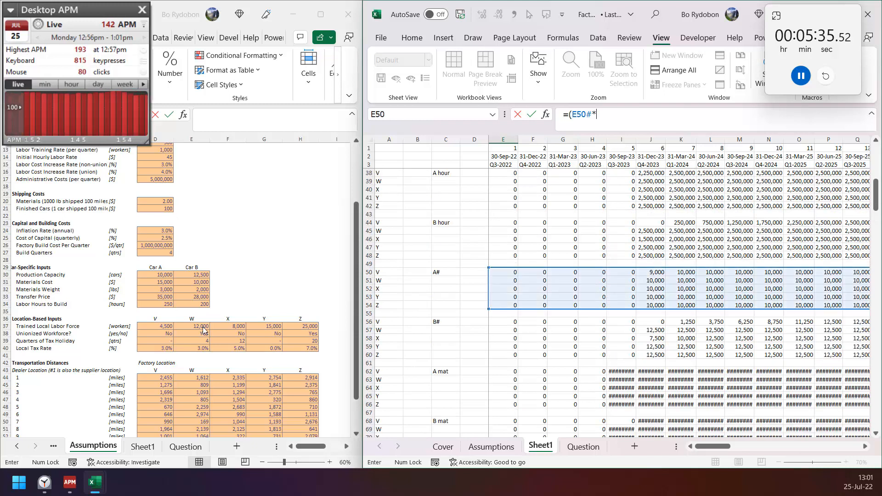
{"action": "left_click", "coordinate": [164, 297]}
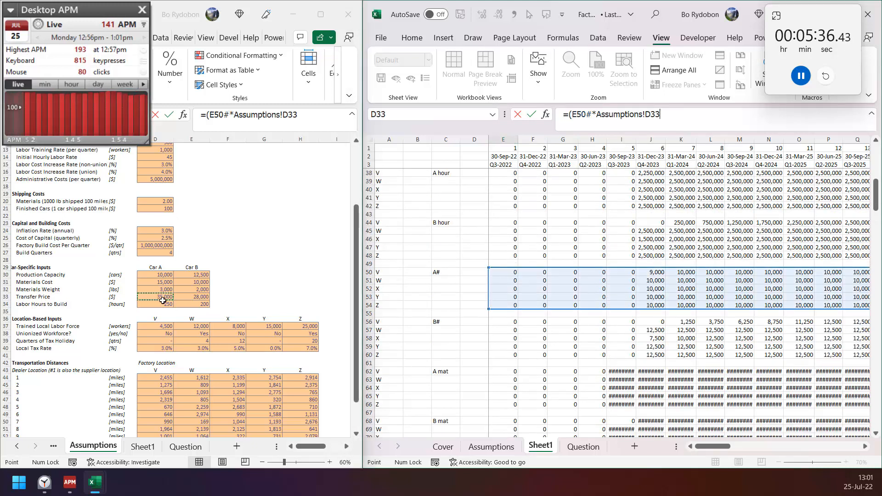
Complete the E98 formula with +Assumptions!E33*E56#)*E4# for car B sales and inflation.
{"action": "left_click", "coordinate": [191, 297]}
{"action": "type", "text": "*"}
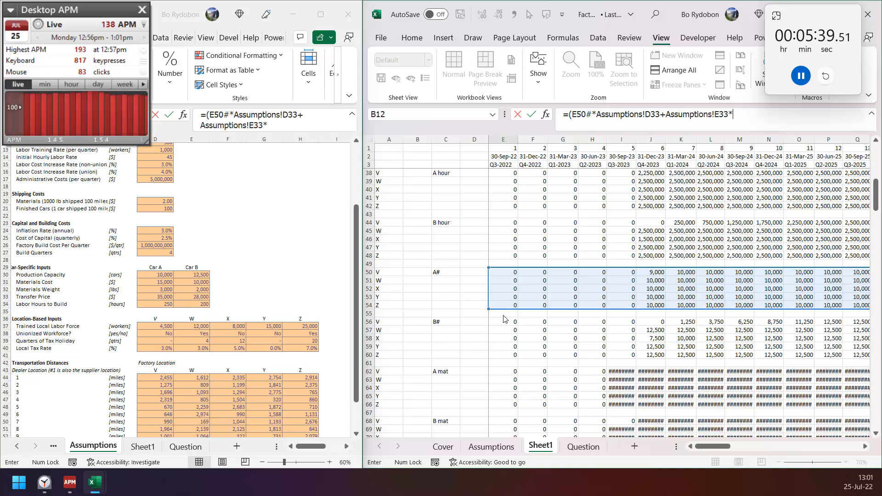
{"action": "left_click", "coordinate": [504, 322]}
{"action": "type", "text": ")*E3"}
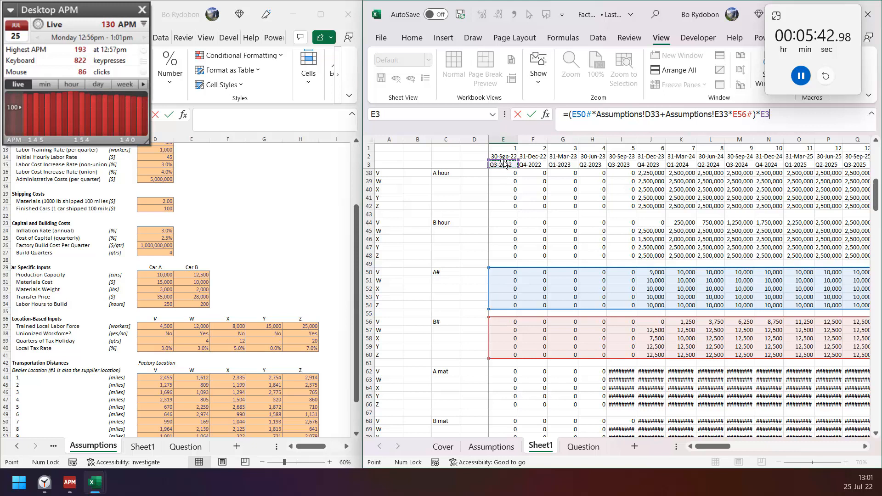
{"action": "key", "text": "Return"}
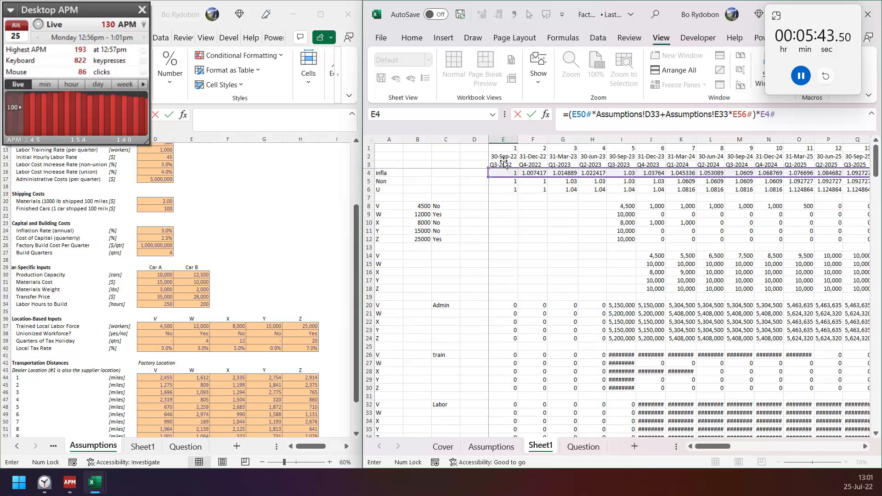
Label the location block below Sales "EBITDA" in C104.
{"action": "key", "text": "Down"}
{"action": "key", "text": "Down"}
{"action": "key", "text": "Down"}
{"action": "key", "text": "Down"}
{"action": "key", "text": "Left"}
{"action": "key", "text": "Left"}
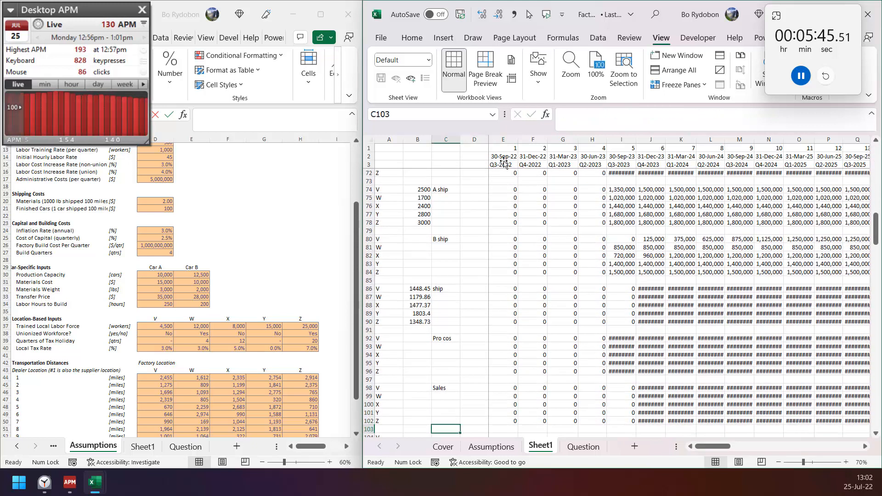
{"action": "key", "text": "Down"}
{"action": "type", "text": "E"}
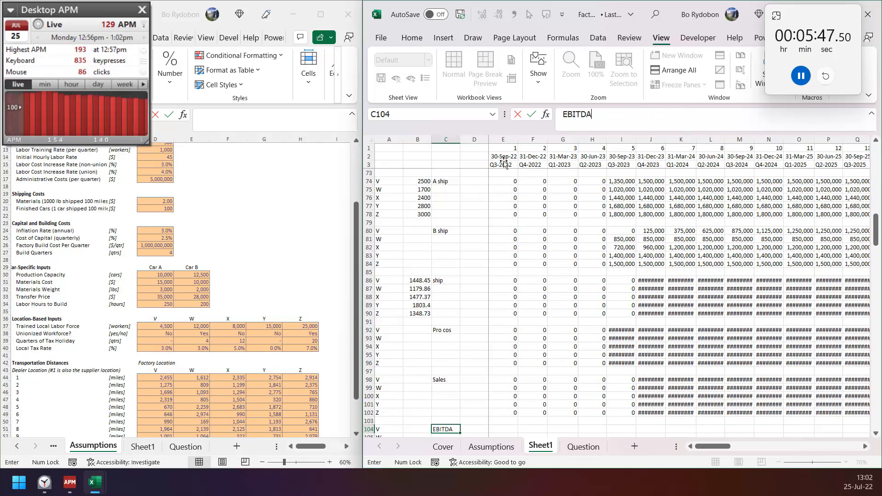
In E104, start the EBITDA formula as sales E98# minus production costs E92# minus finished car shipping E86#.
{"action": "key", "text": "Tab"}
{"action": "key", "text": "Tab"}
{"action": "type", "text": "="}
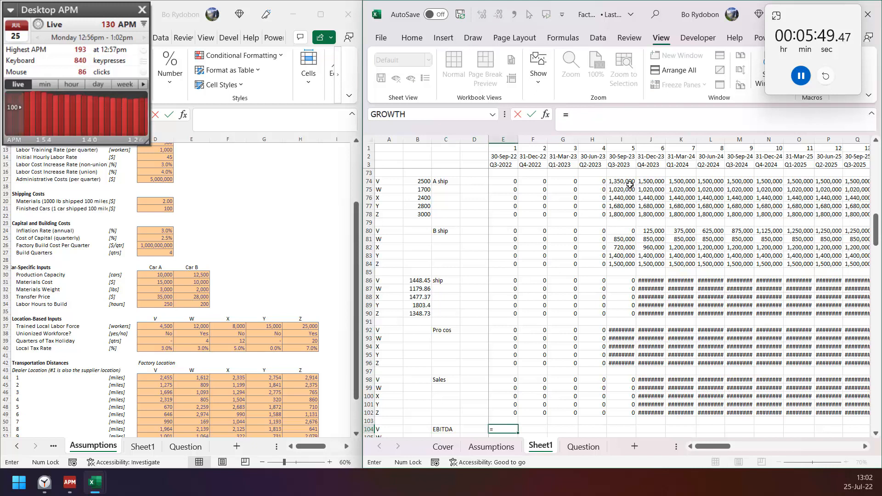
{"action": "left_click", "coordinate": [516, 376]}
{"action": "type", "text": "#-"}
{"action": "left_click", "coordinate": [512, 330]}
{"action": "type", "text": "#-"}
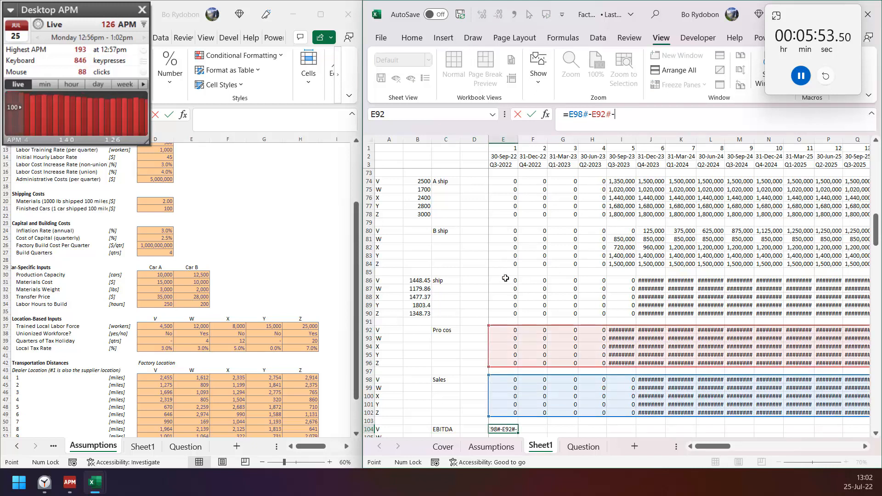
{"action": "left_click", "coordinate": [506, 278]}
{"action": "type", "text": "#"}
Complete the E104 formula by subtracting admin E20# and training E26#, and autofit the width of column L.
{"action": "scroll", "coordinate": [502, 270], "scroll_direction": "up", "scroll_amount": 17}
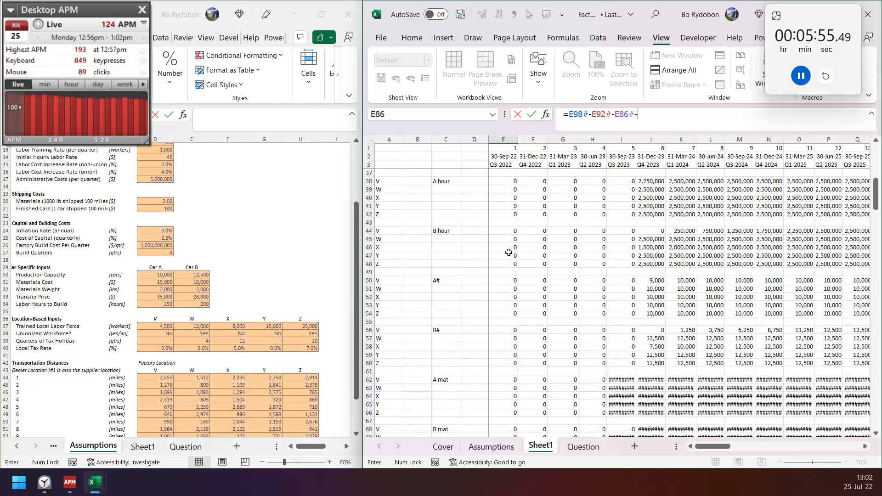
{"action": "scroll", "coordinate": [513, 267], "scroll_direction": "up", "scroll_amount": 5}
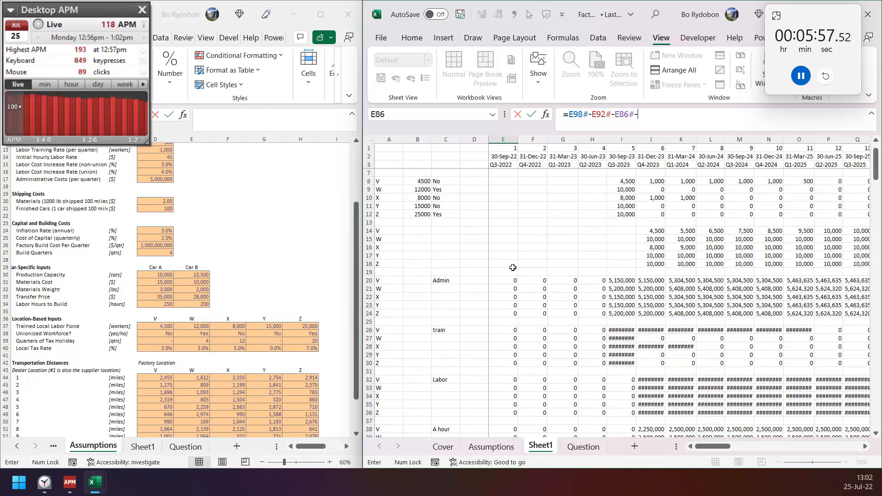
{"action": "left_click", "coordinate": [508, 280]}
{"action": "type", "text": "#-"}
{"action": "left_click", "coordinate": [501, 328]}
{"action": "type", "text": "#-E26#"}
{"action": "key", "text": "Return"}
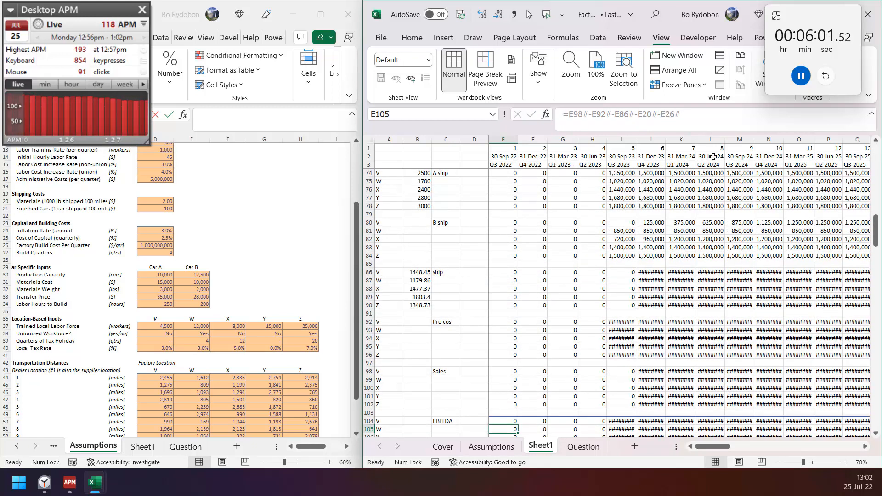
{"action": "double_click", "coordinate": [725, 140]}
In B110, transpose the tax holiday quarters and local tax rates from Assumptions!D39:H40.
{"action": "scroll", "coordinate": [643, 291], "scroll_direction": "down", "scroll_amount": 7}
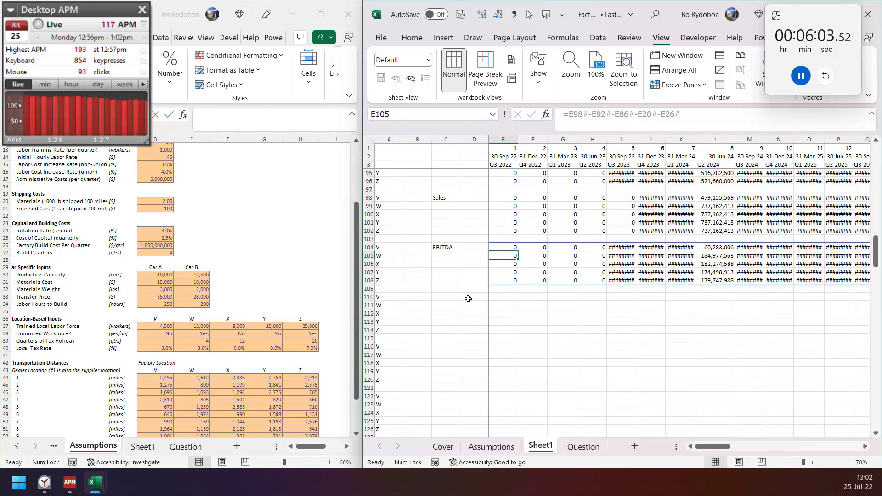
{"action": "left_click", "coordinate": [452, 298]}
{"action": "key", "text": "Left"}
{"action": "type", "text": "=tra"}
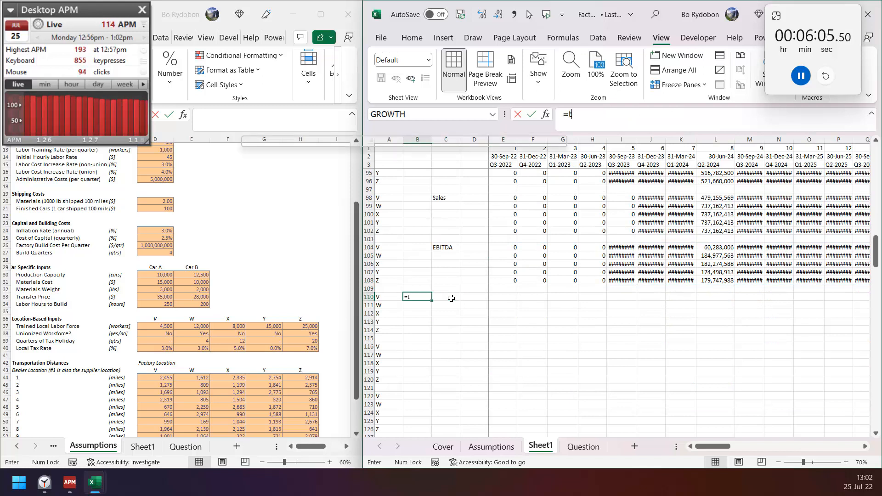
{"action": "key", "text": "Tab"}
{"action": "left_click", "coordinate": [160, 341]}
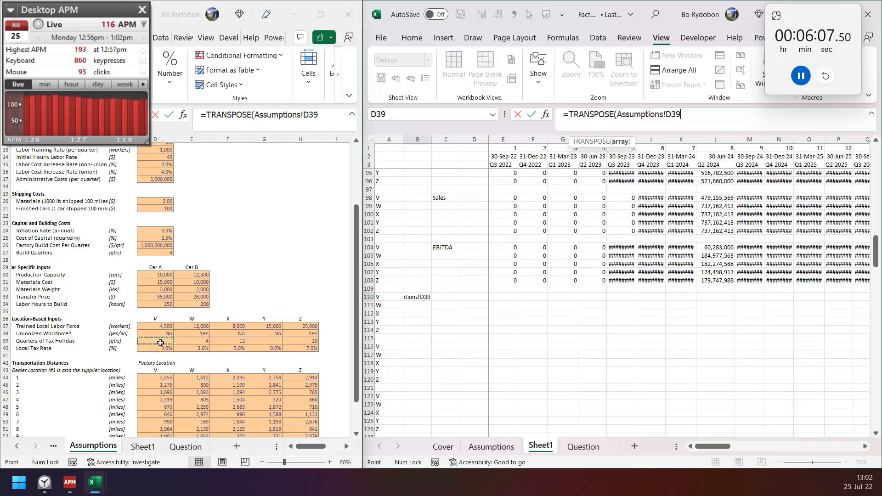
{"action": "key", "text": "ctrl+shift+Right"}
{"action": "key", "text": "shift+Down"}
{"action": "key", "text": "Return"}
In E110, start the local tax formula as EBITDA E104# multiplied by the tax rates C110:C114.
{"action": "key", "text": "Right"}
{"action": "key", "text": "Right"}
{"action": "key", "text": "Up"}
{"action": "key", "text": "Right"}
{"action": "type", "text": "="}
{"action": "key", "text": "ctrl+Up"}
{"action": "key", "text": "ctrl+Up"}
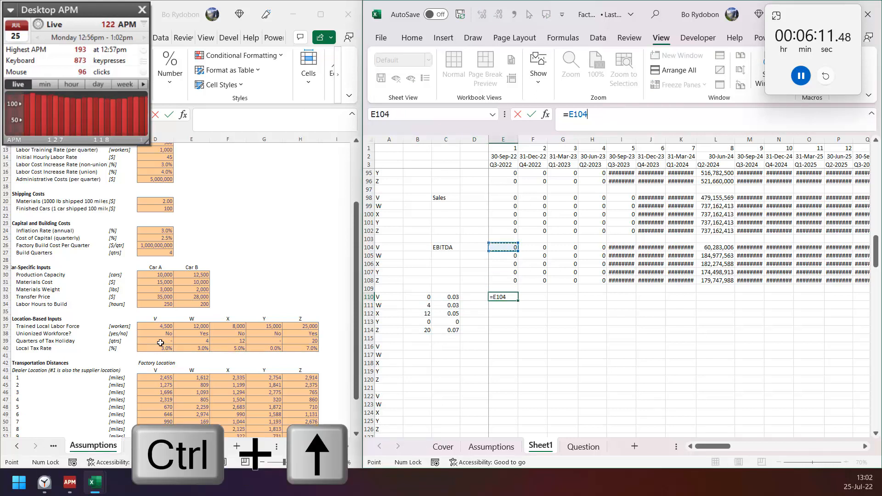
{"action": "type", "text": "#*"}
{"action": "key", "text": "Left"}
{"action": "key", "text": "Left"}
{"action": "key", "text": "ctrl+shift+Down"}
{"action": "type", "text": "*"}
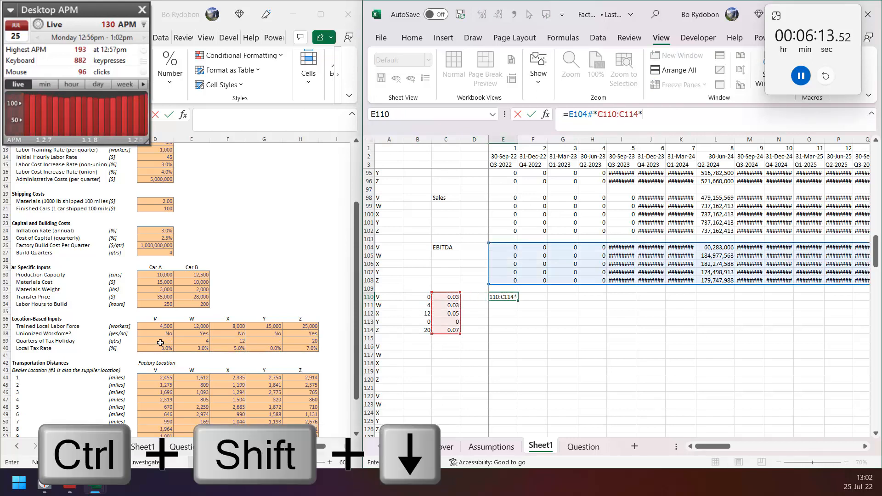
Complete the E110 formula with the condition that quarter E1# exceeds tax holiday B110:B114 plus build quarters Assumptions!D27.
{"action": "type", "text": "(e1#"}
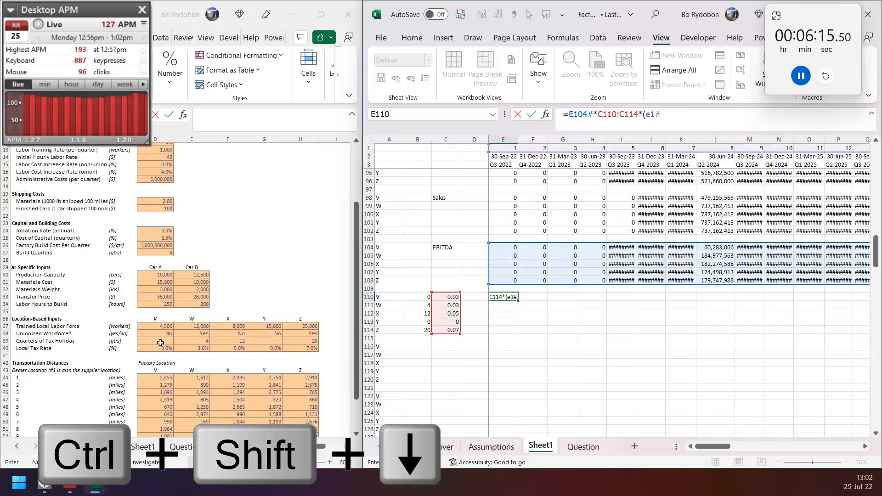
{"action": "type", "text": ">"}
{"action": "key", "text": "ctrl+Left"}
{"action": "key", "text": "ctrl+Left"}
{"action": "key", "text": "ctrl+shift+Down"}
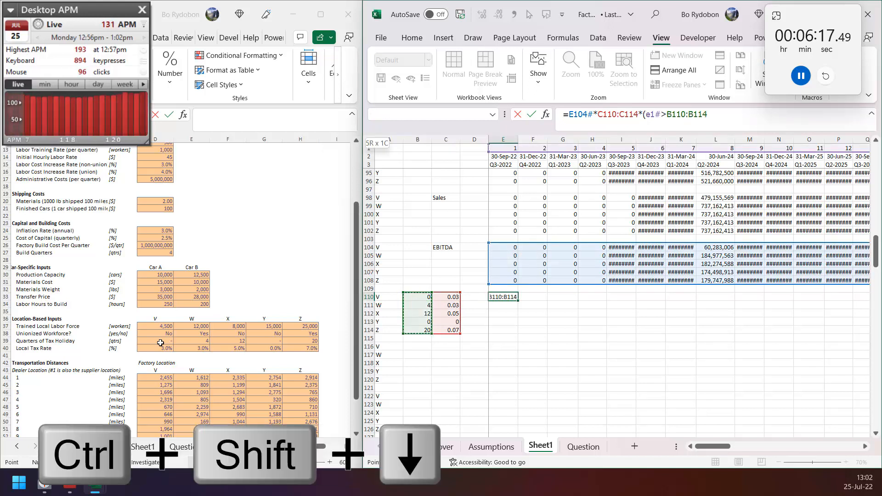
{"action": "left_click", "coordinate": [157, 252]}
{"action": "key", "text": "Return"}
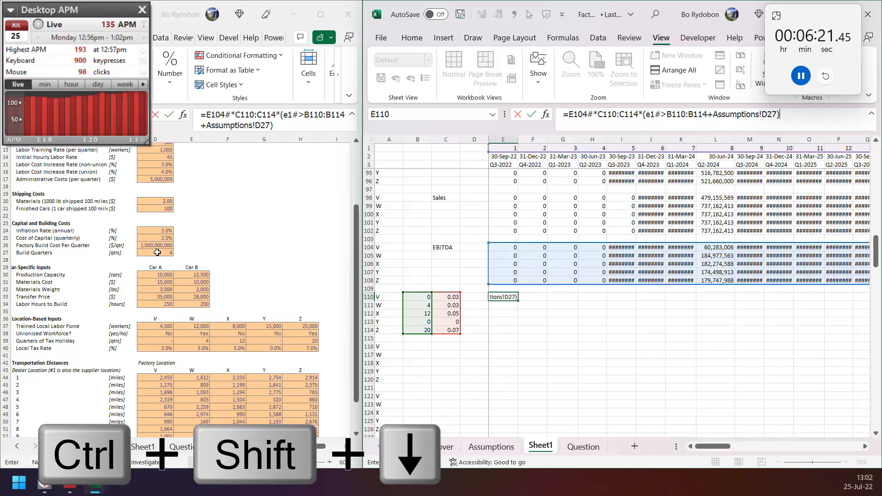
In E115, generate the factory build costs with SEQUENCE, using Assumptions!D27 columns, start value Assumptions!D26 and step 0.
{"action": "key", "text": "Down"}
{"action": "type", "text": "=s"}
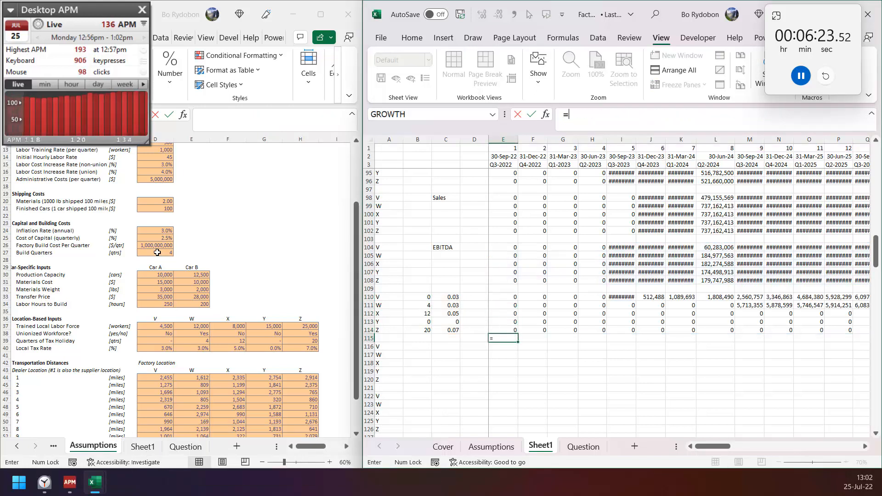
{"action": "key", "text": "Tab"}
{"action": "key", "text": "BackSpace"}
{"action": "key", "text": "BackSpace"}
{"action": "key", "text": "BackSpace"}
{"action": "key", "text": "BackSpace"}
{"action": "key", "text": "BackSpace"}
{"action": "type", "text": "q"}
{"action": "key", "text": "Tab"}
{"action": "type", "text": ","}
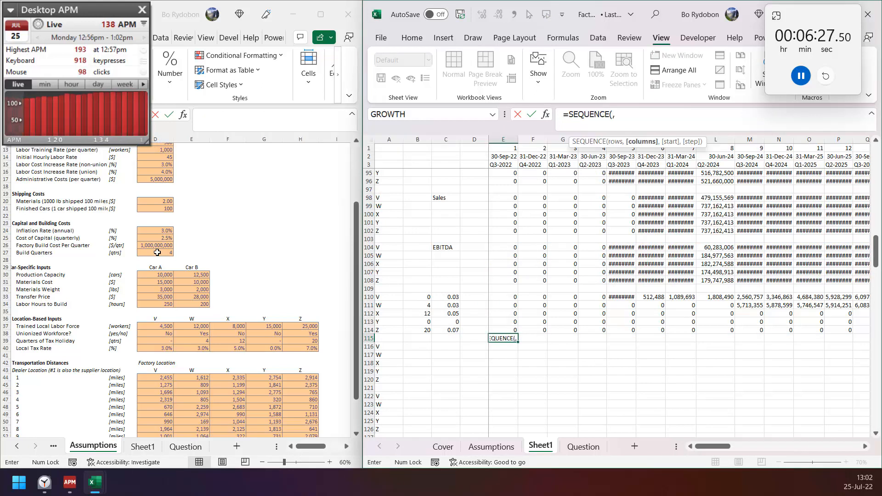
{"action": "left_click", "coordinate": [157, 252]}
{"action": "type", "text": ","}
{"action": "left_click", "coordinate": [169, 247]}
{"action": "type", "text": ",0)"}
{"action": "key", "text": "ctrl+Return"}
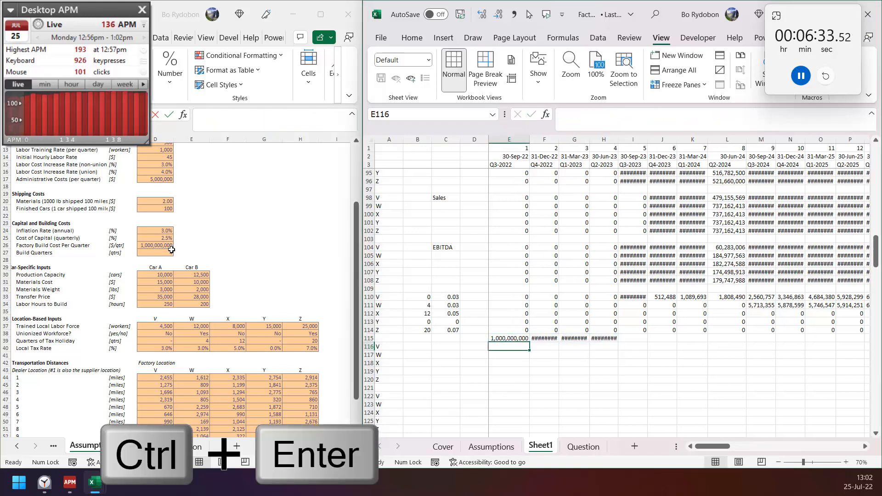
In E116, calculate net cash flows by location as E104#-E110#-E115:BL115.
{"action": "type", "text": "="}
{"action": "left_click", "coordinate": [501, 248]}
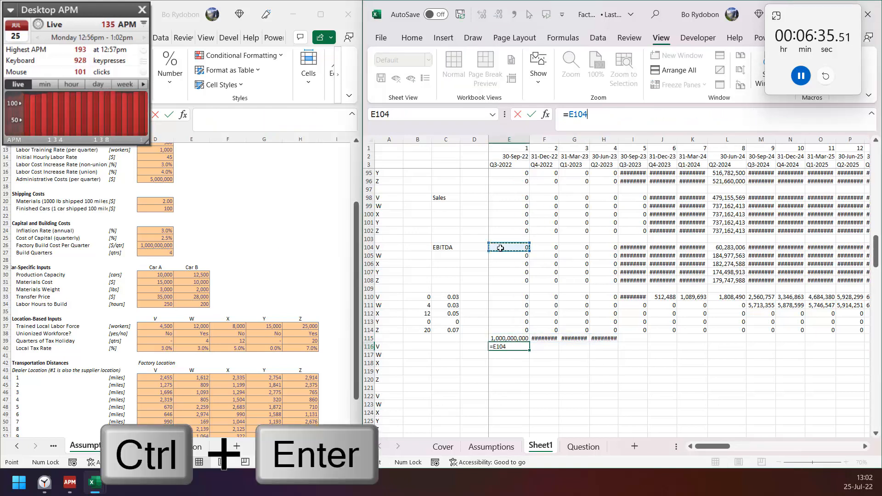
{"action": "type", "text": "#-"}
{"action": "left_click", "coordinate": [509, 296]}
{"action": "type", "text": "#"}
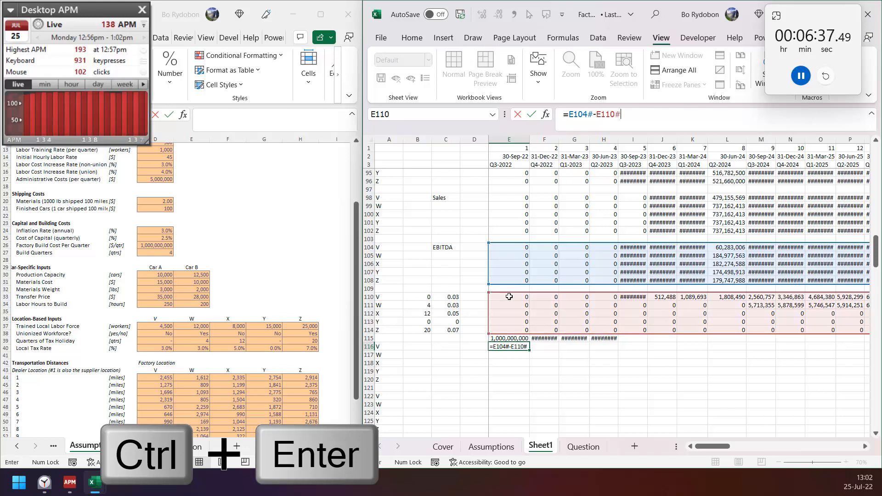
{"action": "type", "text": "-"}
{"action": "key", "text": "Up"}
{"action": "key", "text": "ctrl+shift+Right"}
{"action": "key", "text": "Return"}
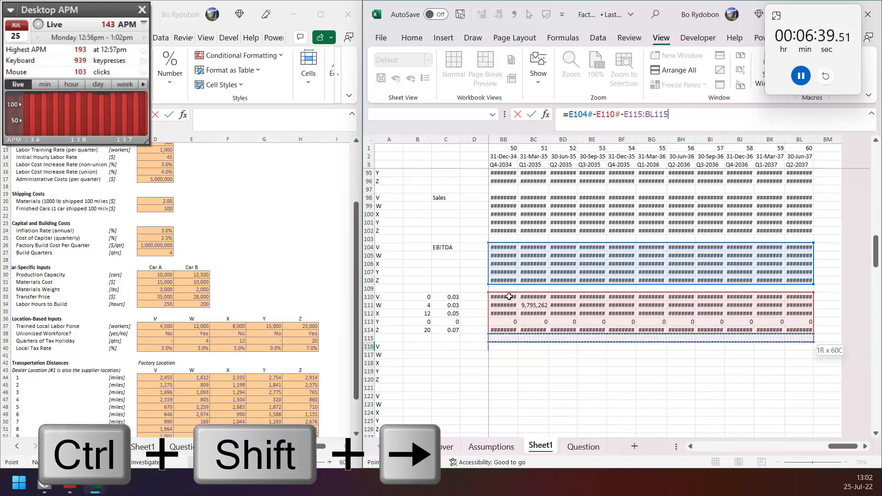
In D116, sum the location V cash flows I116:BL116 and fill the formula down through D120.
{"action": "key", "text": "Down"}
{"action": "key", "text": "Down"}
{"action": "key", "text": "Down"}
{"action": "key", "text": "Left"}
{"action": "key", "text": "Up"}
{"action": "key", "text": "Up"}
{"action": "key", "text": "Up"}
{"action": "key", "text": "Up"}
{"action": "type", "text": "=su"}
{"action": "key", "text": "Tab"}
{"action": "key", "text": "Right"}
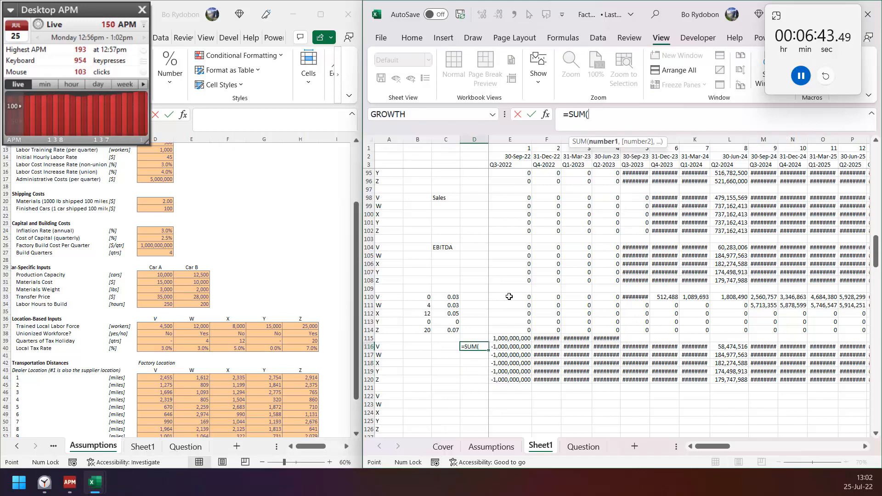
{"action": "key", "text": "Right"}
{"action": "key", "text": "Right"}
{"action": "key", "text": "Right"}
{"action": "key", "text": "Right"}
{"action": "key", "text": "ctrl+shift+Right"}
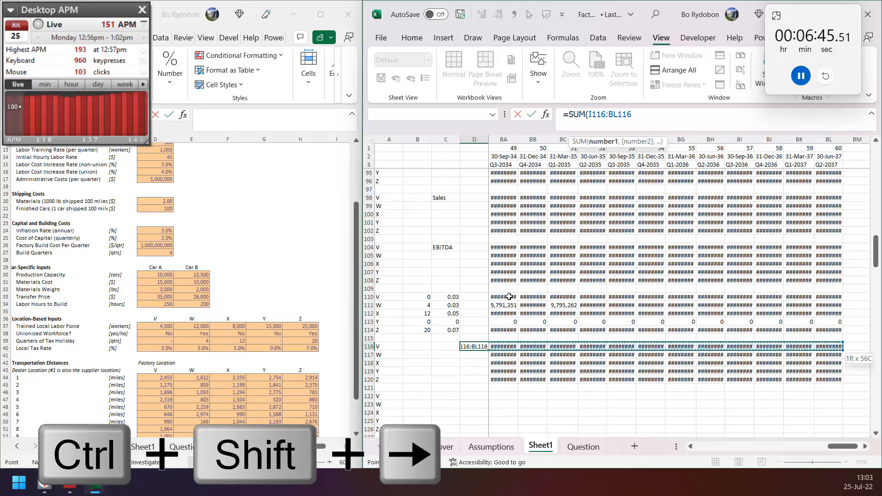
{"action": "key", "text": "ctrl+Return"}
{"action": "key", "text": "ctrl+d"}
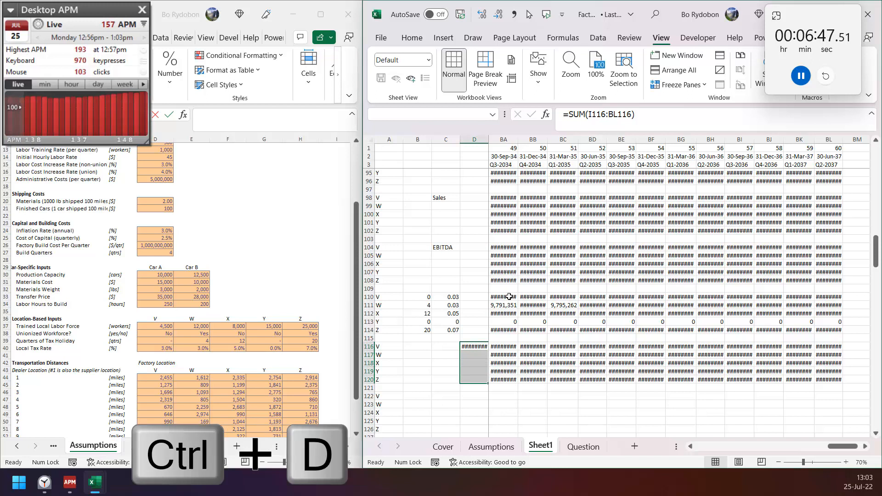
In C116, calculate the NPV of cash flows E116:BL116 at the quarterly cost of capital, fixed as Assumptions!$D$25.
{"action": "key", "text": "Left"}
{"action": "type", "text": "=npv"}
{"action": "key", "text": "Tab"}
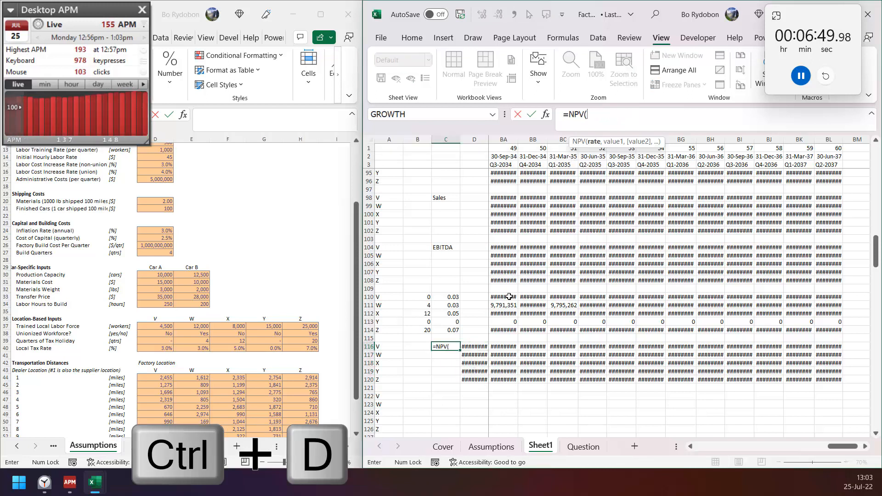
{"action": "left_click", "coordinate": [165, 238]}
{"action": "key", "text": "F4"}
{"action": "type", "text": ","}
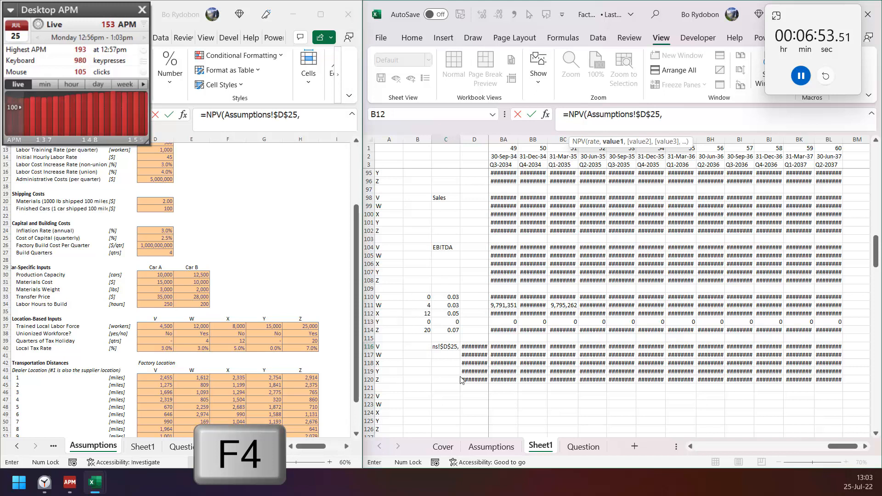
{"action": "left_click", "coordinate": [468, 347]}
{"action": "key", "text": "Right"}
{"action": "key", "text": "ctrl+shift+Right"}
{"action": "key", "text": "ctrl+Return"}
Fill the NPV formula down through C120 and autofit the widths of columns C and D.
{"action": "key", "text": "shift+Down"}
{"action": "key", "text": "shift+Down"}
{"action": "key", "text": "shift+Down"}
{"action": "key", "text": "shift+Down"}
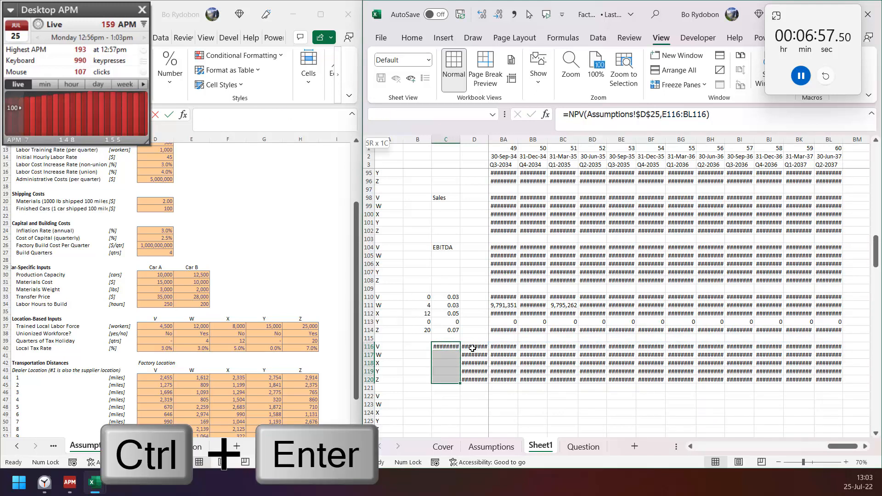
{"action": "key", "text": "ctrl+d"}
{"action": "key", "text": "shift+Right"}
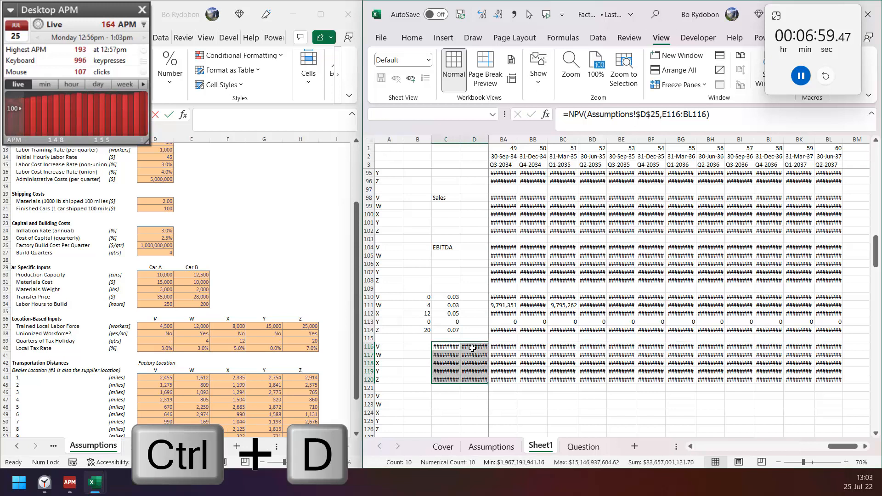
{"action": "key", "text": "alt+h"}
{"action": "key", "text": "o"}
{"action": "key", "text": "i"}
In J122, sum the four quarters of location V EBITDA in J104:M104.
{"action": "key", "text": "Right"}
{"action": "key", "text": "Down"}
{"action": "key", "text": "Down"}
{"action": "key", "text": "Right"}
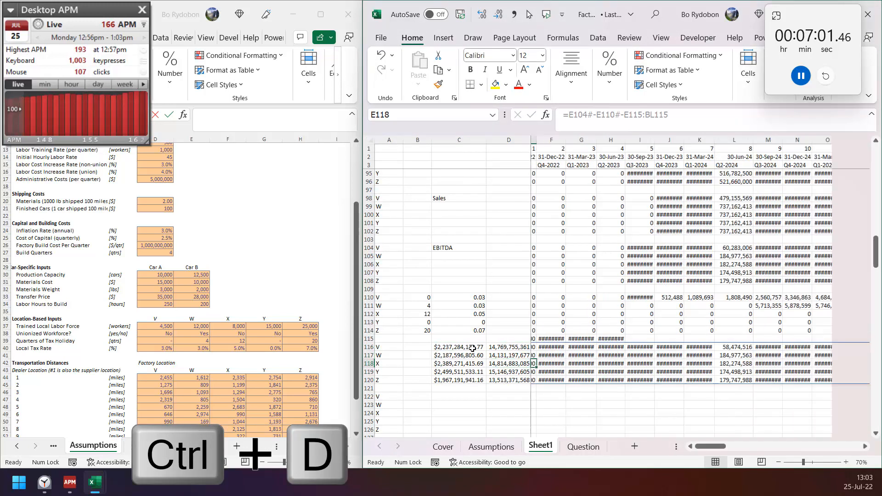
{"action": "key", "text": "Down"}
{"action": "key", "text": "Down"}
{"action": "key", "text": "Down"}
{"action": "key", "text": "Right"}
{"action": "key", "text": "Right"}
{"action": "key", "text": "Right"}
{"action": "key", "text": "Down"}
{"action": "key", "text": "Right"}
{"action": "key", "text": "Right"}
{"action": "key", "text": "Right"}
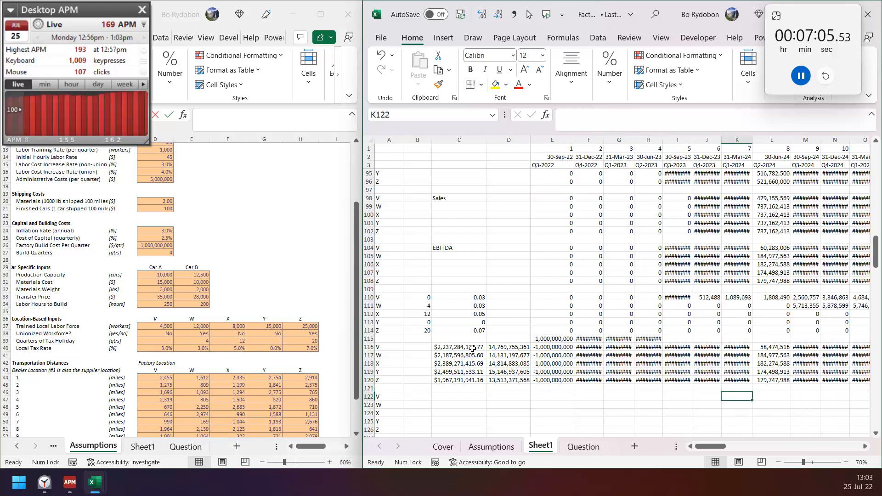
{"action": "key", "text": "Left"}
{"action": "type", "text": "=sum"}
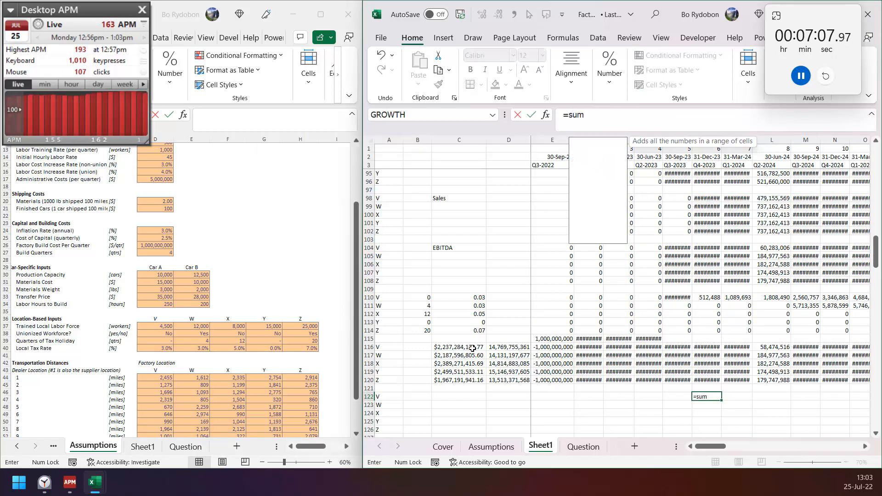
{"action": "key", "text": "Tab"}
{"action": "left_click", "coordinate": [715, 249]}
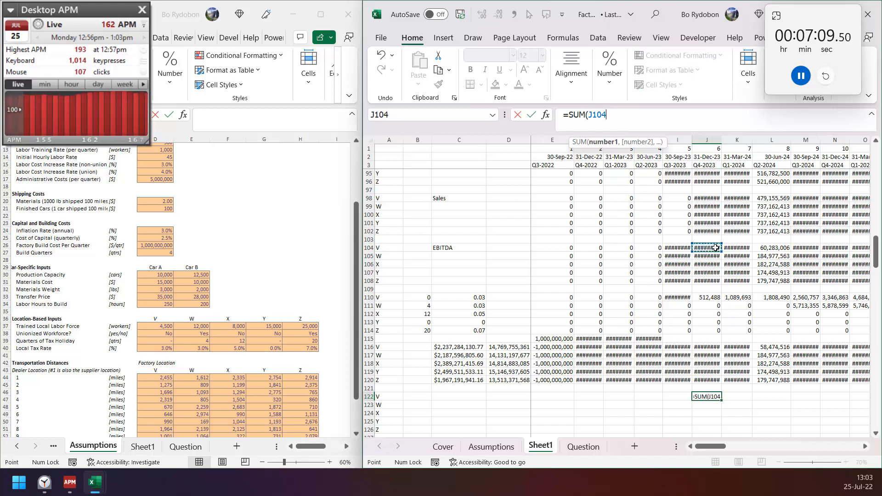
{"action": "key", "text": "shift+Right"}
{"action": "key", "text": "shift+Right"}
{"action": "key", "text": "shift+Right"}
{"action": "key", "text": "ctrl+Return"}
Fill the 12-month forward EBITDA sum down through J126 for all locations.
{"action": "key", "text": "shift+Down"}
{"action": "key", "text": "shift+Down"}
{"action": "key", "text": "shift+Down"}
{"action": "key", "text": "shift+Down"}
{"action": "key", "text": "ctrl+d"}
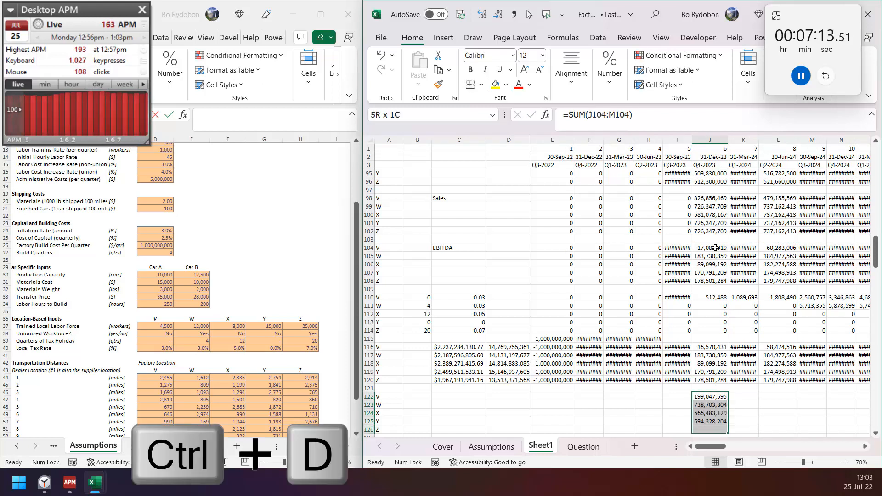
In D8, total the forecast period with SUM(E8:BL8) and fill the formula down column D through D115.
{"action": "left_click", "coordinate": [509, 308]}
{"action": "key", "text": "ctrl+Up"}
{"action": "key", "text": "Down"}
{"action": "key", "text": "Down"}
{"action": "key", "text": "Down"}
{"action": "key", "text": "Down"}
{"action": "key", "text": "Down"}
{"action": "key", "text": "Down"}
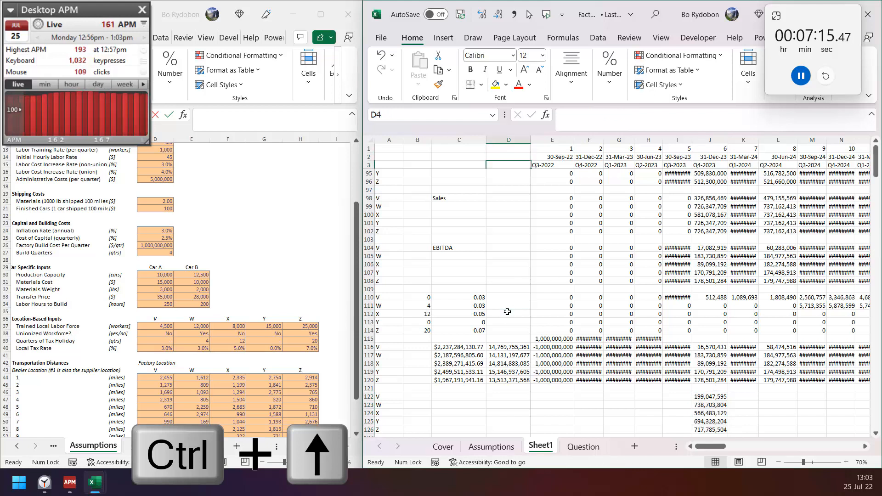
{"action": "key", "text": "Down"}
{"action": "type", "text": "=sum"}
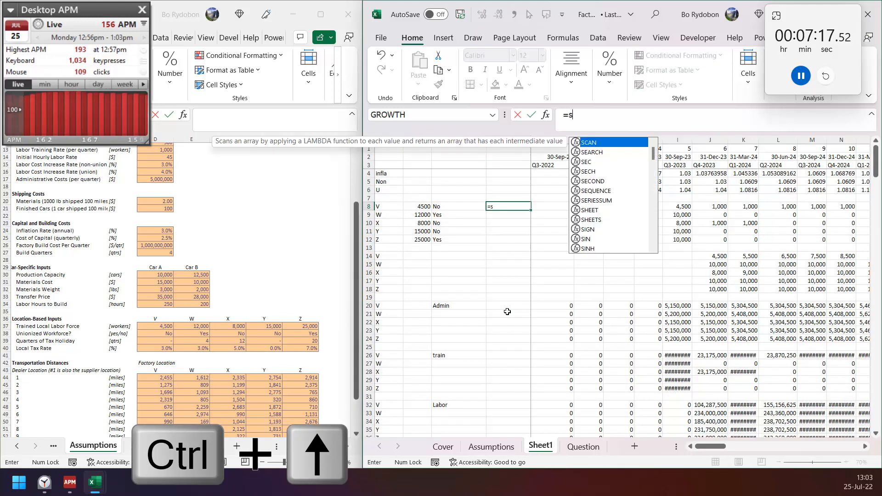
{"action": "key", "text": "Tab"}
{"action": "key", "text": "Right"}
{"action": "key", "text": "ctrl+shift+Right"}
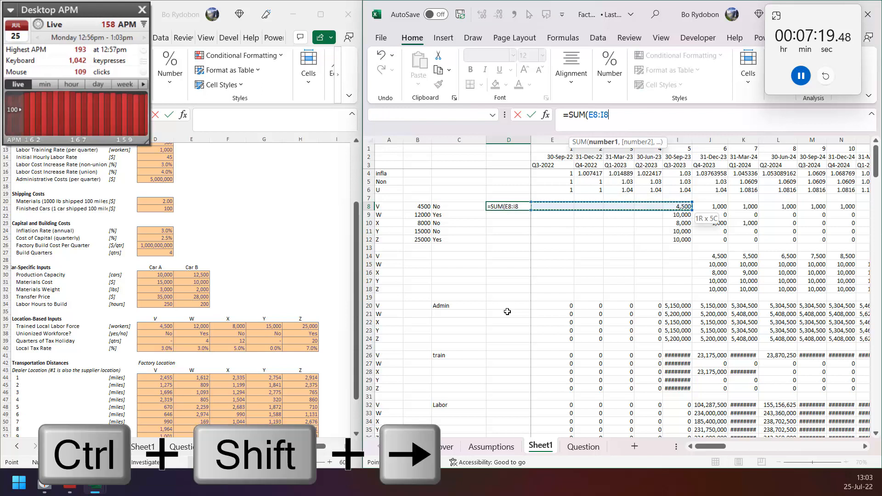
{"action": "key", "text": "ctrl+shift+Right"}
{"action": "key", "text": "ctrl+Return"}
{"action": "key", "text": "ctrl+shift+Down"}
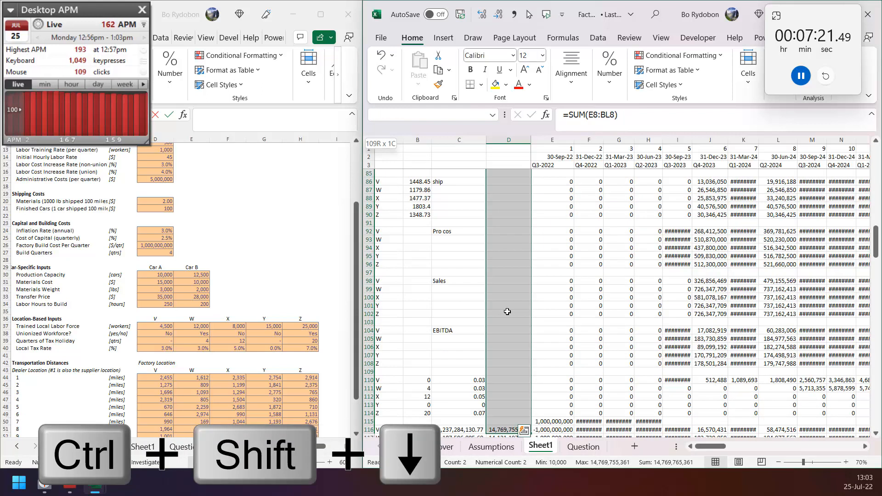
{"action": "key", "text": "ctrl+d"}
Show the Question sheet beside the calculations and go to the Q4-2023 inflation factor in J4 of Sheet1.
{"action": "left_click", "coordinate": [185, 447]}
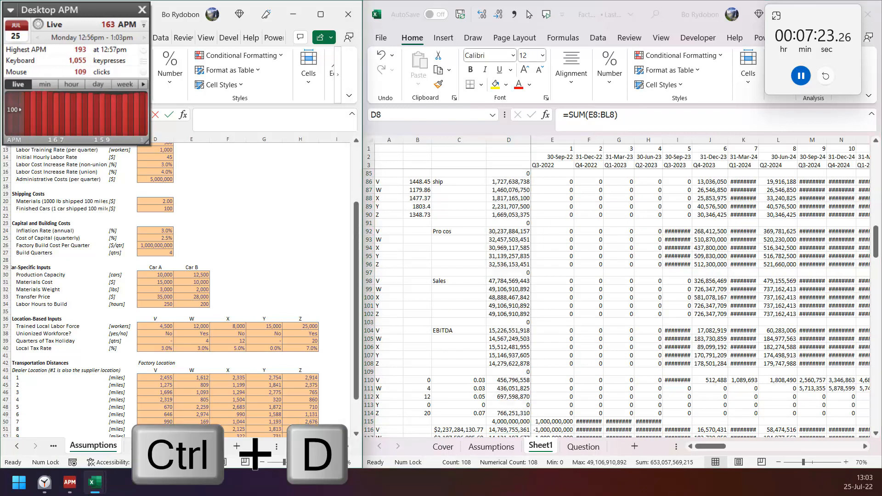
{"action": "left_click", "coordinate": [663, 168]}
{"action": "left_click", "coordinate": [596, 165]}
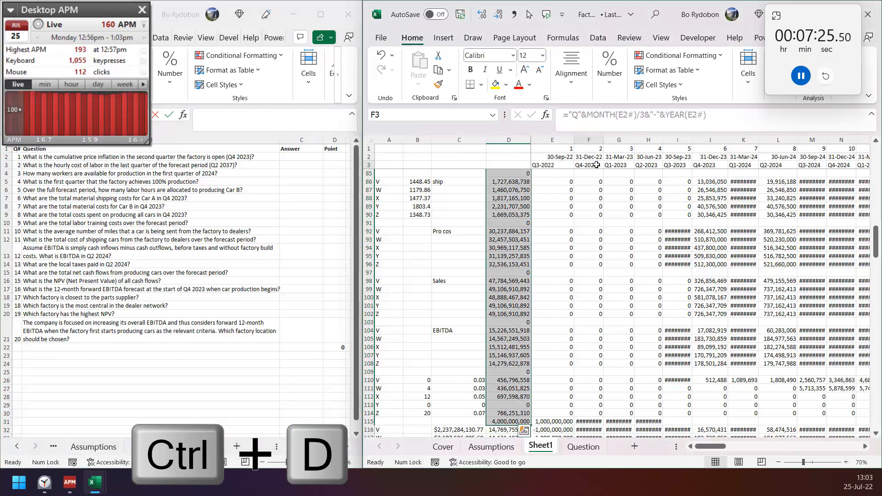
{"action": "key", "text": "Right"}
{"action": "key", "text": "Right"}
{"action": "key", "text": "Right"}
{"action": "key", "text": "Right"}
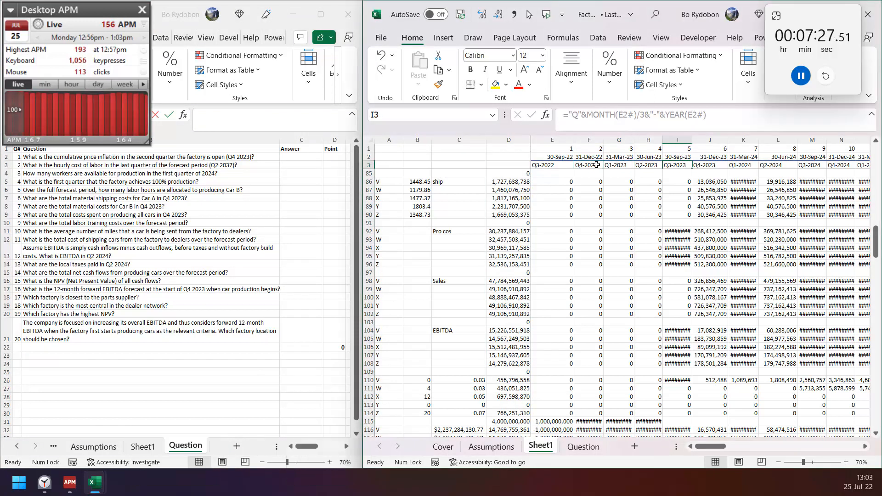
{"action": "key", "text": "Down"}
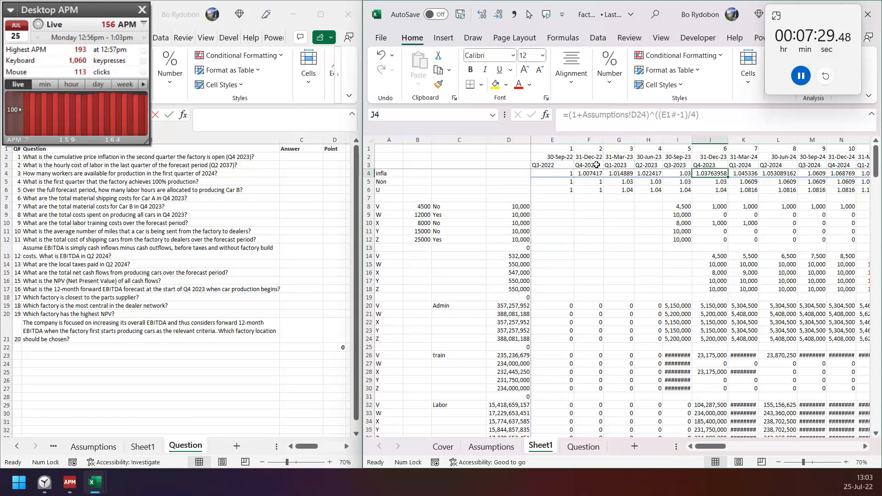
Answer question 1 in C2 of the Question sheet with the Q4-2023 inflation factor Sheet1!J4 minus 1.
{"action": "left_click", "coordinate": [302, 156]}
{"action": "left_click", "coordinate": [303, 157]}
{"action": "type", "text": "="}
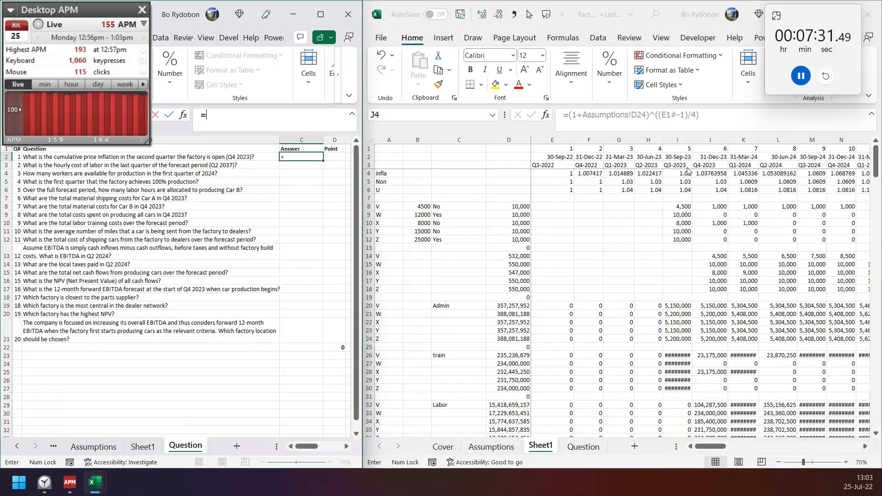
{"action": "left_click", "coordinate": [696, 174]}
{"action": "type", "text": "-1"}
{"action": "key", "text": "Return"}
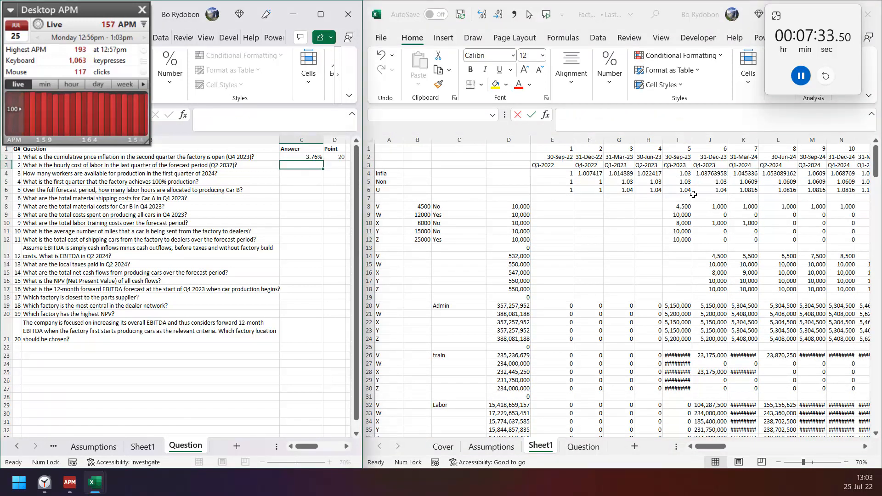
Answer question 2 in C3 with the last quarter's non-union factor times the initial hourly labor rate, =Sheet1!BL5*Assumptions!D14.
{"action": "type", "text": "="}
{"action": "left_click", "coordinate": [678, 182]}
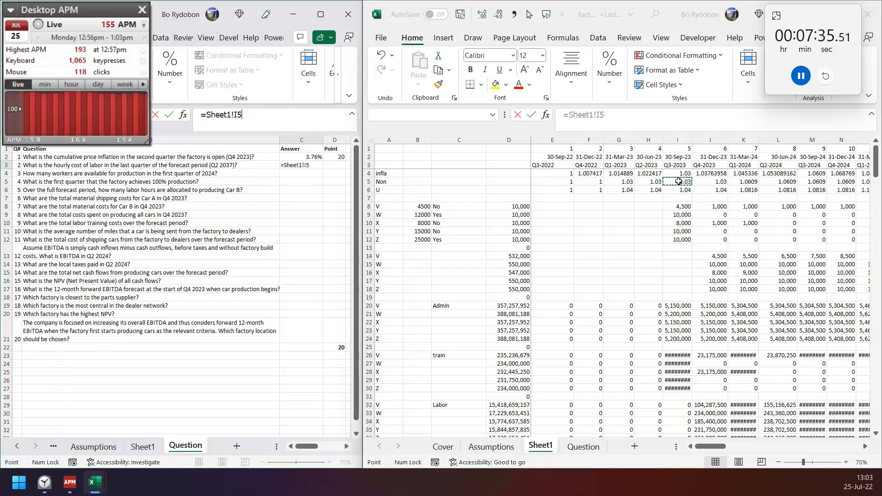
{"action": "key", "text": "ctrl+Right"}
{"action": "type", "text": "*"}
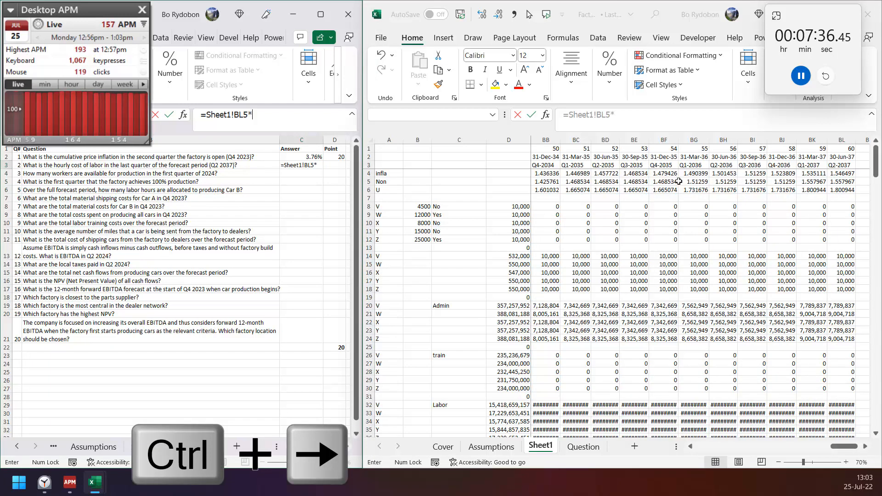
{"action": "left_click", "coordinate": [505, 448]}
{"action": "left_click", "coordinate": [523, 246]}
{"action": "key", "text": "Return"}
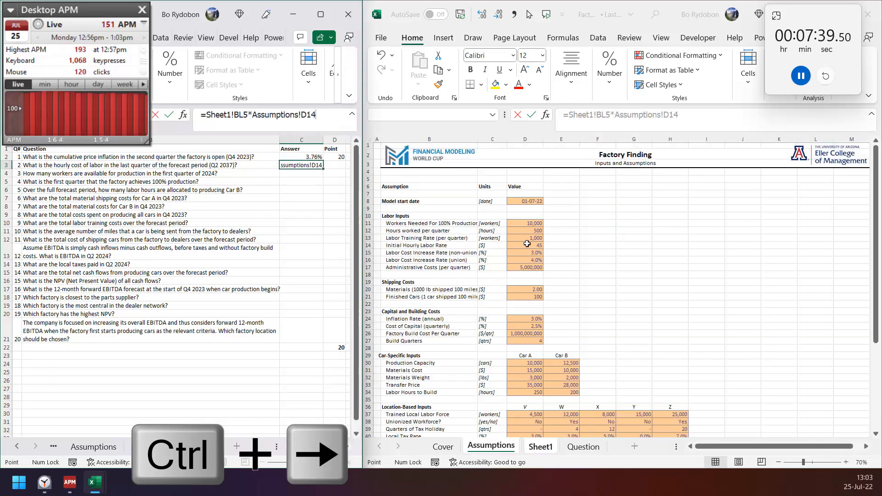
Answer question 3 in C4 by linking to factory V's Q1-2024 available workers, =Sheet1!K14.
{"action": "type", "text": "="}
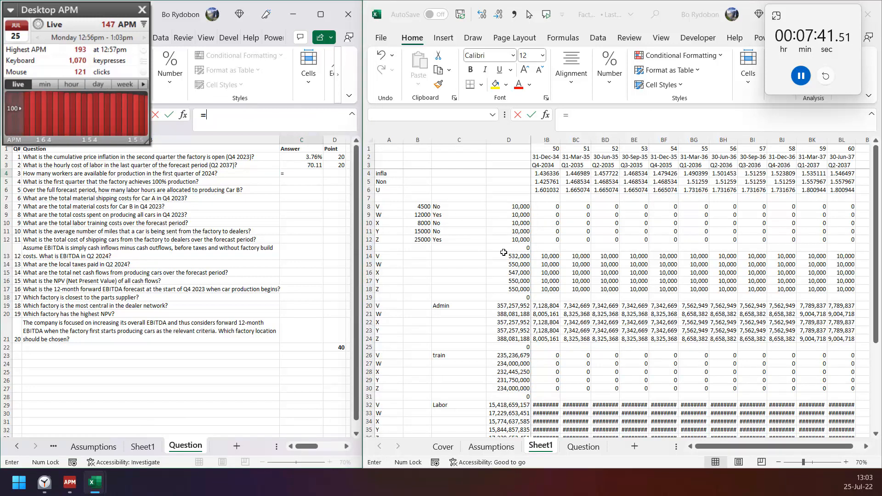
{"action": "left_click", "coordinate": [497, 255]}
{"action": "key", "text": "Right"}
{"action": "key", "text": "Right"}
{"action": "key", "text": "Right"}
{"action": "key", "text": "Right"}
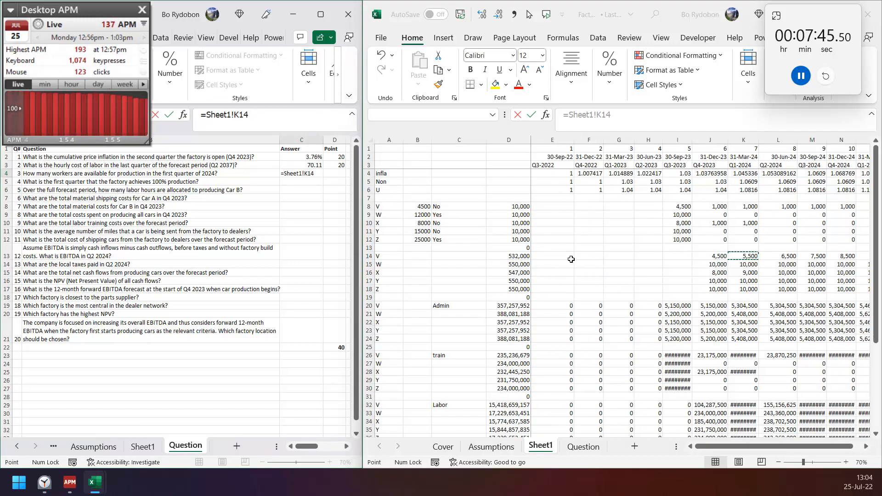
{"action": "key", "text": "Return"}
Answer question 4 in C5 by linking to the header of the first quarter with 10,000 workers at factory V, =Sheet1!P3.
{"action": "type", "text": "="}
{"action": "left_click", "coordinate": [581, 261]}
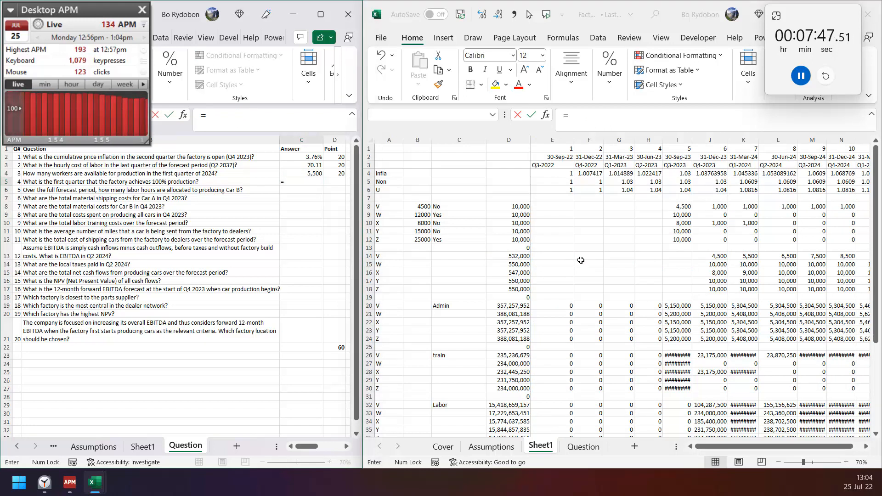
{"action": "left_click", "coordinate": [581, 260]}
{"action": "key", "text": "Up"}
{"action": "key", "text": "Right"}
{"action": "key", "text": "Right"}
{"action": "key", "text": "Right"}
{"action": "key", "text": "Right"}
{"action": "key", "text": "Right"}
{"action": "key", "text": "Right"}
{"action": "key", "text": "Right"}
{"action": "key", "text": "Right"}
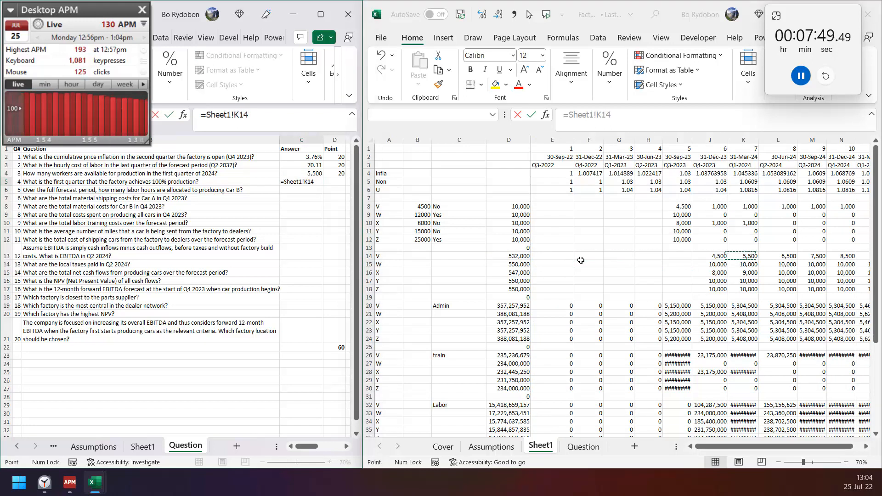
{"action": "key", "text": "Right"}
{"action": "key", "text": "Right"}
{"action": "key", "text": "Right"}
{"action": "key", "text": "Right"}
{"action": "key", "text": "Right"}
{"action": "key", "text": "Left"}
{"action": "key", "text": "Left"}
{"action": "key", "text": "Left"}
{"action": "key", "text": "Up"}
{"action": "key", "text": "Up"}
{"action": "key", "text": "Up"}
{"action": "key", "text": "Up"}
{"action": "key", "text": "Up"}
{"action": "key", "text": "Up"}
{"action": "key", "text": "Up"}
{"action": "key", "text": "Up"}
{"action": "key", "text": "Up"}
{"action": "key", "text": "Up"}
{"action": "key", "text": "Up"}
{"action": "key", "text": "Up"}
{"action": "key", "text": "Up"}
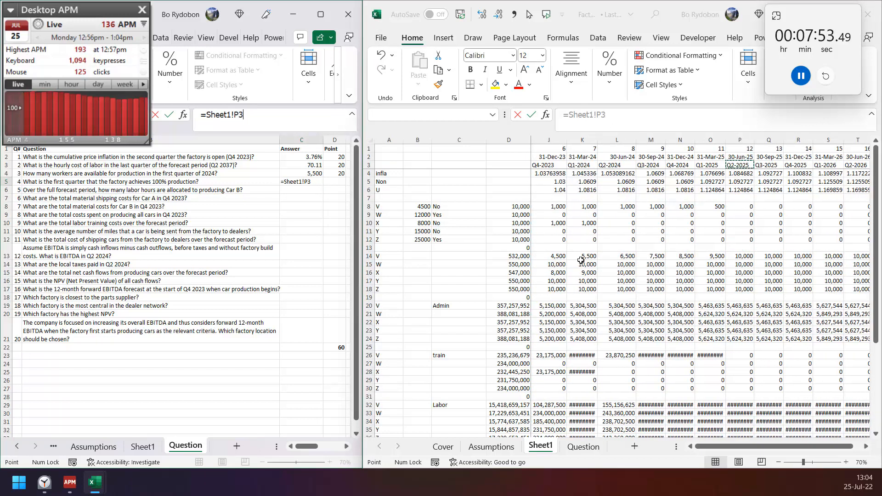
{"action": "key", "text": "Return"}
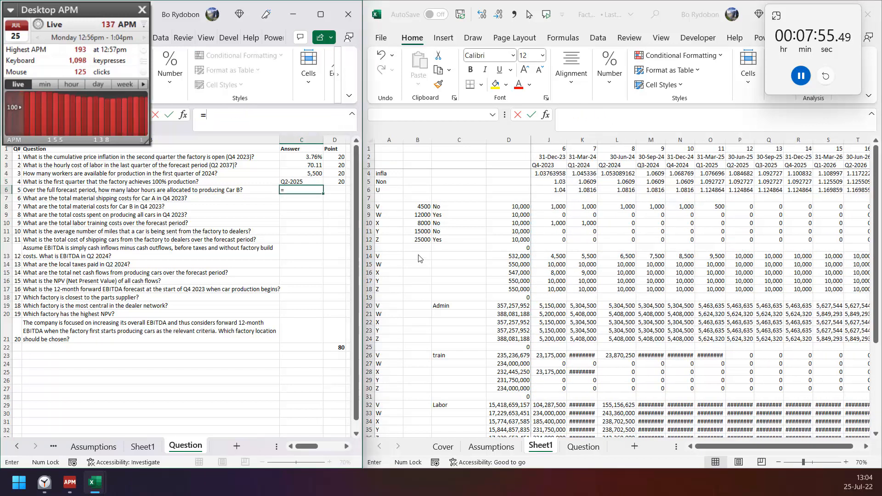
Answer question 5 in C6 by linking to factory V's total Car B labor hours, =Sheet1!D44.
{"action": "type", "text": "="}
{"action": "left_click", "coordinate": [459, 289]}
{"action": "scroll", "coordinate": [481, 324], "scroll_direction": "down", "scroll_amount": 1}
{"action": "scroll", "coordinate": [482, 324], "scroll_direction": "down", "scroll_amount": 5}
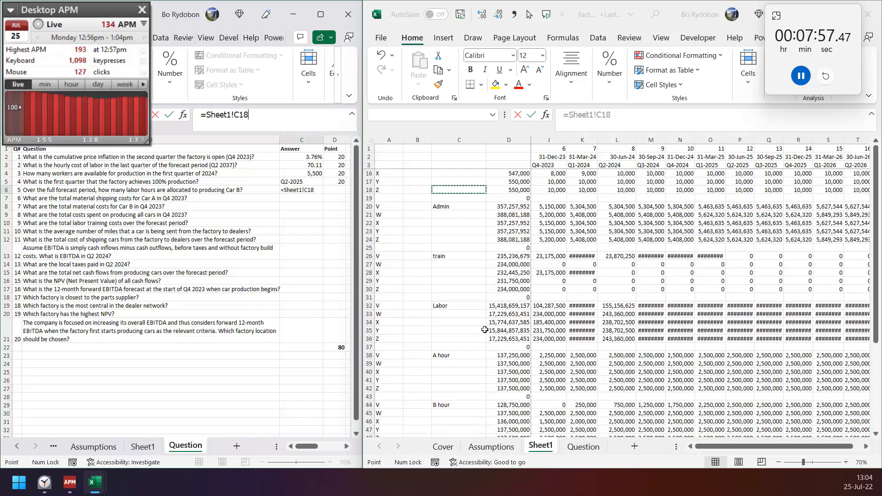
{"action": "left_click", "coordinate": [507, 355]}
{"action": "key", "text": "Return"}
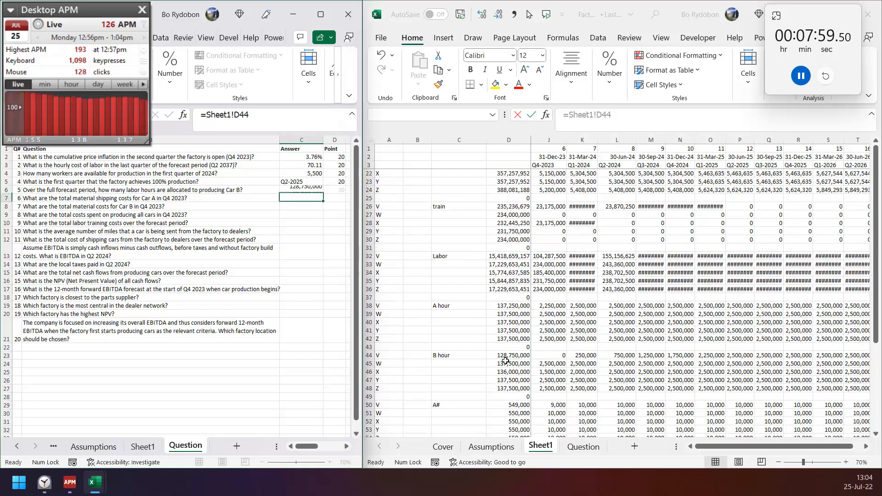
Answer question 6 in C7 by linking to factory V's Car A material shipping cost for Q4-2023, =Sheet1!J74.
{"action": "type", "text": "="}
{"action": "left_click", "coordinate": [560, 325]}
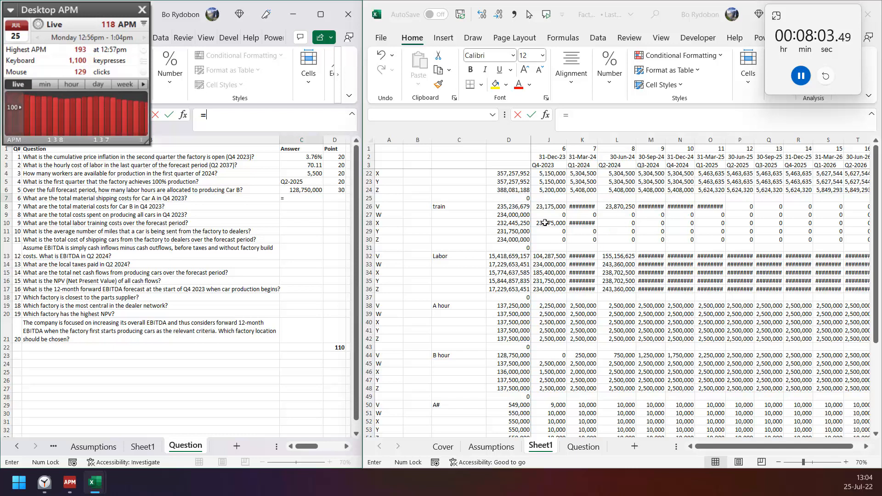
{"action": "left_click", "coordinate": [549, 265]}
{"action": "scroll", "coordinate": [549, 271], "scroll_direction": "down", "scroll_amount": 8}
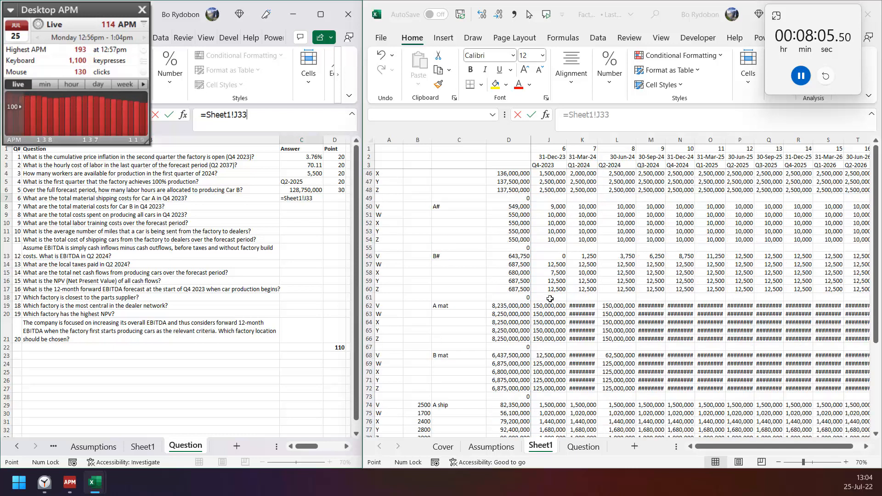
{"action": "scroll", "coordinate": [550, 298], "scroll_direction": "down", "scroll_amount": 3}
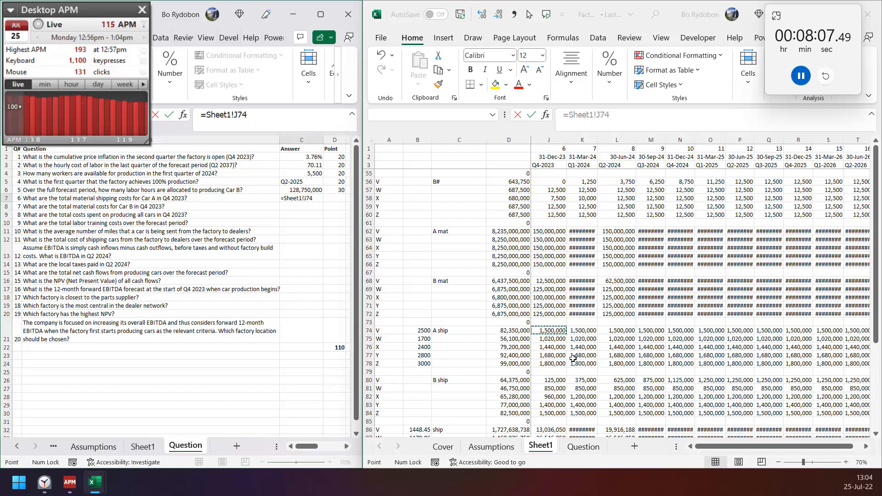
{"action": "key", "text": "Return"}
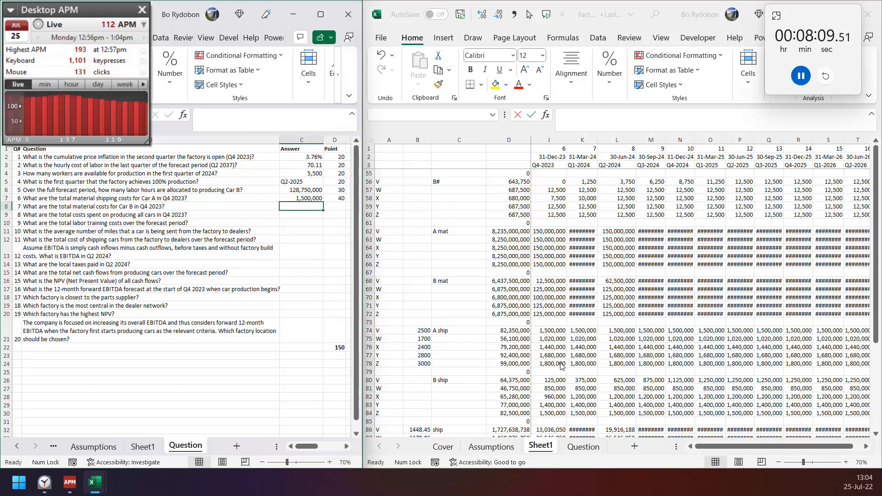
Answer questions 7 and 8 in C8:C9 with factory V's Q4-2023 Car B material cost, Sheet1!J68, and production cost, Sheet1!J92.
{"action": "type", "text": "="}
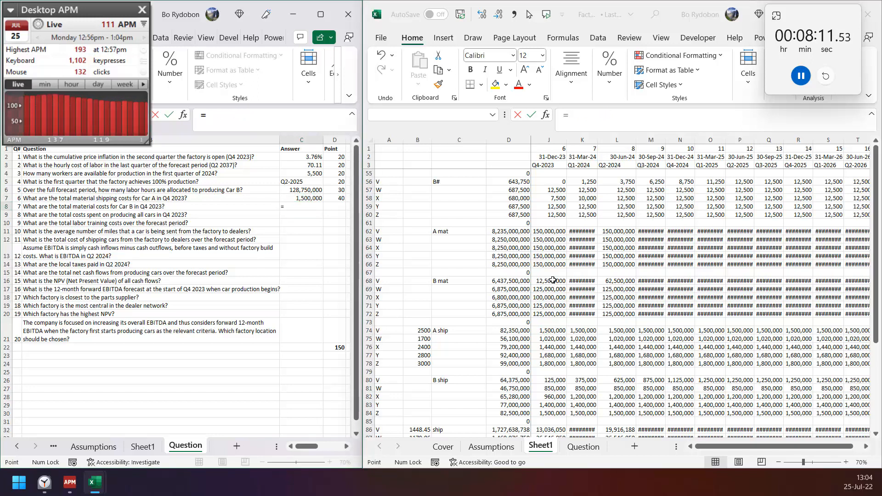
{"action": "left_click", "coordinate": [552, 280]}
{"action": "key", "text": "Return"}
{"action": "type", "text": "="}
{"action": "scroll", "coordinate": [560, 328], "scroll_direction": "down", "scroll_amount": 5}
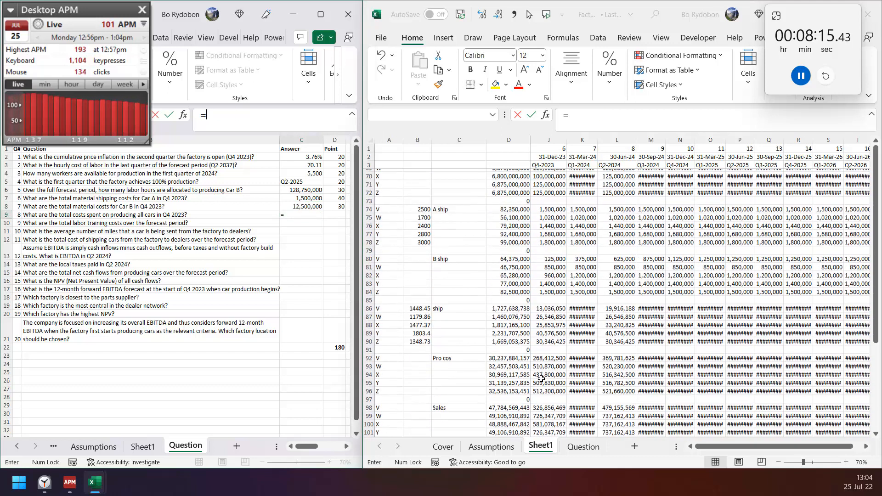
{"action": "left_click", "coordinate": [542, 356]}
{"action": "key", "text": "Return"}
Answer question 9 in C10 by linking to factory V's total labor training cost, =Sheet1!D26.
{"action": "type", "text": "="}
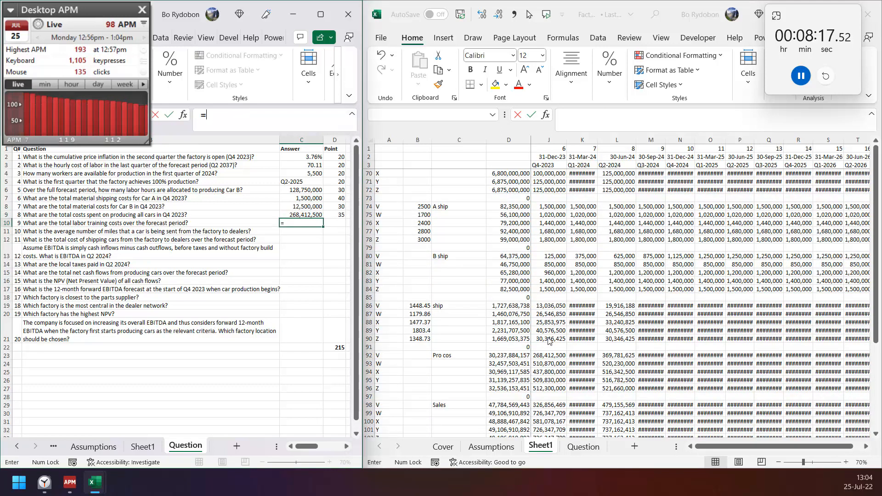
{"action": "scroll", "coordinate": [491, 298], "scroll_direction": "up", "scroll_amount": 11}
{"action": "scroll", "coordinate": [491, 298], "scroll_direction": "up", "scroll_amount": 5}
{"action": "left_click", "coordinate": [510, 207]}
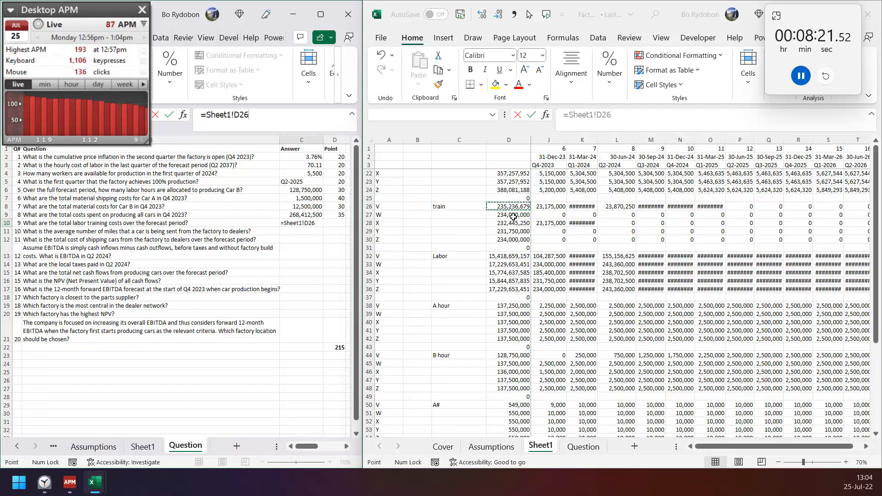
{"action": "key", "text": "Return"}
Answer questions 10 and 11 in C11:C12 with factory V's average dealer miles, Sheet1!B86, and total car shipping cost, Sheet1!D86.
{"action": "type", "text": "="}
{"action": "left_click", "coordinate": [427, 337]}
{"action": "scroll", "coordinate": [414, 344], "scroll_direction": "down", "scroll_amount": 14}
{"action": "left_click", "coordinate": [416, 331]}
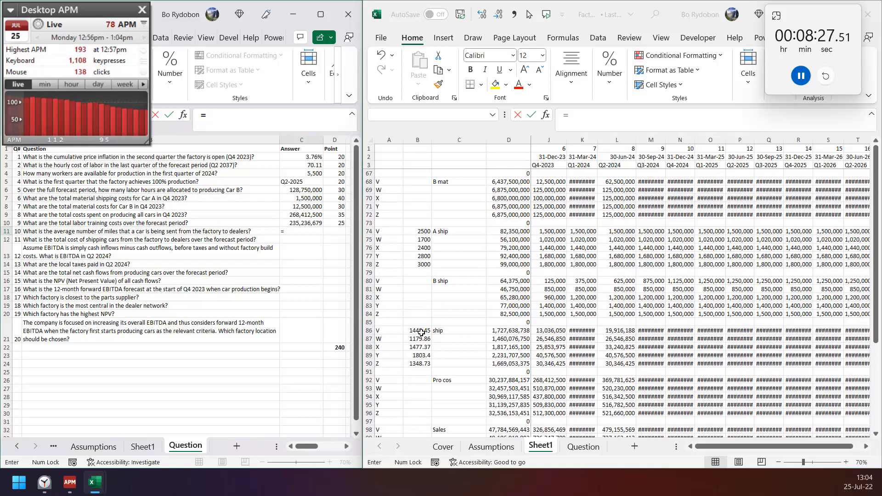
{"action": "key", "text": "Return"}
{"action": "type", "text": "="}
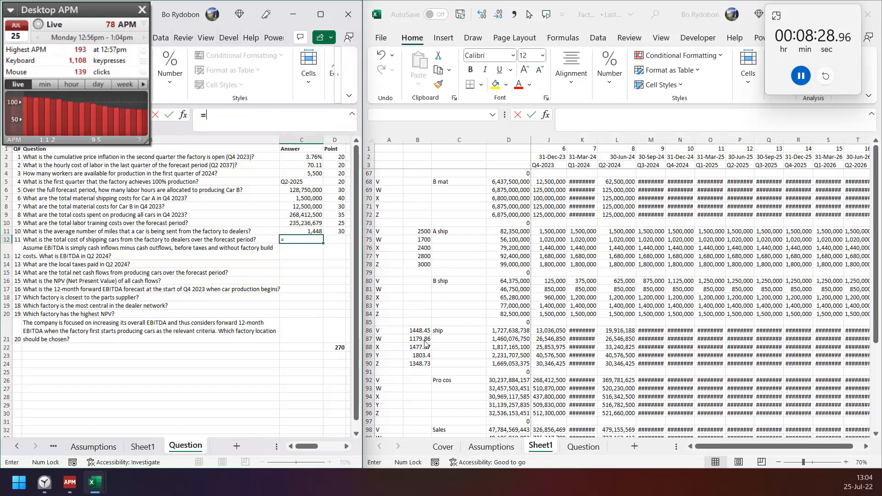
{"action": "left_click", "coordinate": [498, 332]}
{"action": "key", "text": "Return"}
Answer questions 12 and 13 in C13:C14 with factory V's Q2-2024 EBITDA, Sheet1!L104, and local taxes, Sheet1!L110.
{"action": "type", "text": "="}
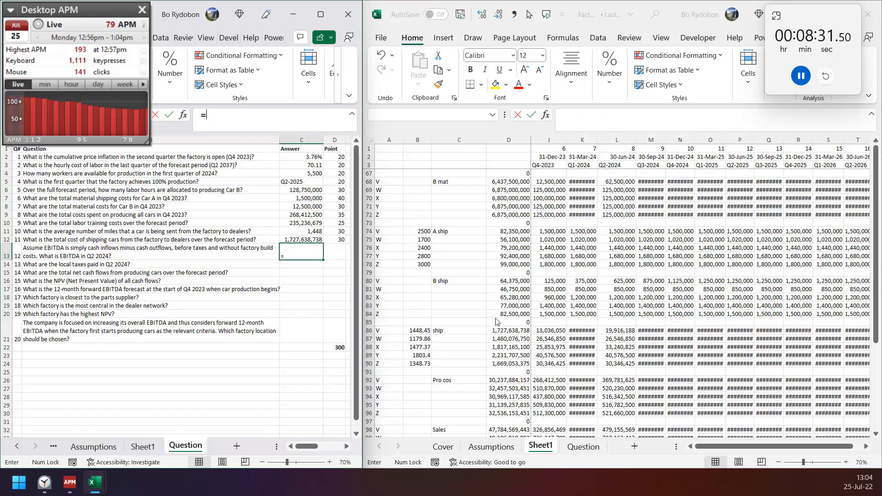
{"action": "left_click", "coordinate": [498, 335]}
{"action": "scroll", "coordinate": [552, 322], "scroll_direction": "down", "scroll_amount": 5}
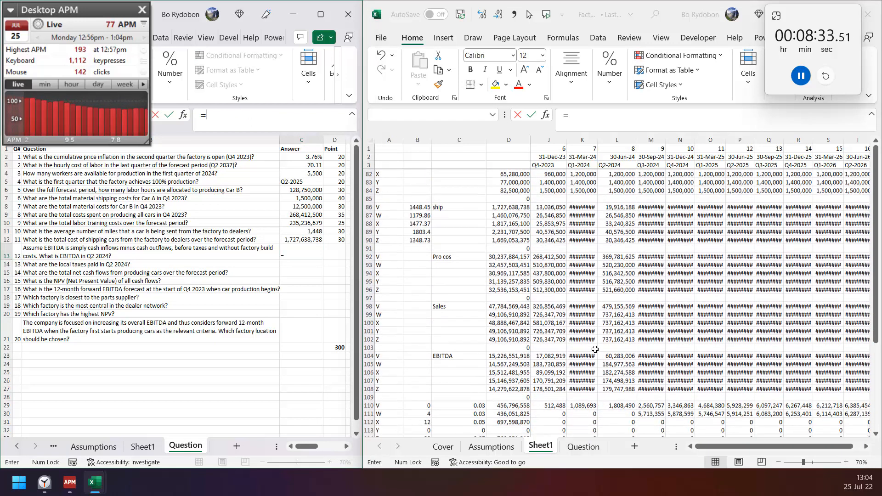
{"action": "left_click", "coordinate": [615, 356]}
{"action": "key", "text": "Return"}
{"action": "type", "text": "="}
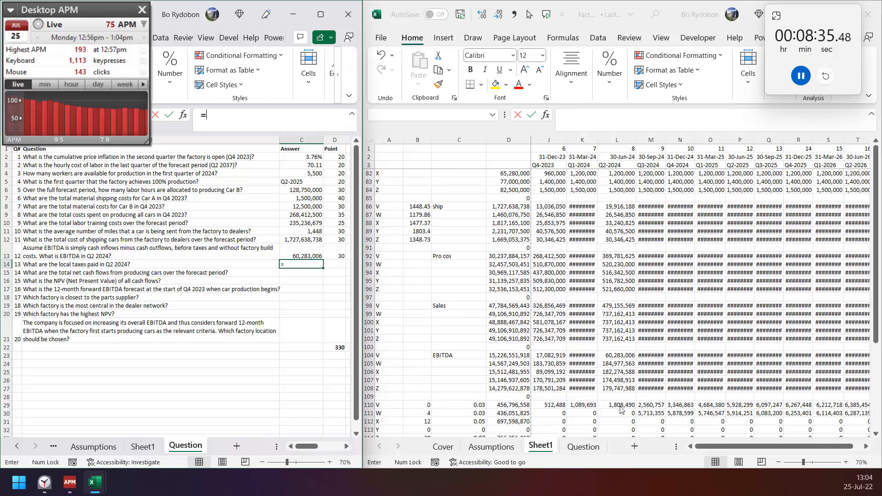
{"action": "left_click", "coordinate": [620, 405]}
{"action": "key", "text": "Return"}
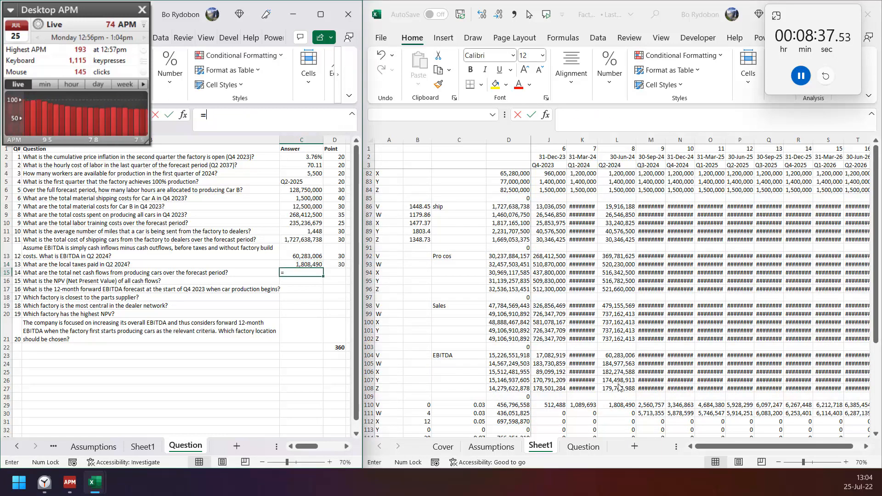
Answer question 14 in C15 by linking to factory V's total net cash flows, =Sheet1!D116.
{"action": "type", "text": "="}
{"action": "scroll", "coordinate": [612, 350], "scroll_direction": "down", "scroll_amount": 3}
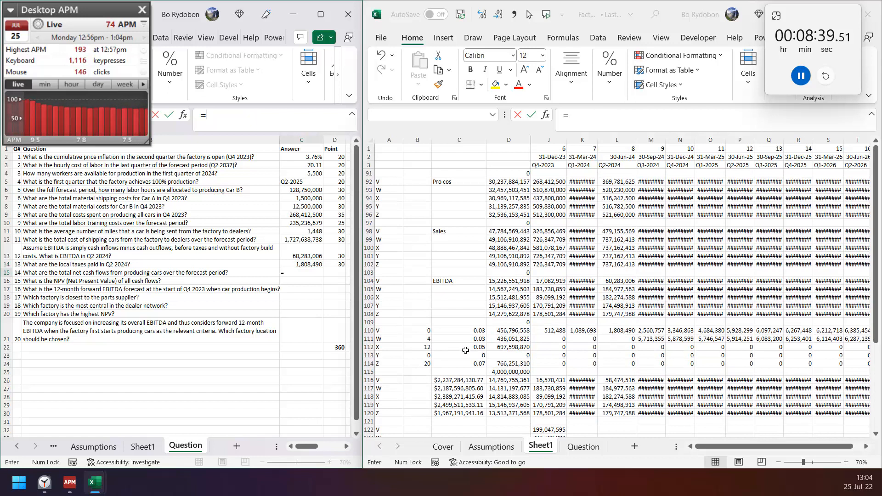
{"action": "scroll", "coordinate": [478, 356], "scroll_direction": "down", "scroll_amount": 3}
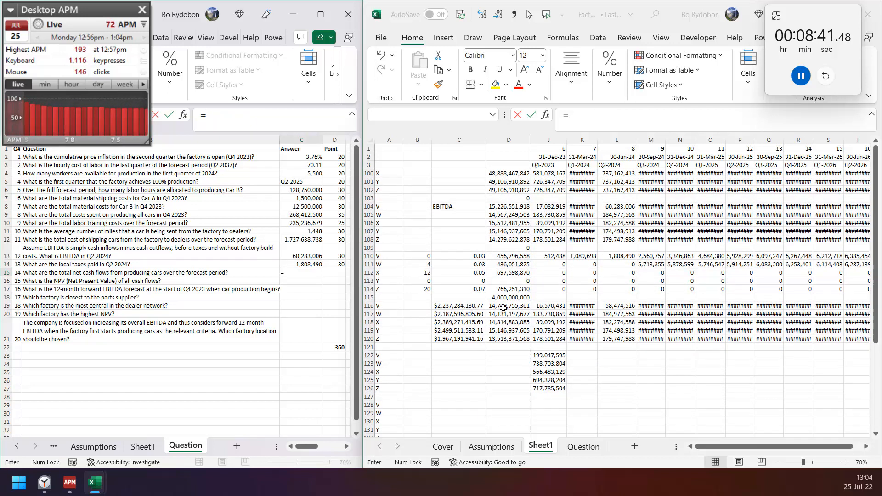
{"action": "left_click", "coordinate": [503, 307]}
{"action": "key", "text": "Return"}
Answer questions 15 and 16 in C16:C17 with factory V's NPV, Sheet1!C116, and Q4-2023 12-month forward EBITDA, Sheet1!J122.
{"action": "type", "text": "="}
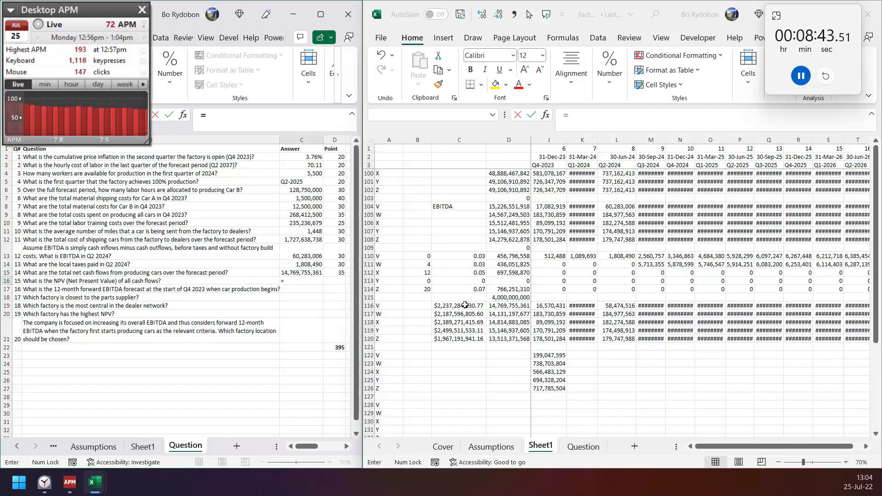
{"action": "left_click", "coordinate": [465, 305]}
{"action": "key", "text": "Return"}
{"action": "type", "text": "="}
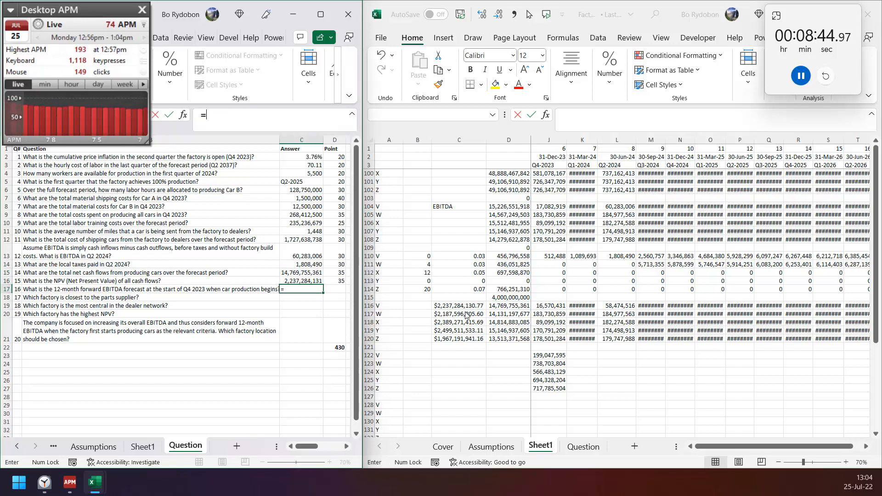
{"action": "left_click", "coordinate": [550, 355]}
{"action": "key", "text": "Return"}
Answer questions 17 and 18 in C18:C19 with factory W, linking to Sheet1!A75 in the A ship block and Sheet1!A87 in the ship block.
{"action": "type", "text": "="}
{"action": "scroll", "coordinate": [400, 278], "scroll_direction": "up", "scroll_amount": 10}
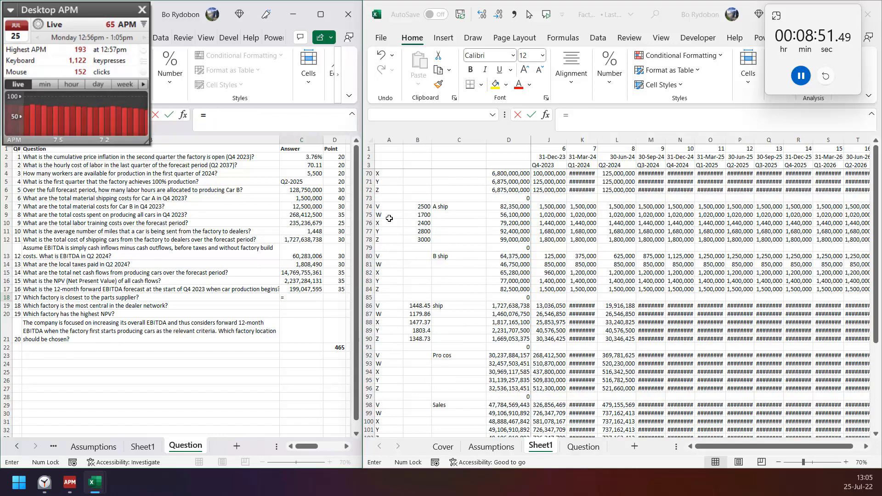
{"action": "left_click", "coordinate": [388, 214]}
{"action": "key", "text": "Return"}
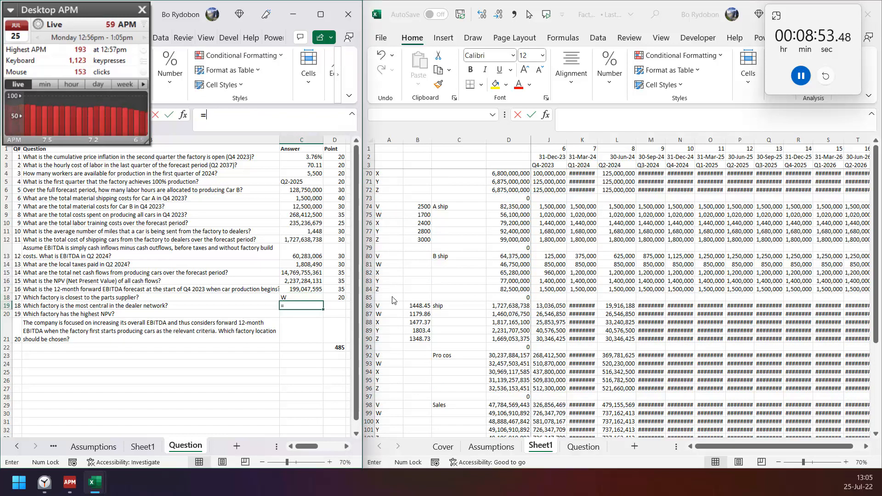
{"action": "type", "text": "="}
{"action": "left_click", "coordinate": [389, 314]}
{"action": "key", "text": "Return"}
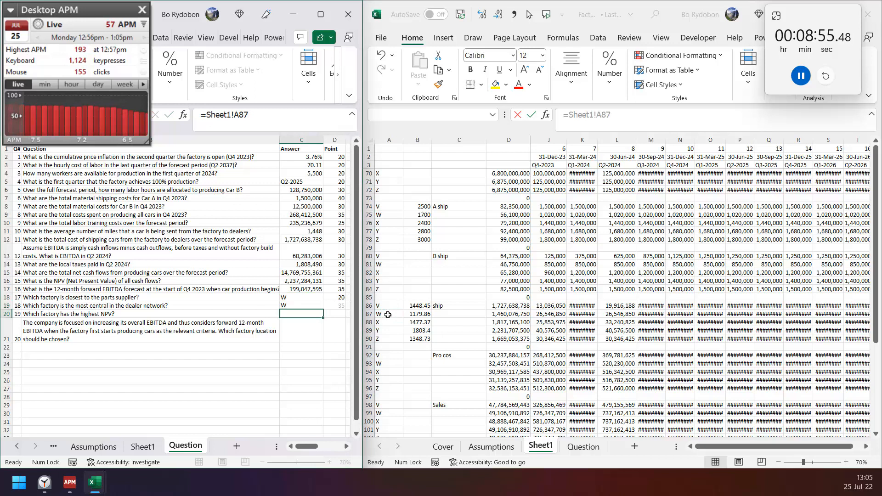
Answer question 19 in C20 by linking to the label of the factory with the highest NPV, =Sheet1!A119.
{"action": "type", "text": "="}
{"action": "scroll", "coordinate": [414, 331], "scroll_direction": "down", "scroll_amount": 10}
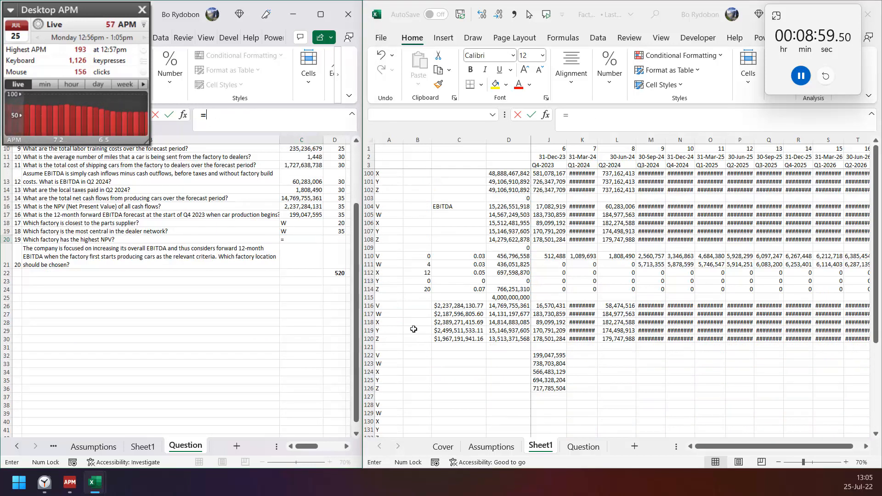
{"action": "left_click", "coordinate": [392, 331]}
{"action": "key", "text": "Return"}
Answer question 20 in C21 with the factory that has the highest forward EBITDA, =Sheet1!A123, and pause the stopwatch.
{"action": "type", "text": "="}
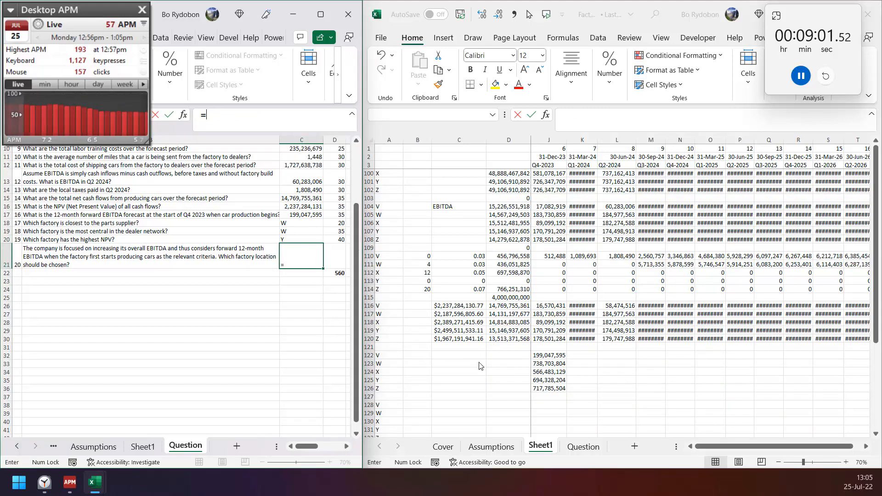
{"action": "left_click", "coordinate": [390, 363]}
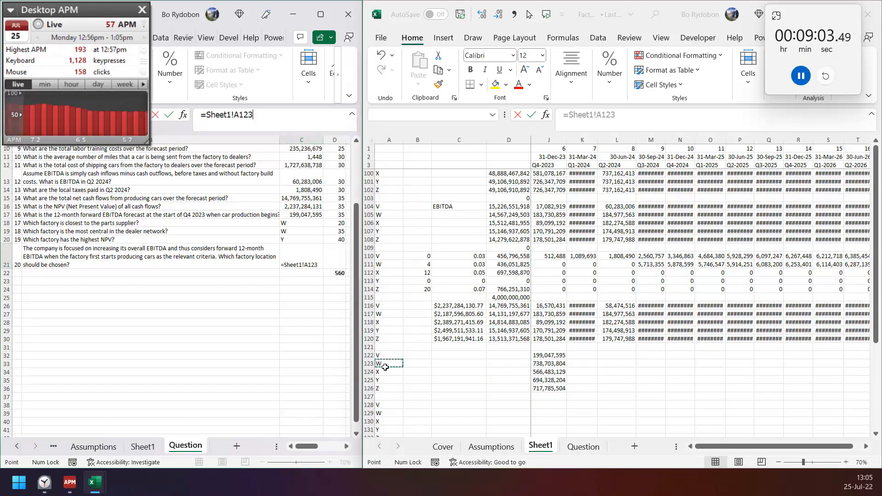
{"action": "key", "text": "Return"}
{"action": "left_click", "coordinate": [801, 76]}
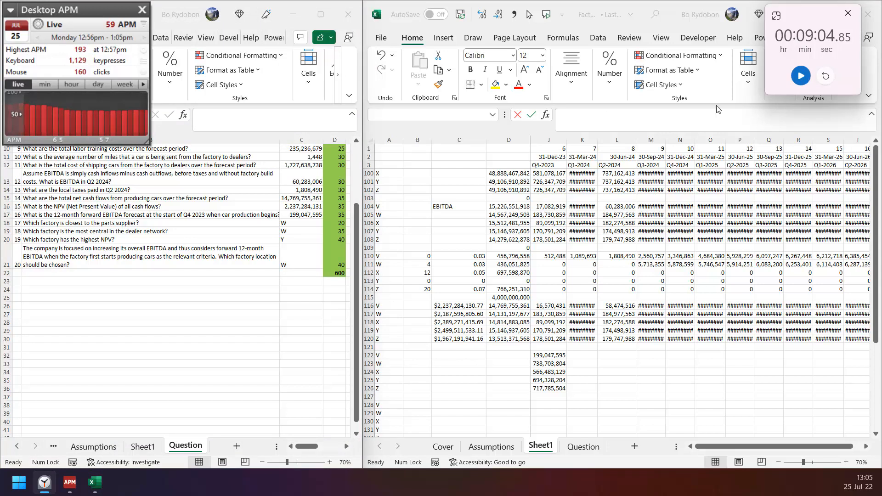
{"action": "scroll", "coordinate": [228, 312], "scroll_direction": "up", "scroll_amount": 3}
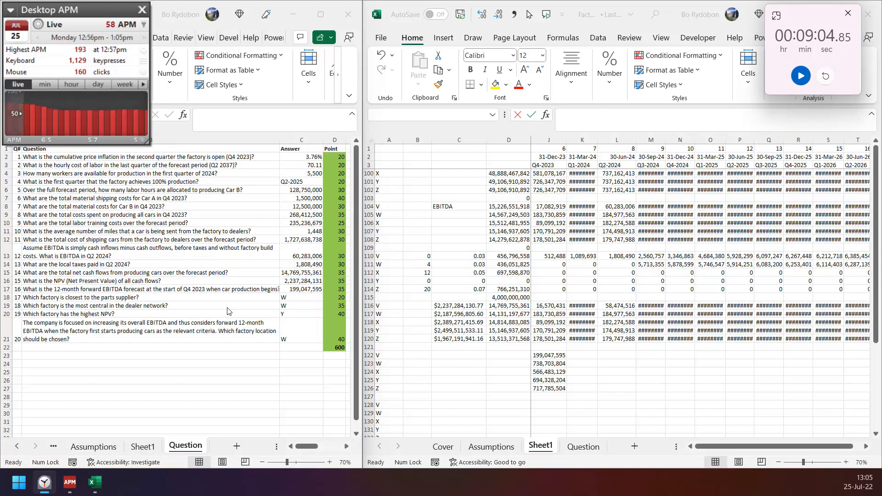